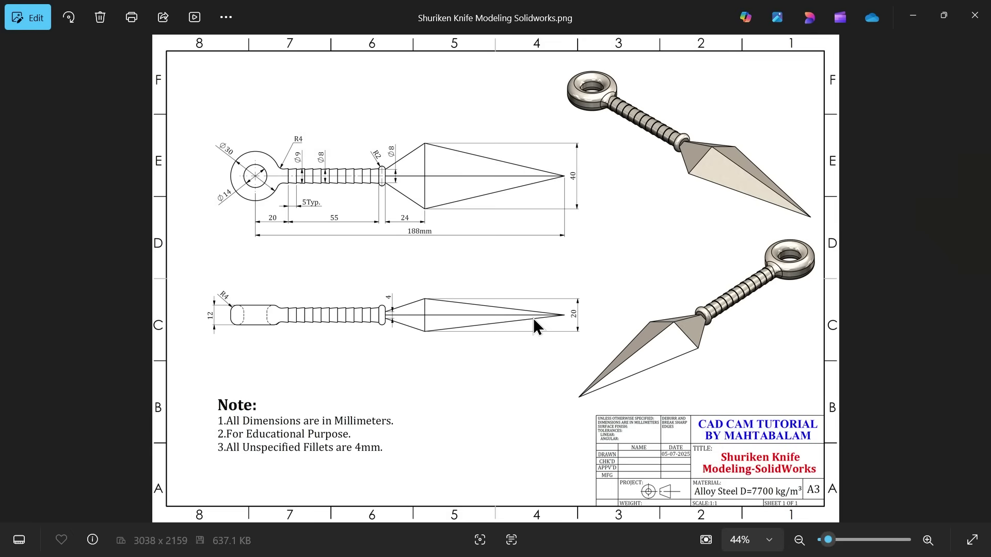
Review the reference drawing's top and side views and notes, then put the drawing away.
{"action": "scroll", "coordinate": [748, 464], "scroll_direction": "up", "scroll_amount": 2}
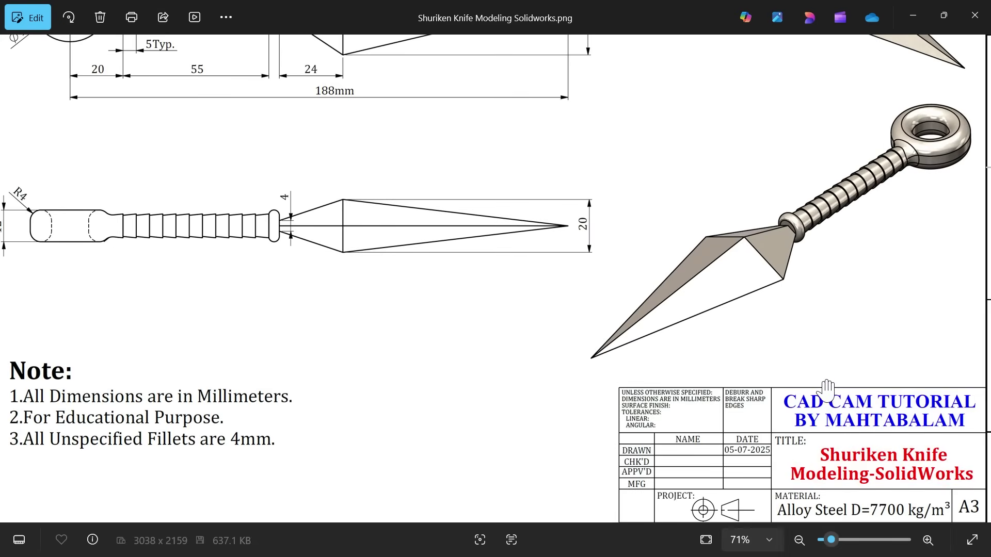
{"action": "left_click_drag", "start_coordinate": [701, 201], "coordinate": [666, 435]}
{"action": "left_click_drag", "start_coordinate": [693, 368], "coordinate": [758, 168]}
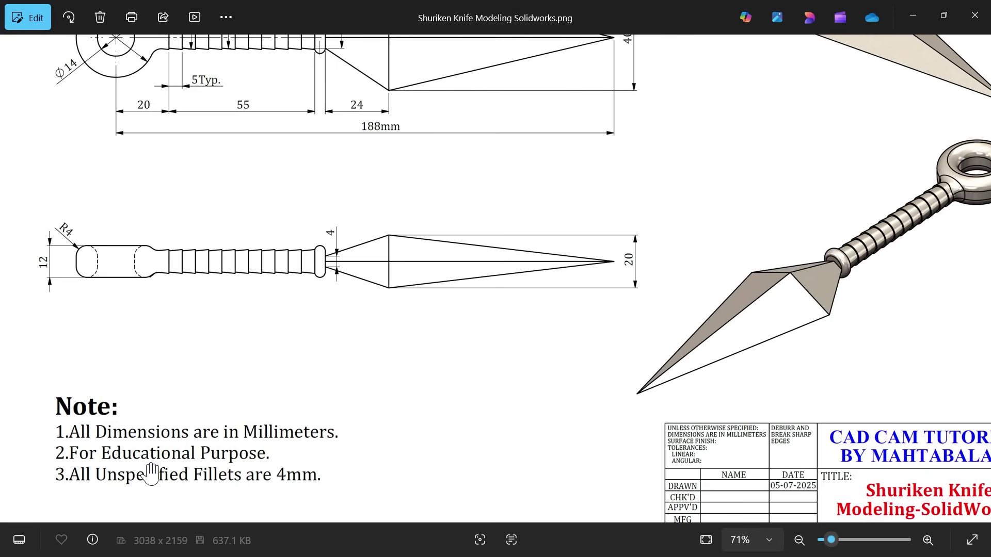
{"action": "mouse_move", "coordinate": [356, 297]}
{"action": "left_mouse_down"}
{"action": "mouse_move", "coordinate": [398, 348]}
{"action": "mouse_move", "coordinate": [475, 365]}
{"action": "left_mouse_up"}
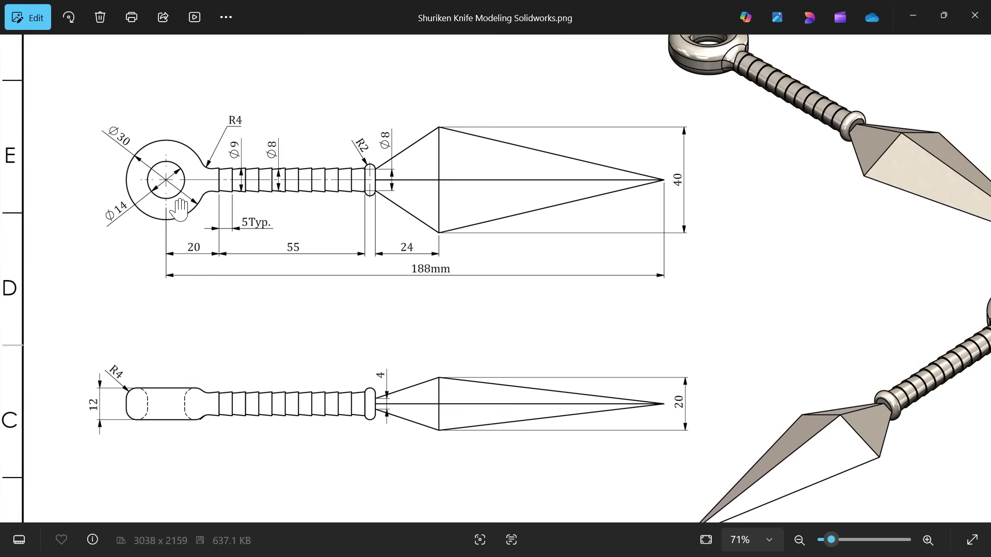
{"action": "scroll", "coordinate": [133, 167], "scroll_direction": "up", "scroll_amount": 3}
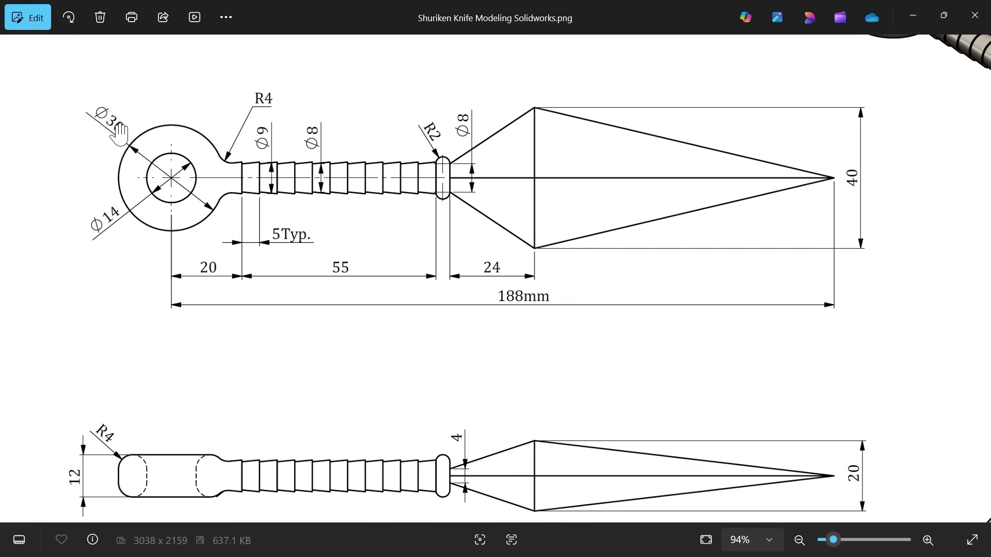
{"action": "left_click_drag", "start_coordinate": [155, 256], "coordinate": [180, 144]}
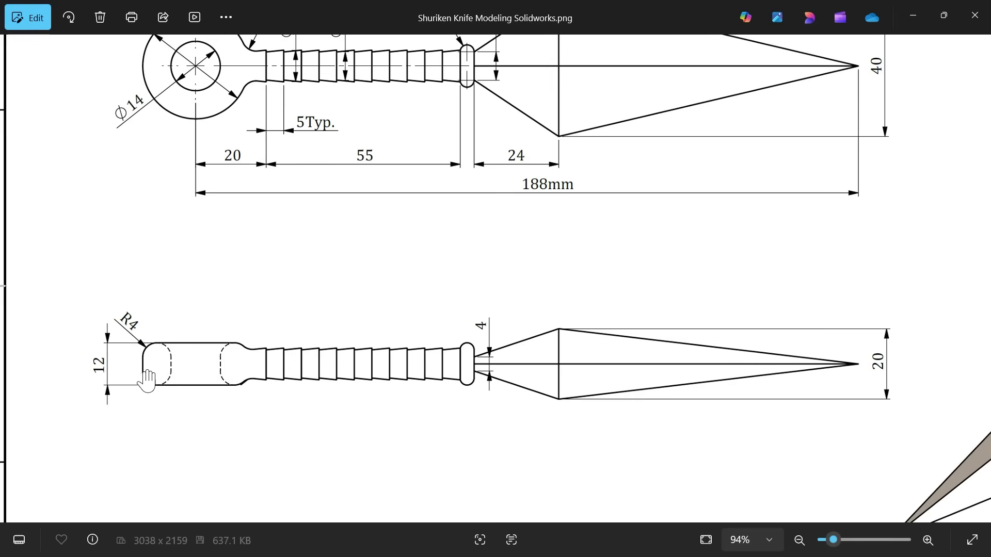
{"action": "left_click_drag", "start_coordinate": [217, 247], "coordinate": [200, 317]}
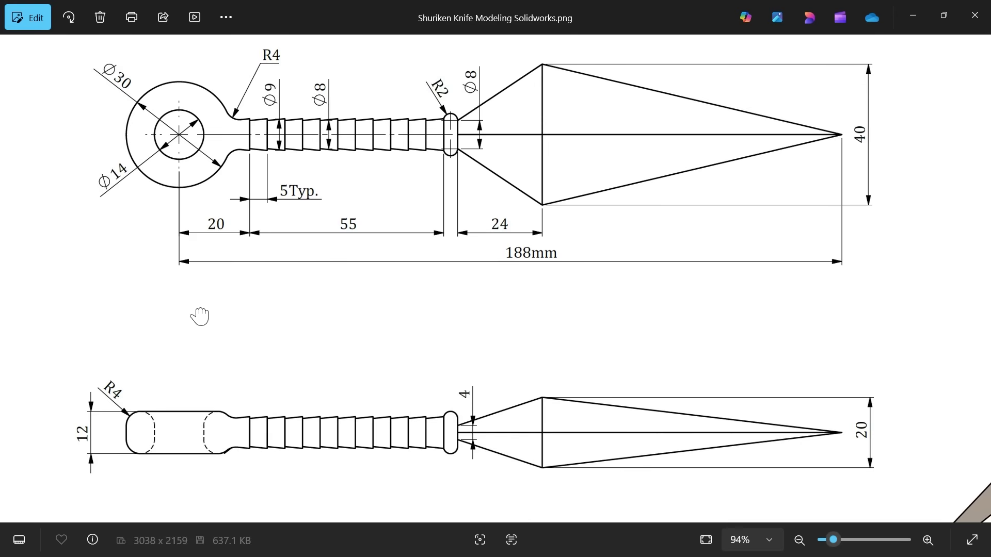
{"action": "left_click", "coordinate": [914, 23]}
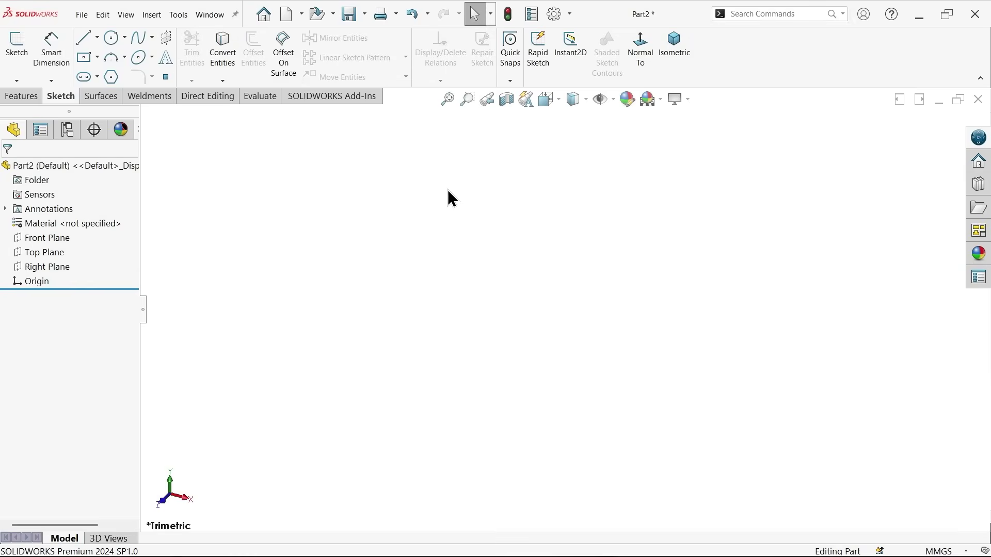
Sketch two concentric circles centred on the origin on the Top Plane.
{"action": "left_click", "coordinate": [51, 251]}
{"action": "left_click", "coordinate": [60, 237]}
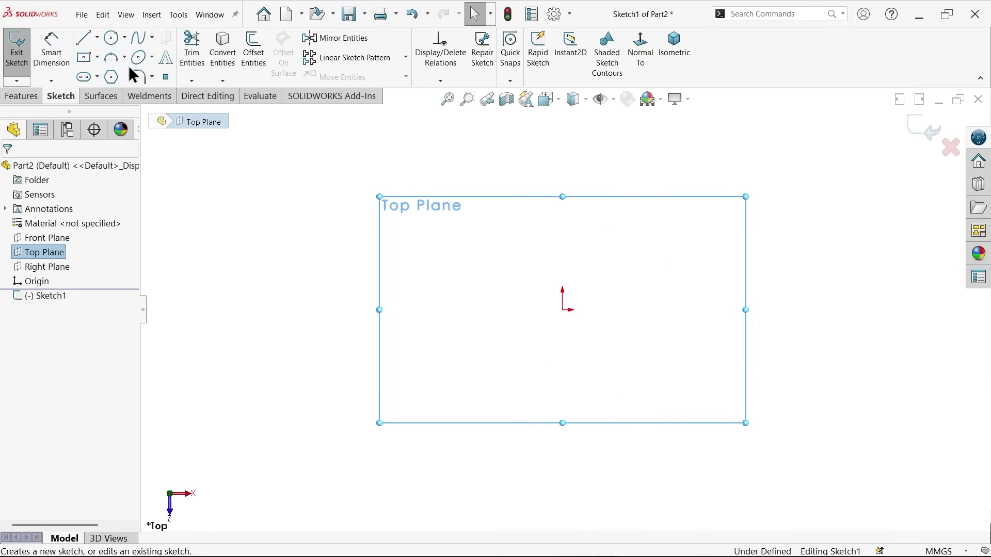
{"action": "left_click", "coordinate": [113, 39]}
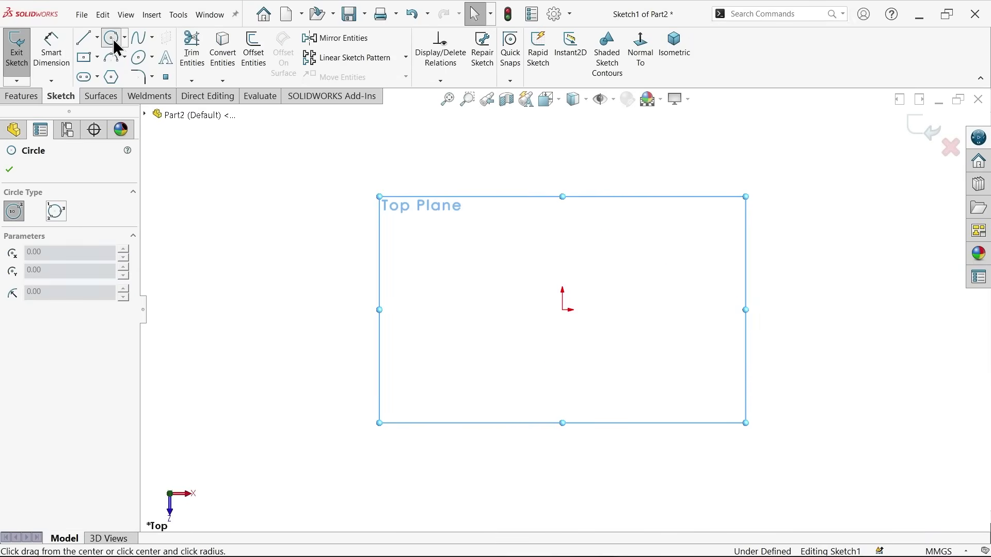
{"action": "left_click", "coordinate": [563, 310]}
{"action": "left_click", "coordinate": [443, 287]}
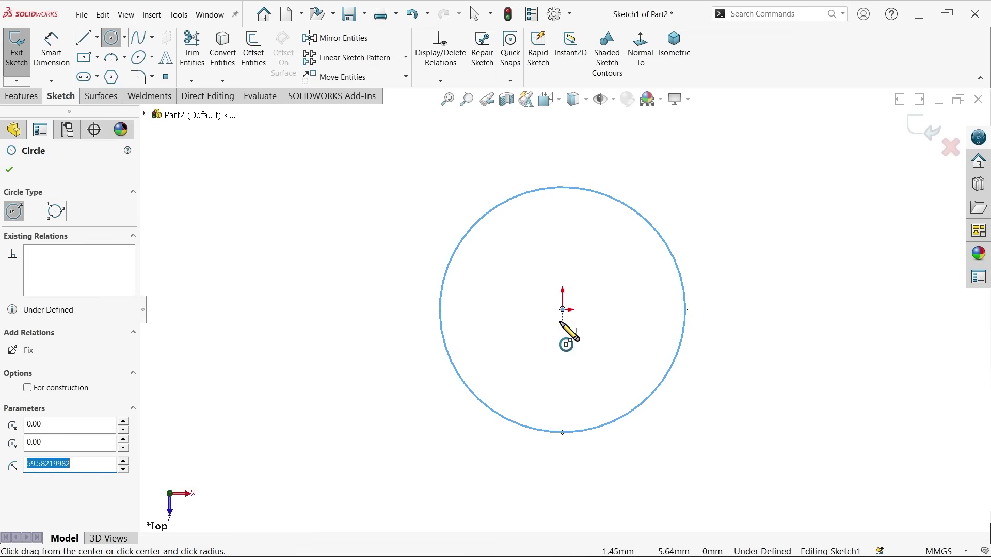
{"action": "left_click", "coordinate": [562, 309]}
{"action": "left_click", "coordinate": [499, 328]}
{"action": "right_click", "coordinate": [581, 308]}
{"action": "left_click", "coordinate": [597, 312]}
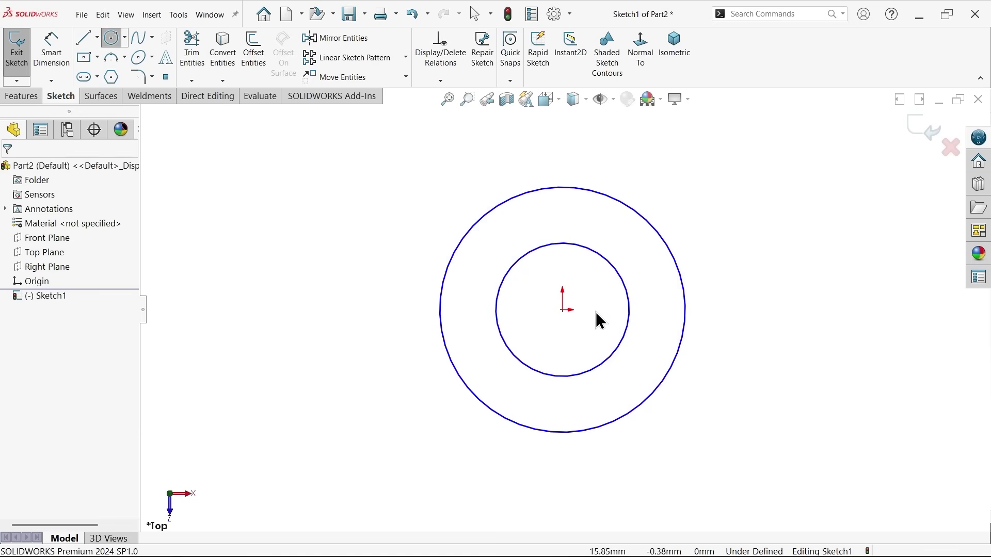
Dimension the outer circle Ø30 and the inner circle Ø14.
{"action": "left_click", "coordinate": [44, 52]}
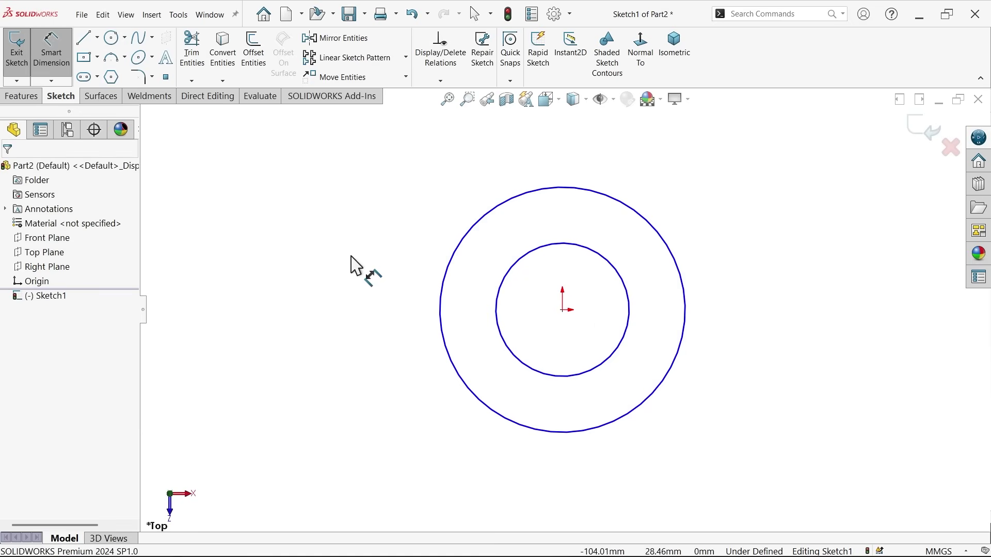
{"action": "left_click", "coordinate": [443, 336]}
{"action": "left_click", "coordinate": [405, 319]}
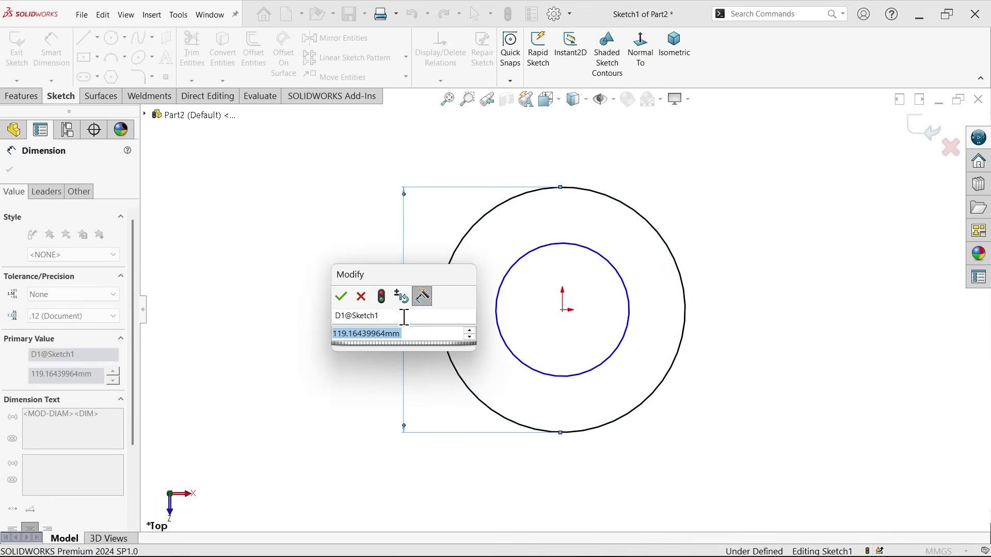
{"action": "type", "text": "30"}
{"action": "left_click", "coordinate": [336, 297]}
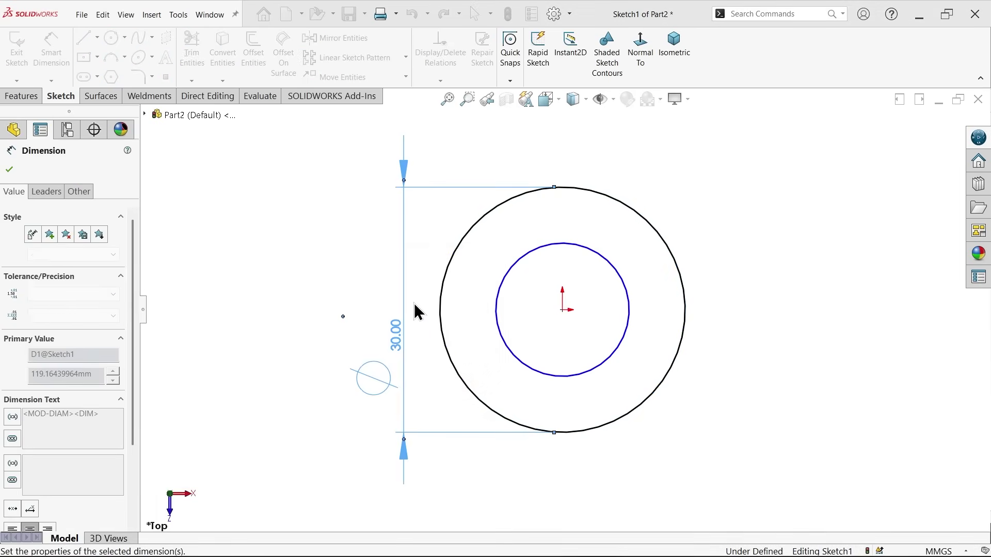
{"action": "left_click", "coordinate": [498, 324]}
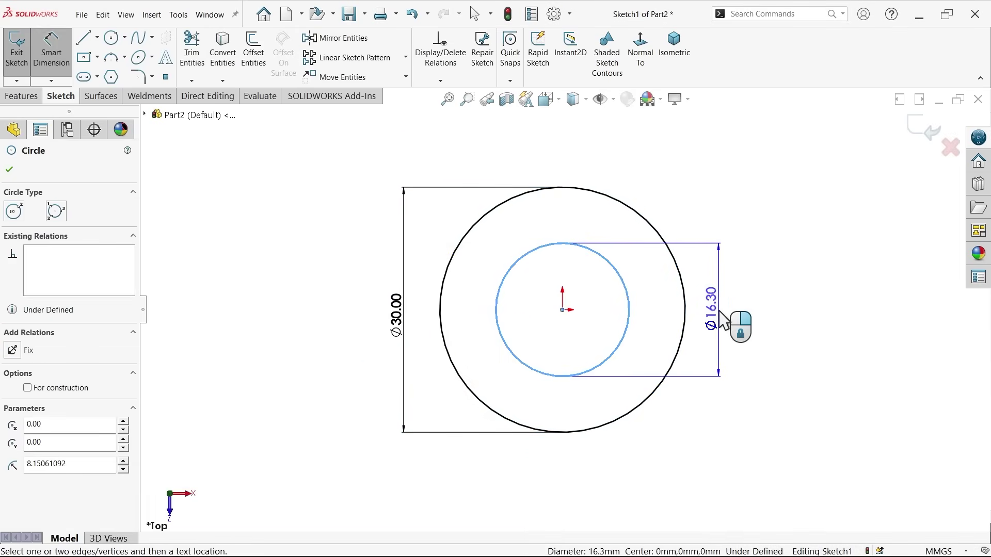
{"action": "left_click", "coordinate": [726, 312]}
{"action": "type", "text": "14"}
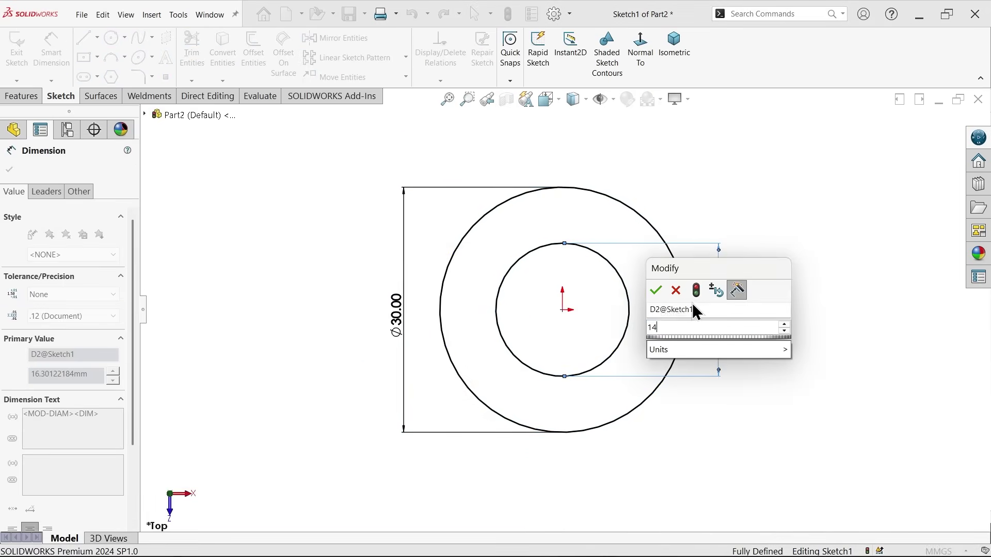
{"action": "left_click", "coordinate": [656, 291]}
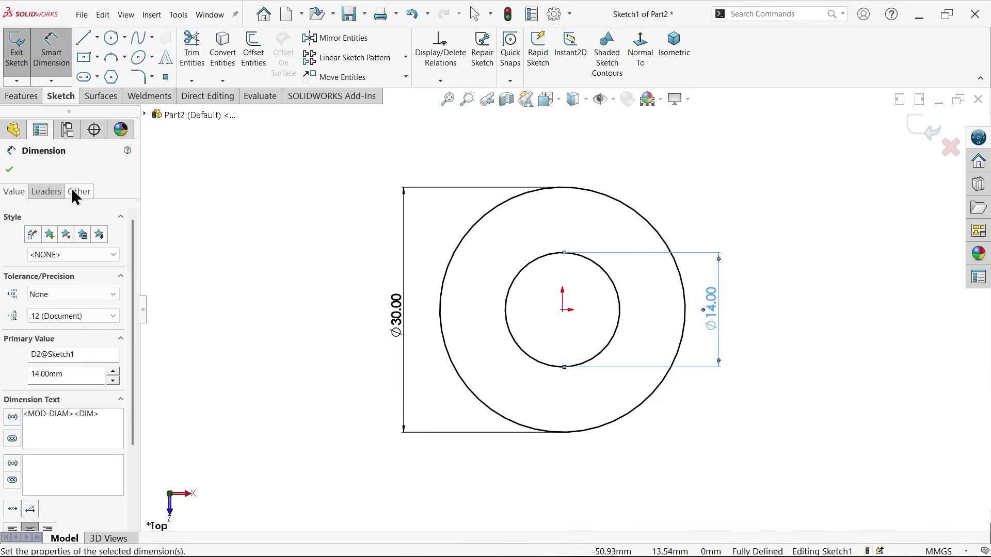
{"action": "left_click", "coordinate": [10, 169]}
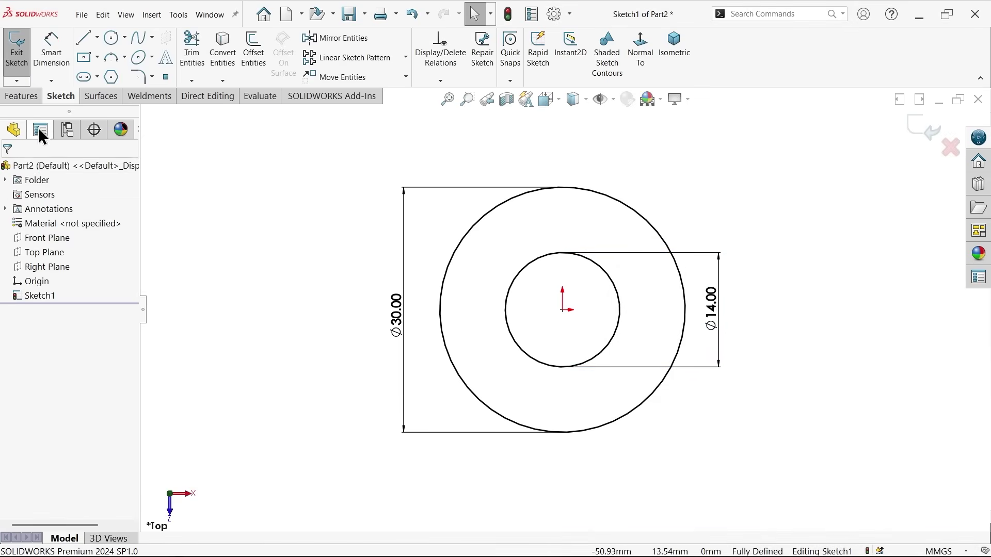
Extrude the Ø30/Ø14 ring sketch with a Mid Plane end condition to 12 mm depth.
{"action": "left_click", "coordinate": [23, 96]}
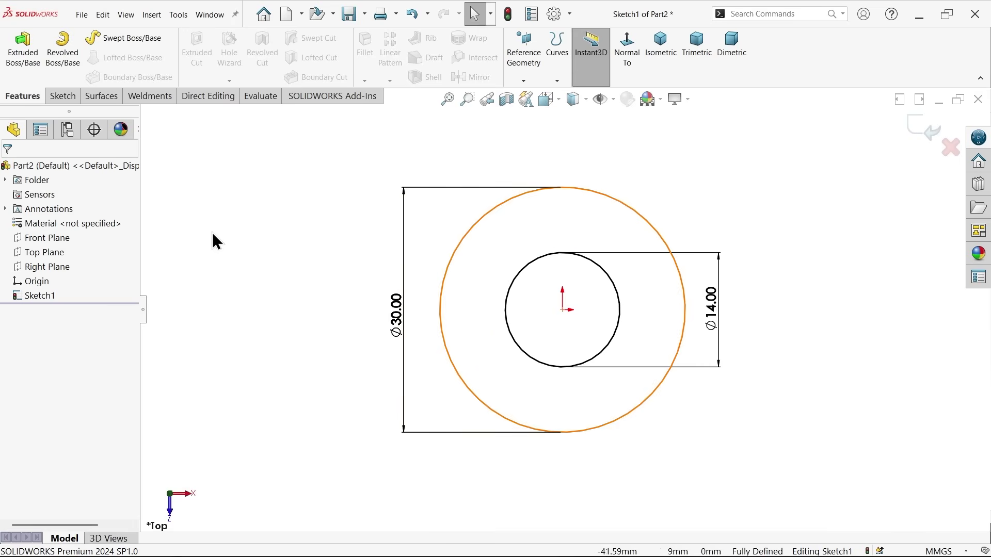
{"action": "left_click", "coordinate": [23, 58]}
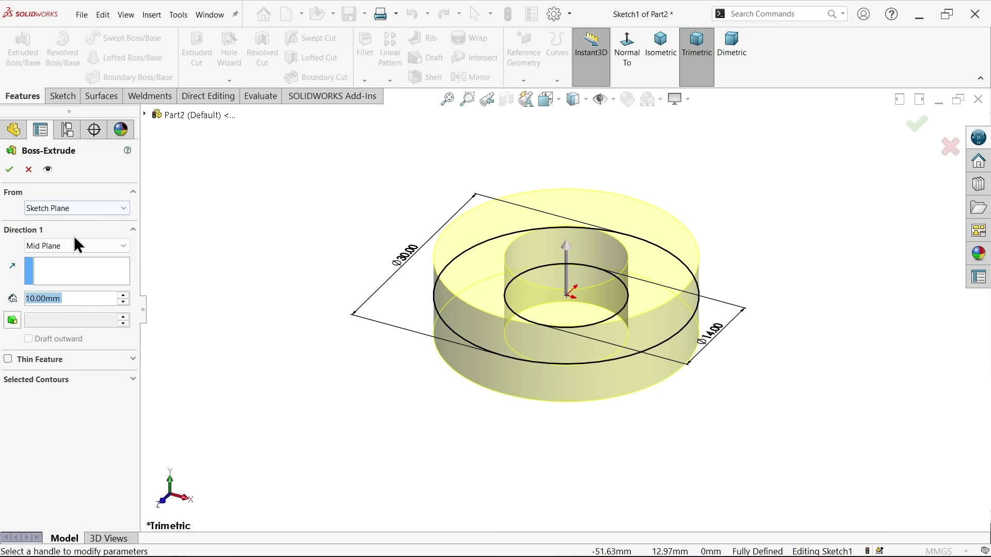
{"action": "left_click", "coordinate": [83, 209]}
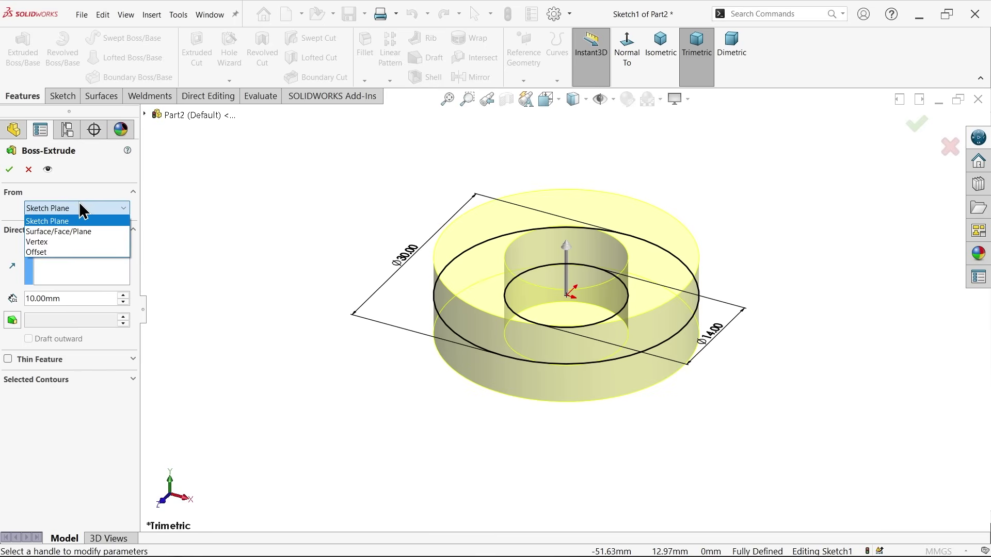
{"action": "left_click", "coordinate": [78, 221]}
{"action": "left_click", "coordinate": [64, 246]}
{"action": "left_click", "coordinate": [51, 257]}
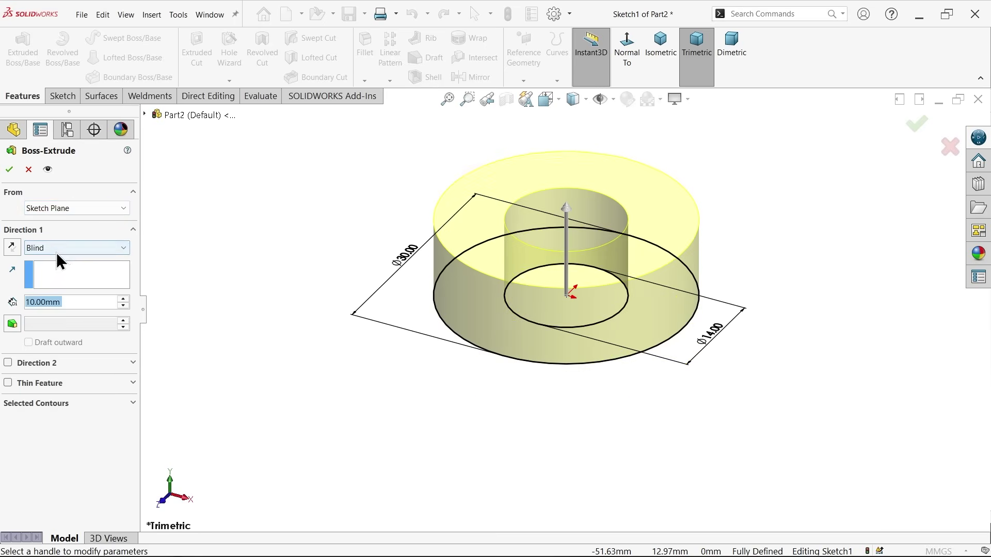
{"action": "left_click", "coordinate": [57, 253]}
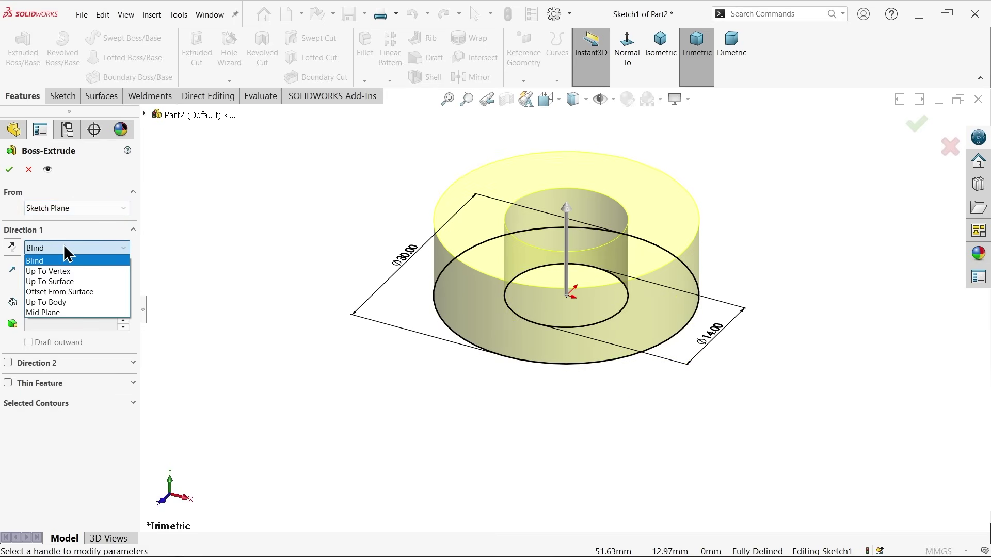
{"action": "left_click", "coordinate": [52, 313]}
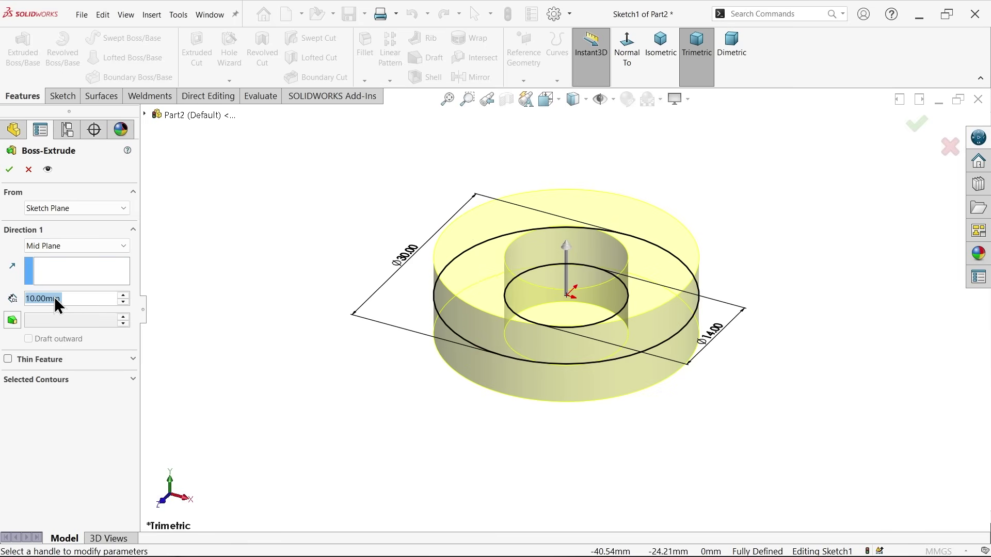
{"action": "type", "text": "12"}
{"action": "key", "text": "Return"}
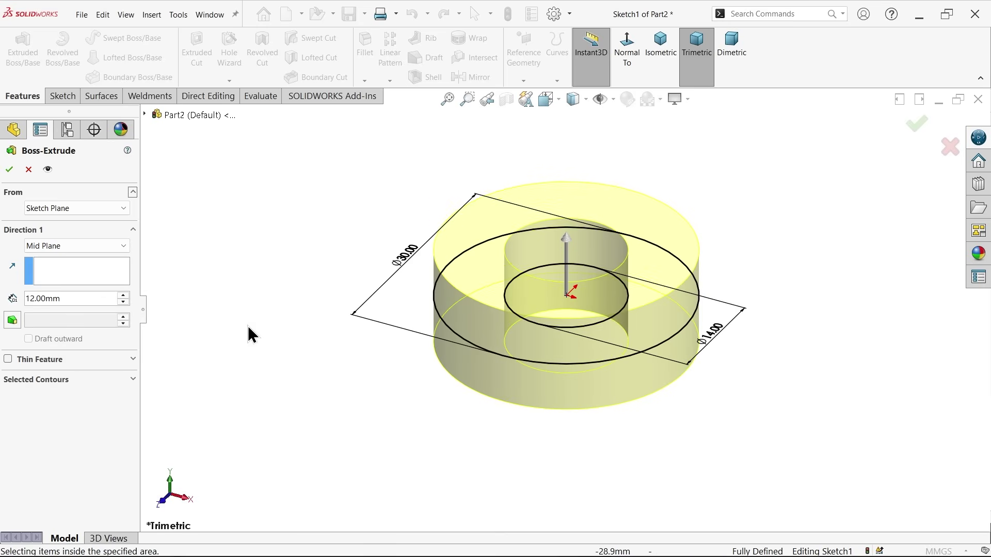
{"action": "left_click", "coordinate": [9, 171]}
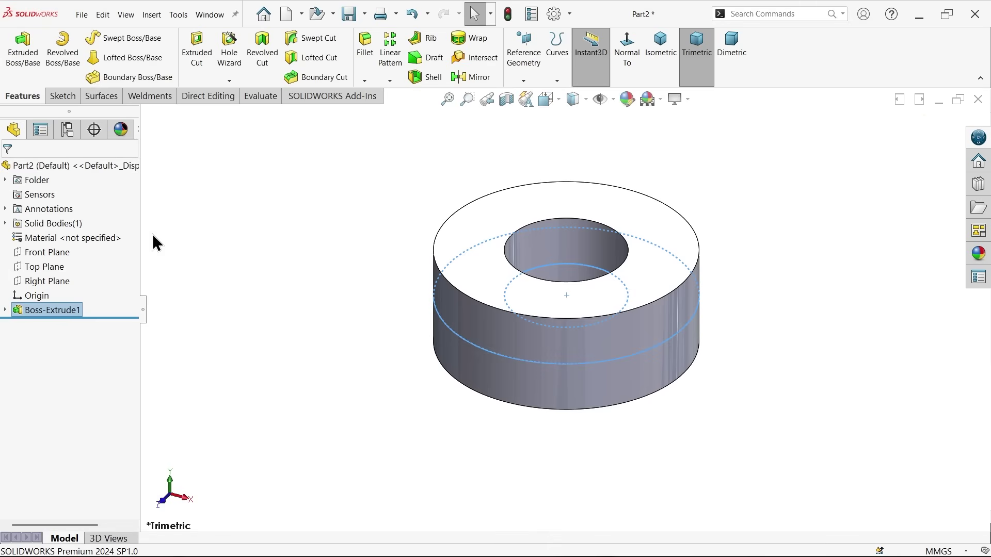
Turn on realistic rendering, then study the drawing's eye, grooved handle and R2 collar dimensions.
{"action": "left_click", "coordinate": [688, 100]}
{"action": "left_click", "coordinate": [698, 118]}
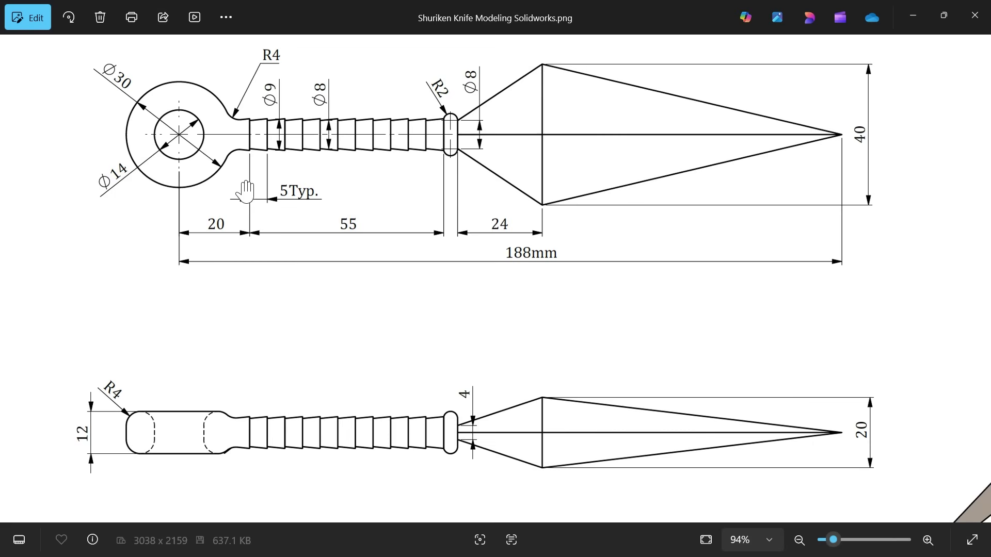
{"action": "scroll", "coordinate": [320, 232], "scroll_direction": "up", "scroll_amount": 5}
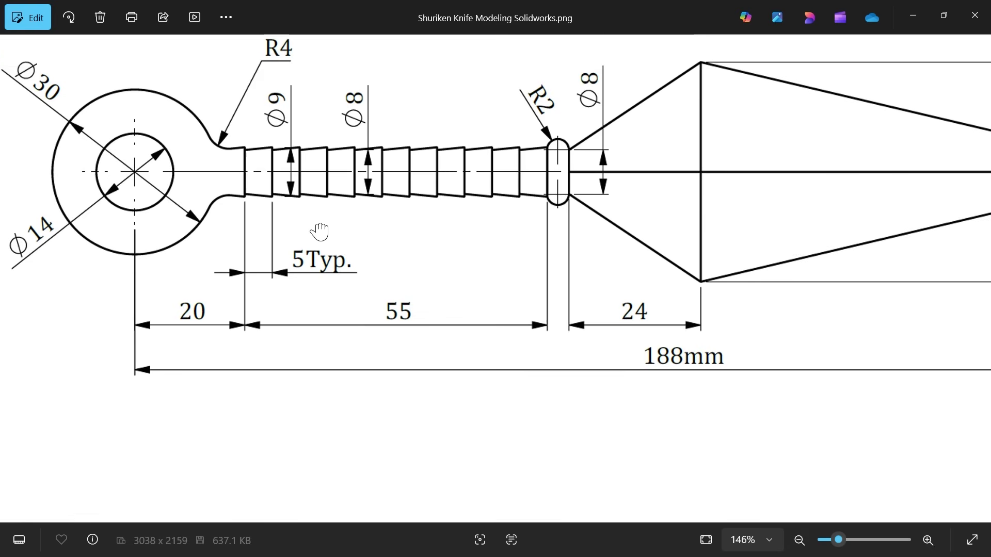
{"action": "left_click_drag", "start_coordinate": [320, 231], "coordinate": [283, 245]}
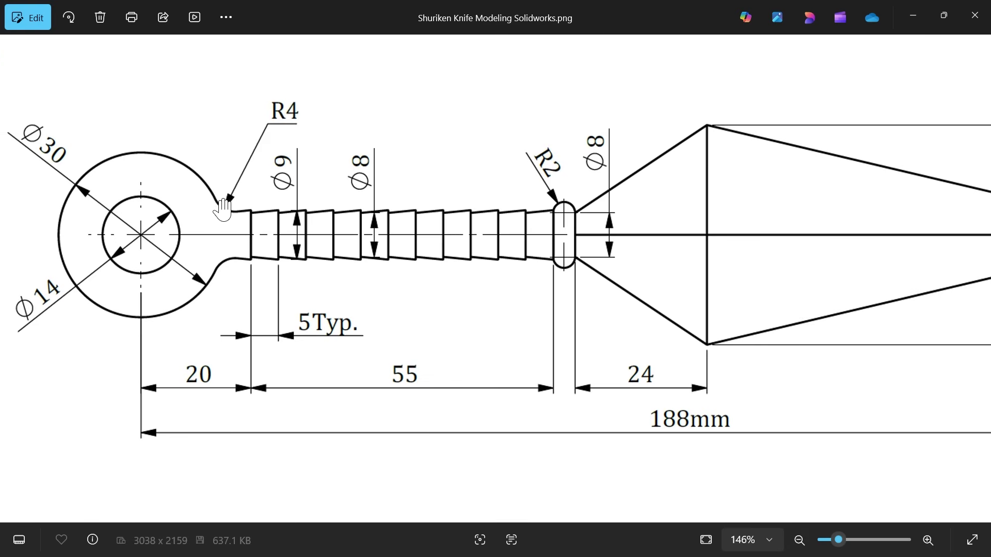
{"action": "scroll", "coordinate": [234, 279], "scroll_direction": "up", "scroll_amount": 3}
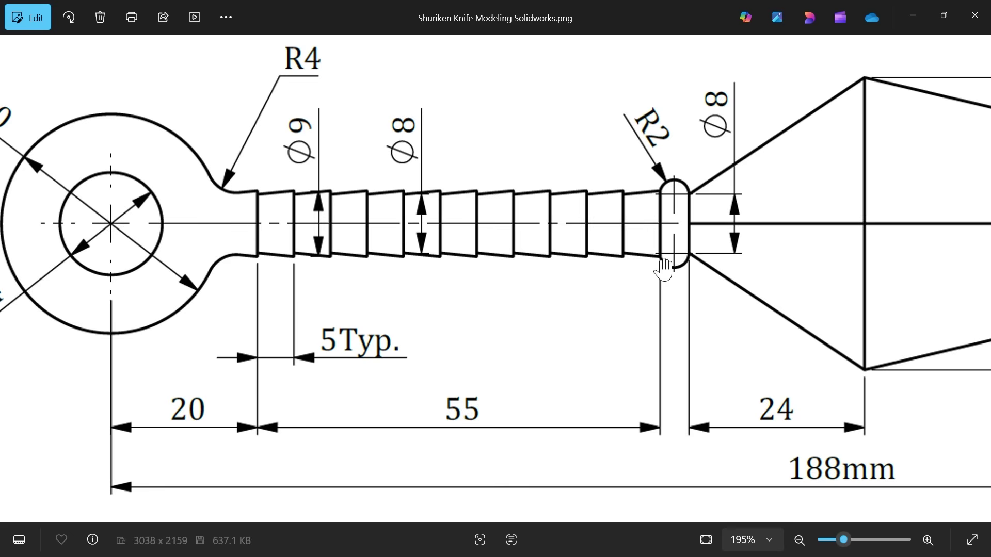
{"action": "left_click_drag", "start_coordinate": [584, 305], "coordinate": [600, 291]}
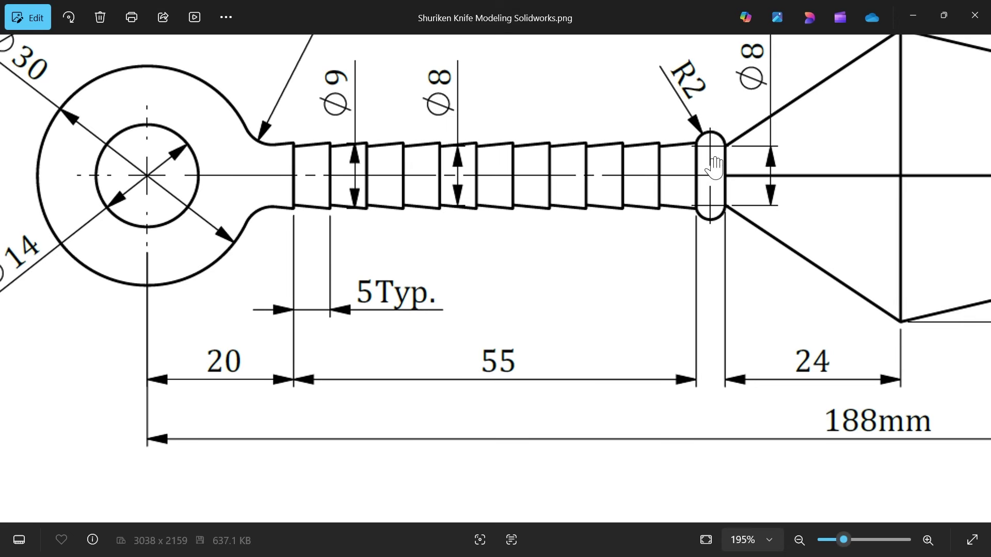
{"action": "left_click_drag", "start_coordinate": [715, 166], "coordinate": [706, 184]}
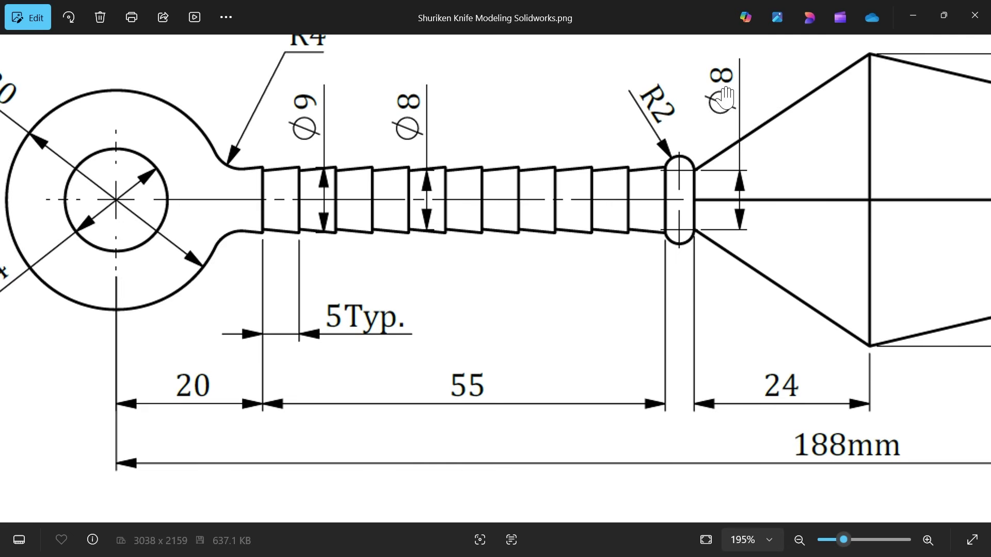
{"action": "left_click", "coordinate": [913, 16]}
On the Front Plane, sketch a horizontal centerline running right from the origin.
{"action": "left_click", "coordinate": [48, 251]}
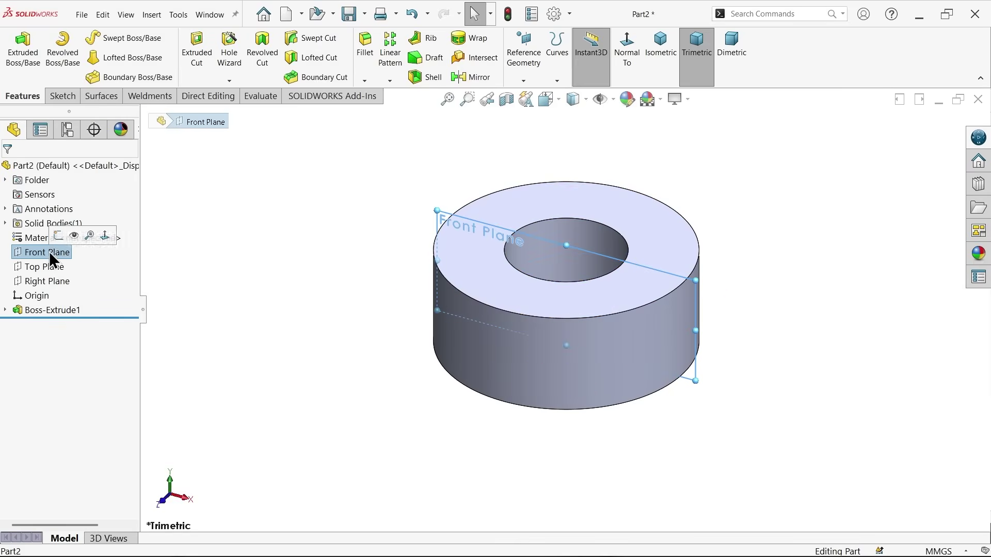
{"action": "left_click", "coordinate": [57, 236]}
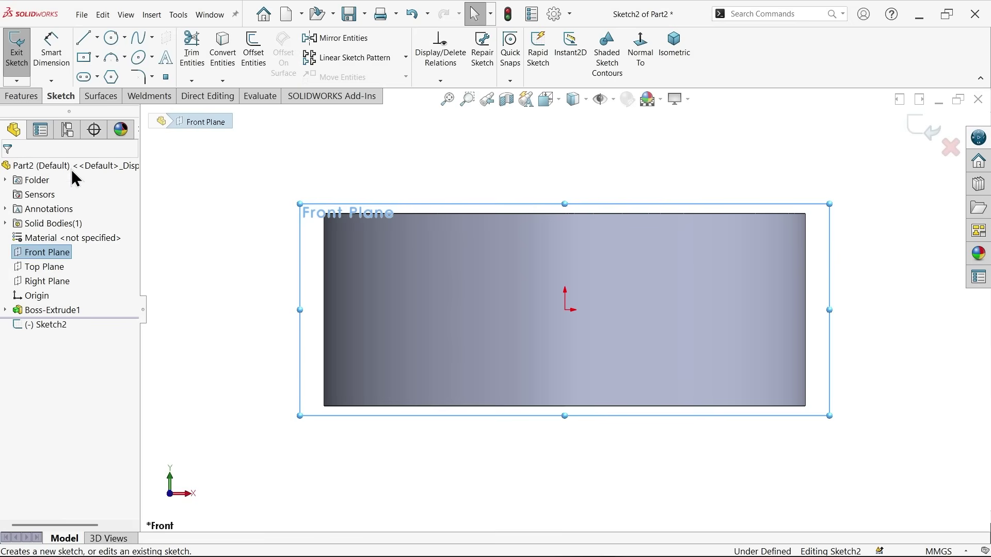
{"action": "left_click", "coordinate": [97, 38]}
{"action": "left_click", "coordinate": [111, 68]}
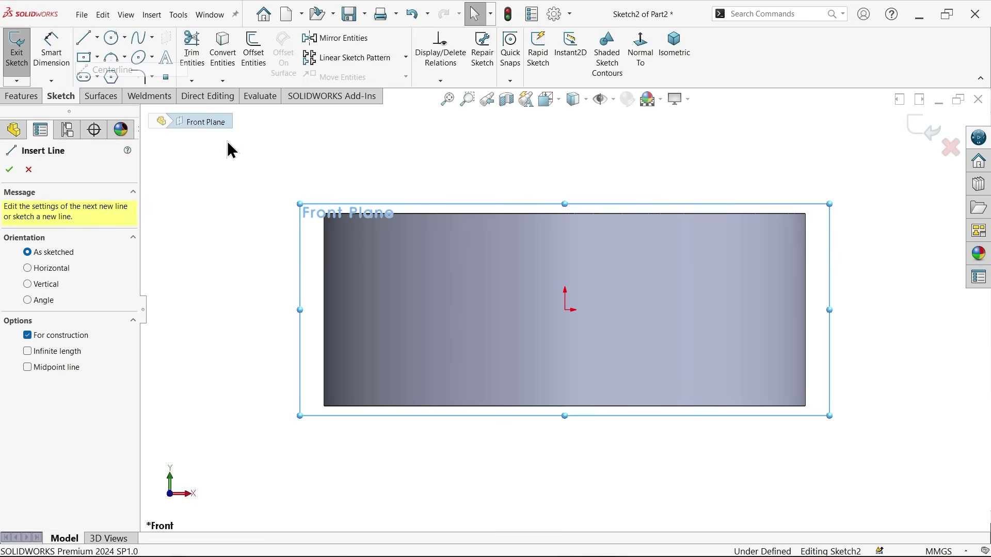
{"action": "left_click", "coordinate": [566, 310]}
{"action": "scroll", "coordinate": [566, 310], "scroll_direction": "up", "scroll_amount": 3}
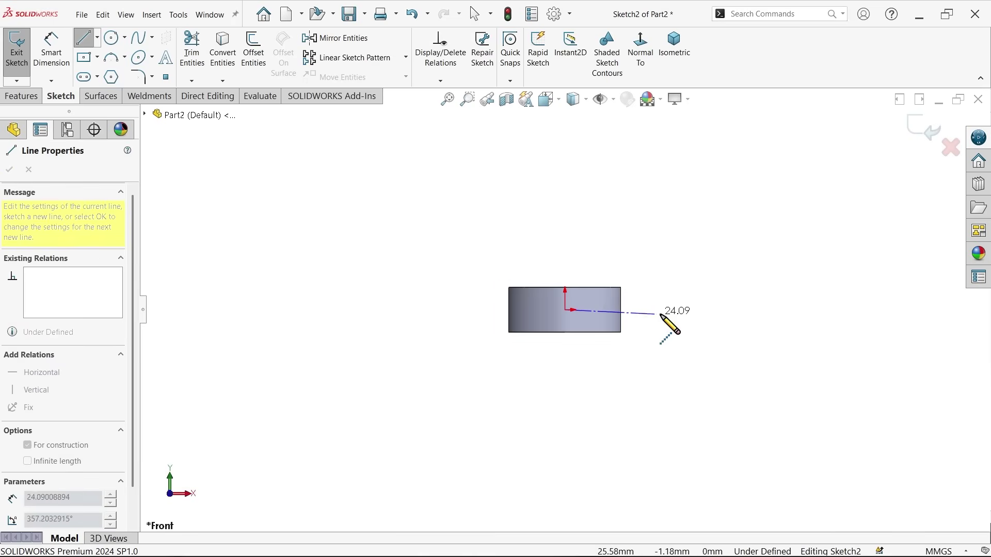
{"action": "left_click", "coordinate": [787, 310]}
{"action": "key", "text": "Escape"}
{"action": "scroll", "coordinate": [761, 305], "scroll_direction": "up", "scroll_amount": 2}
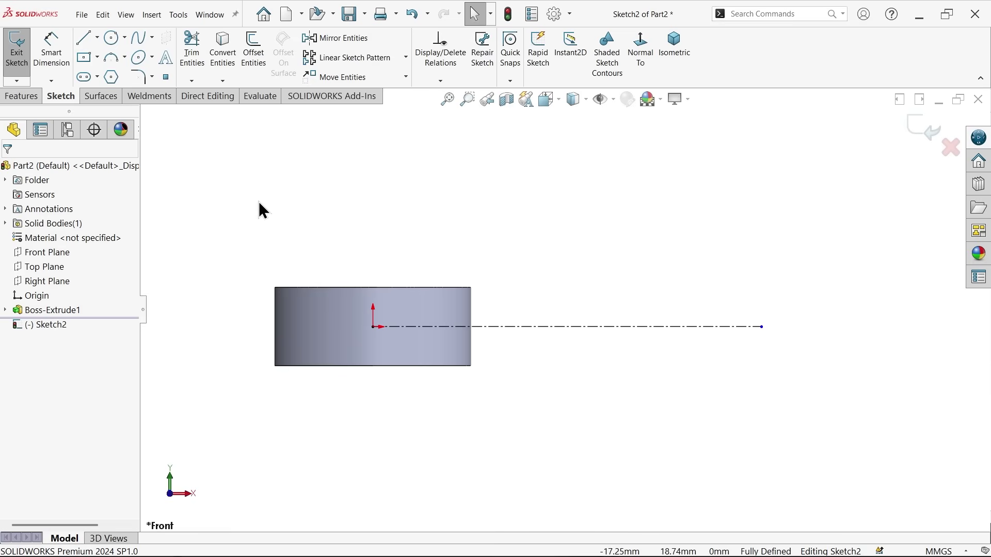
Dimension the centerline to 75 mm by entering 20+55.
{"action": "left_click", "coordinate": [67, 67]}
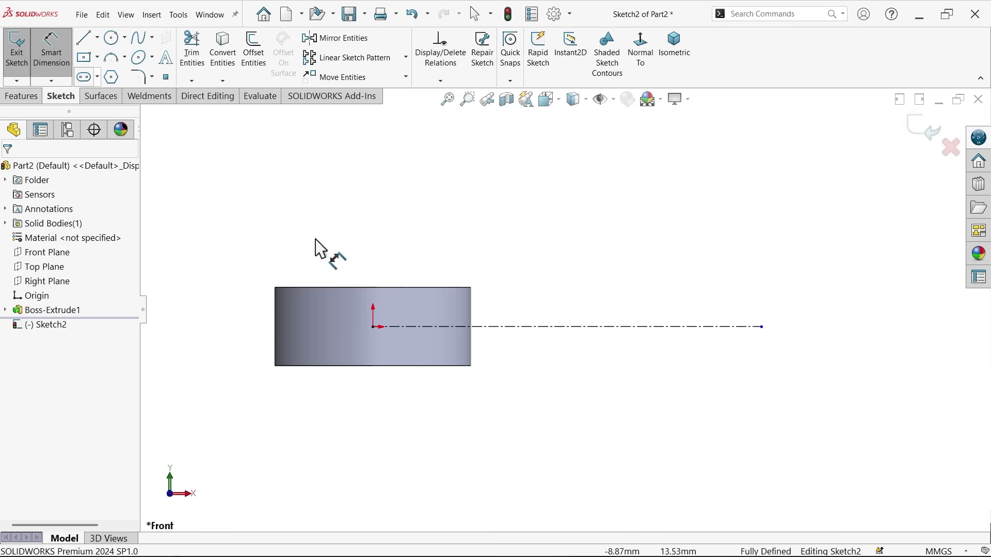
{"action": "left_click", "coordinate": [552, 328]}
{"action": "left_click", "coordinate": [549, 386]}
{"action": "type", "text": "20+"}
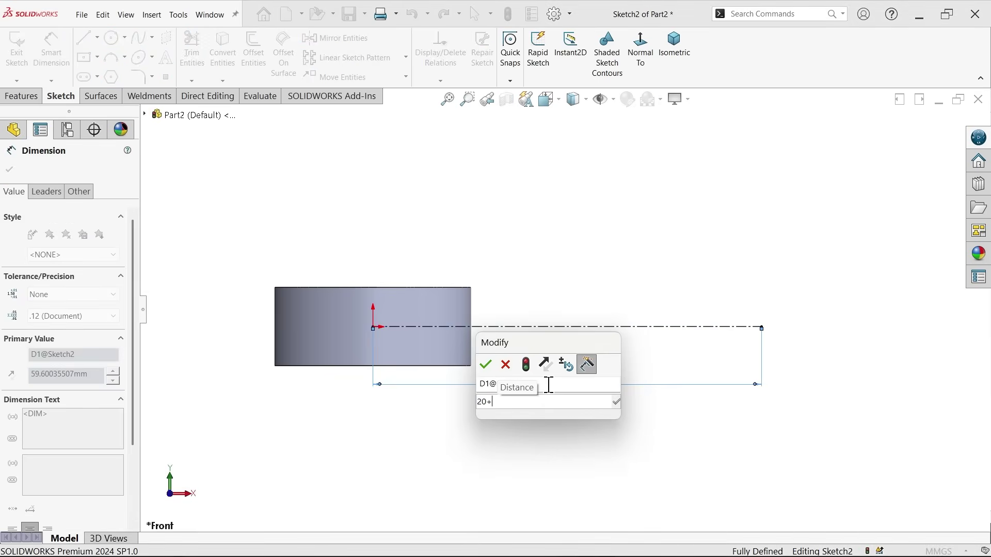
{"action": "type", "text": "55"}
{"action": "key", "text": "Return"}
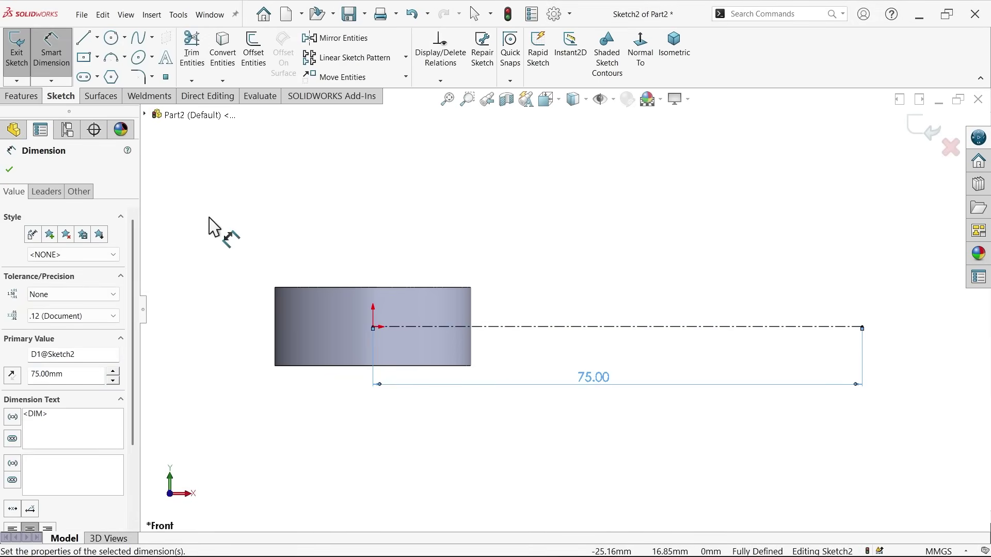
Draw the groove outline: a vertical line up from the centerline, a slanted edge to the ring face, and a line back down.
{"action": "left_click", "coordinate": [86, 39]}
{"action": "scroll", "coordinate": [447, 239], "scroll_direction": "down", "scroll_amount": 4}
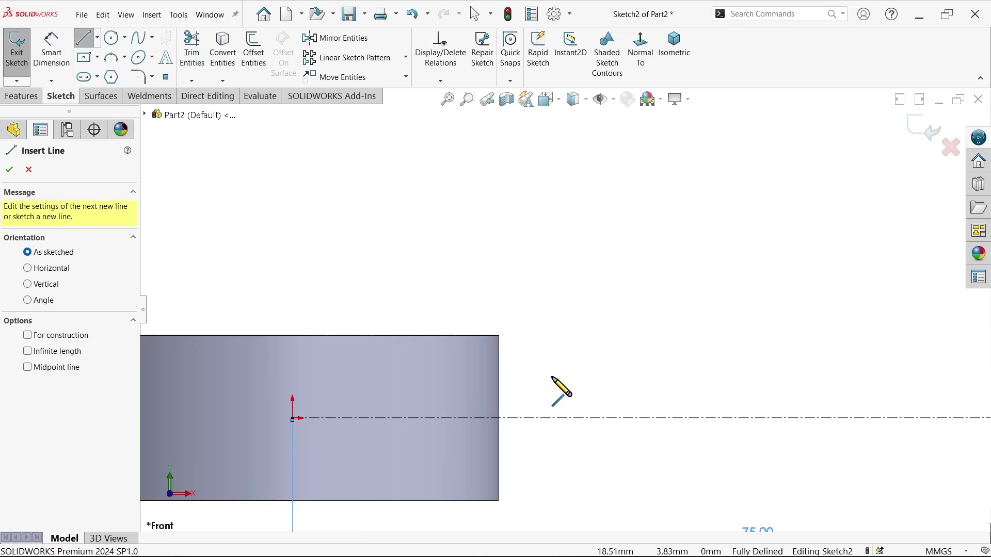
{"action": "left_click", "coordinate": [597, 418]}
{"action": "left_click", "coordinate": [597, 340]}
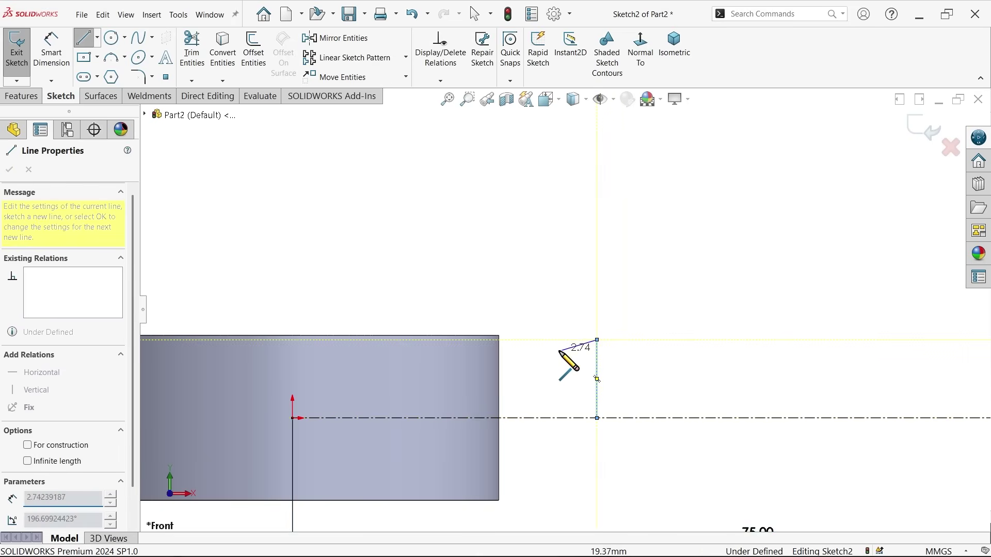
{"action": "left_click", "coordinate": [499, 355]}
{"action": "left_click", "coordinate": [499, 418]}
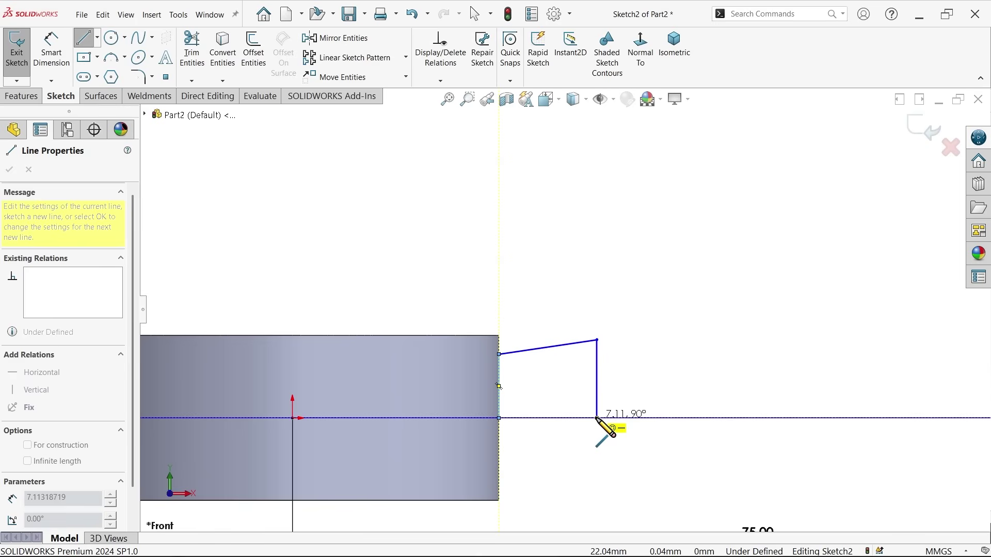
Dimension the groove 5 mm long from the ring face and 9 mm in diameter at its wide end.
{"action": "key", "text": "Escape"}
{"action": "left_click", "coordinate": [51, 51]}
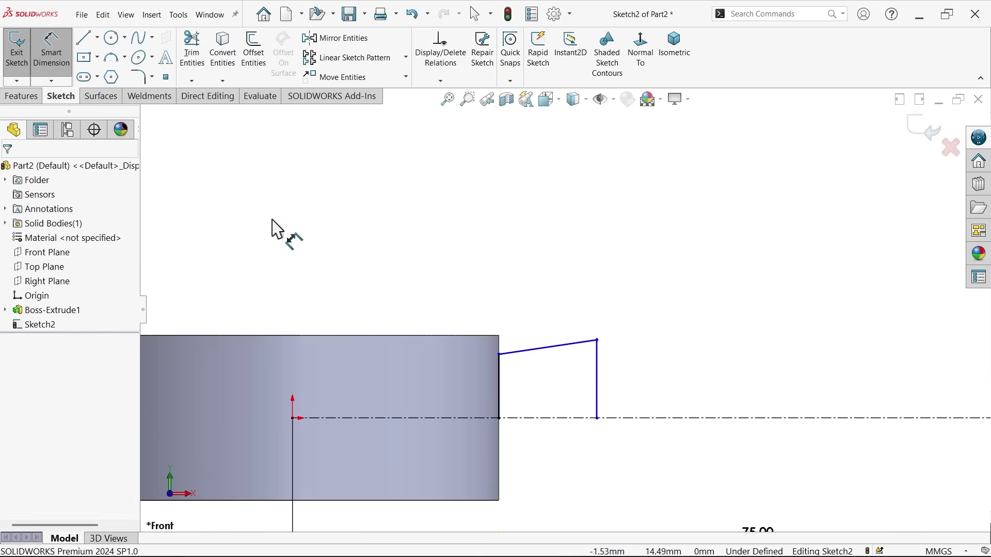
{"action": "scroll", "coordinate": [552, 421], "scroll_direction": "down", "scroll_amount": 4}
{"action": "left_click", "coordinate": [648, 384]}
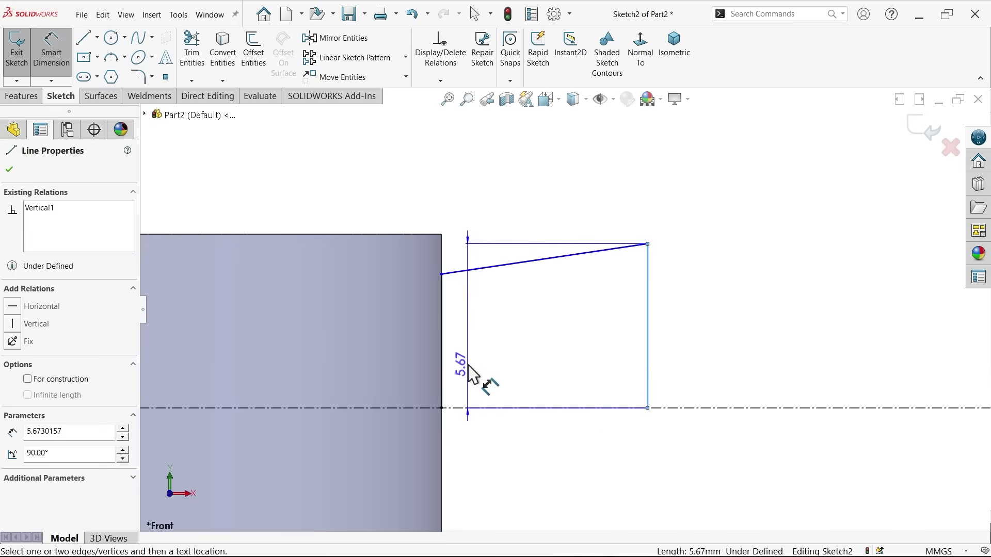
{"action": "left_click", "coordinate": [443, 375]}
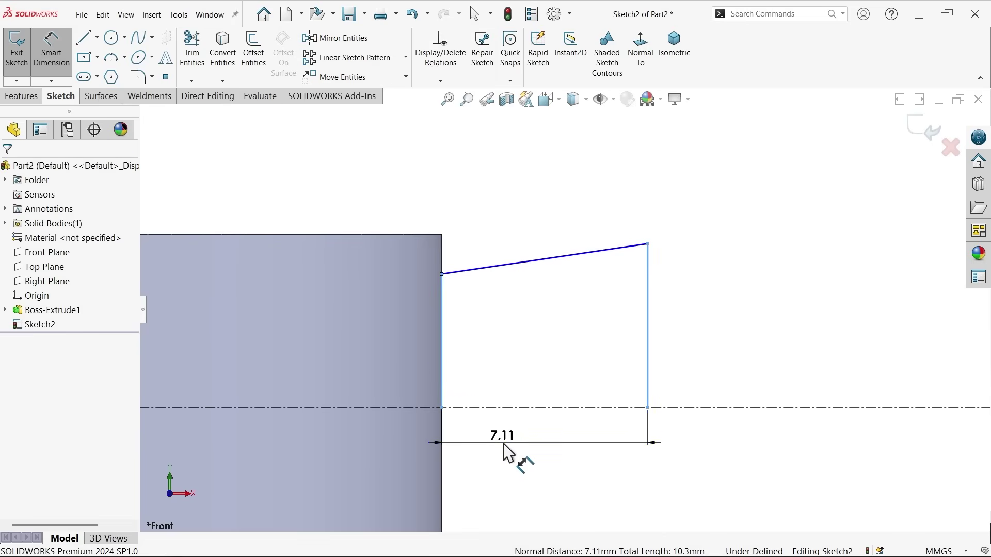
{"action": "left_click", "coordinate": [503, 444]}
{"action": "type", "text": "5"}
{"action": "key", "text": "Return"}
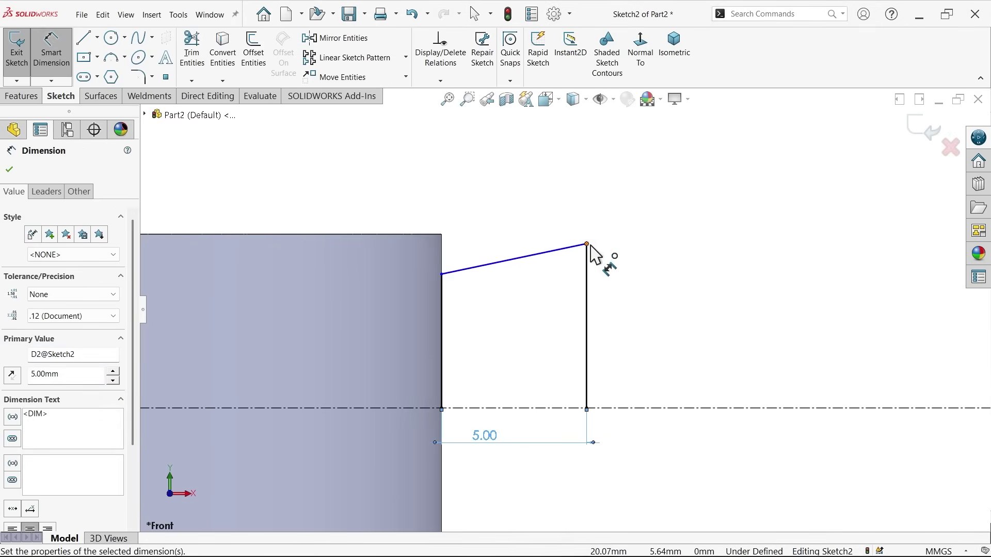
{"action": "left_click", "coordinate": [588, 245]}
{"action": "left_click", "coordinate": [628, 409]}
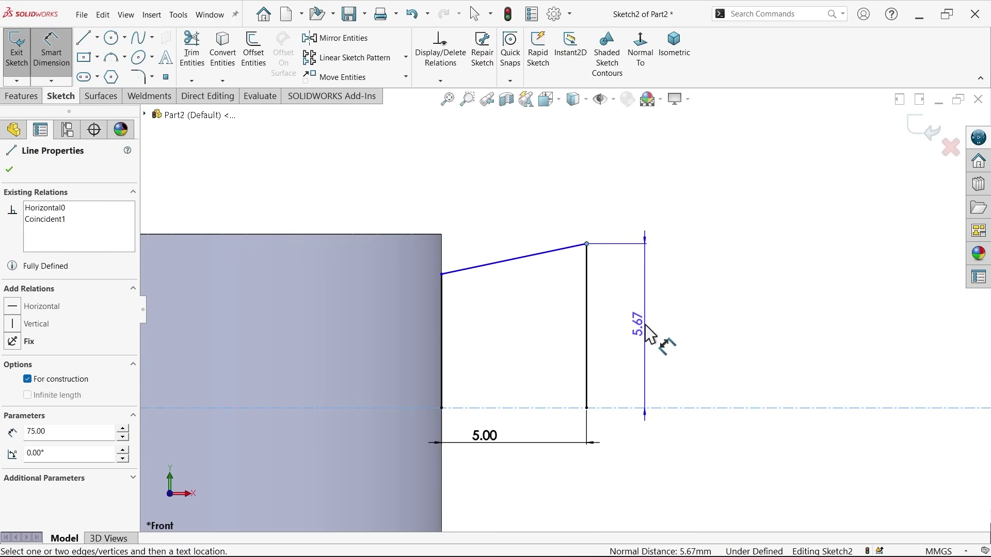
{"action": "left_click", "coordinate": [660, 448]}
{"action": "type", "text": "9"}
{"action": "key", "text": "Return"}
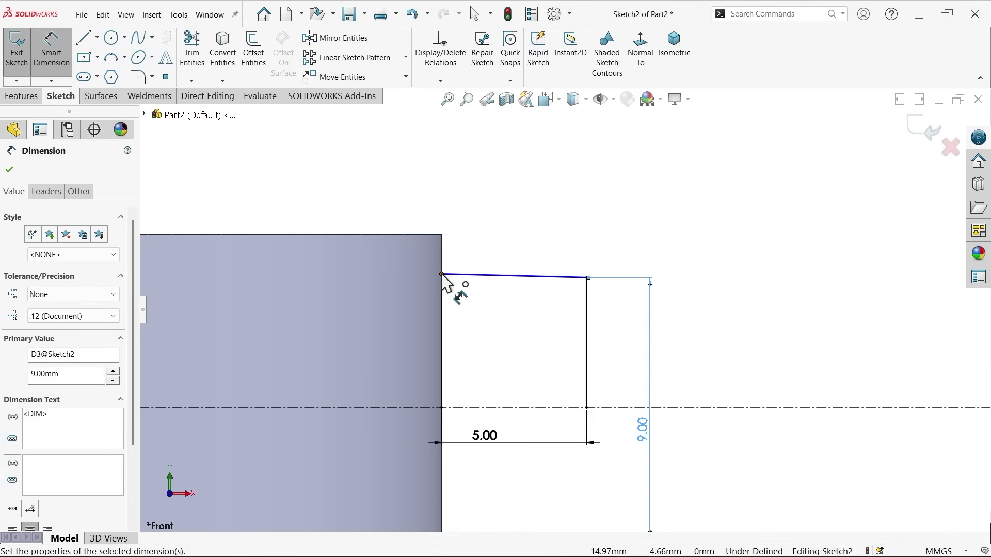
Set the groove's diameter at the ring end to 8 mm.
{"action": "left_click", "coordinate": [443, 275]}
{"action": "left_click", "coordinate": [394, 333]}
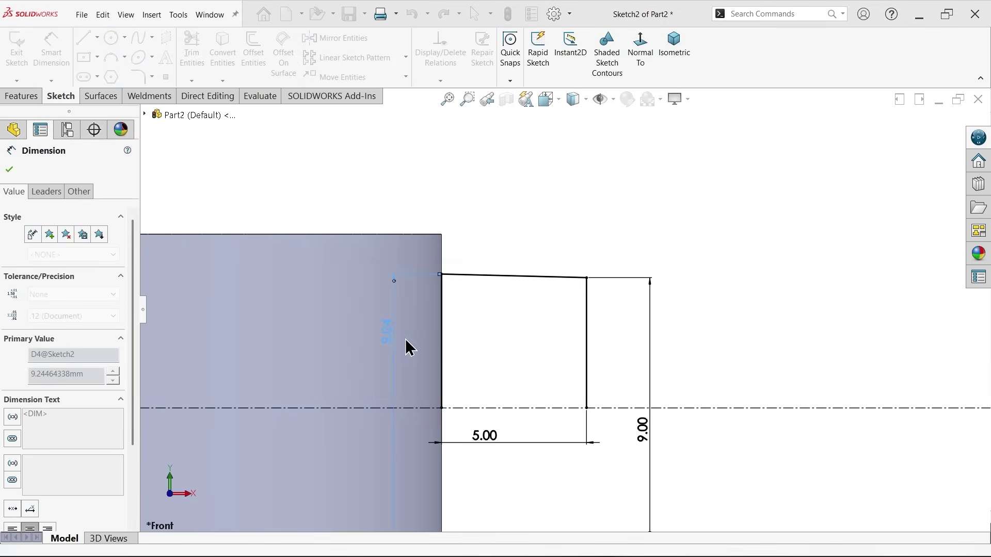
{"action": "type", "text": "8"}
{"action": "key", "text": "Return"}
{"action": "scroll", "coordinate": [486, 372], "scroll_direction": "up", "scroll_amount": 3}
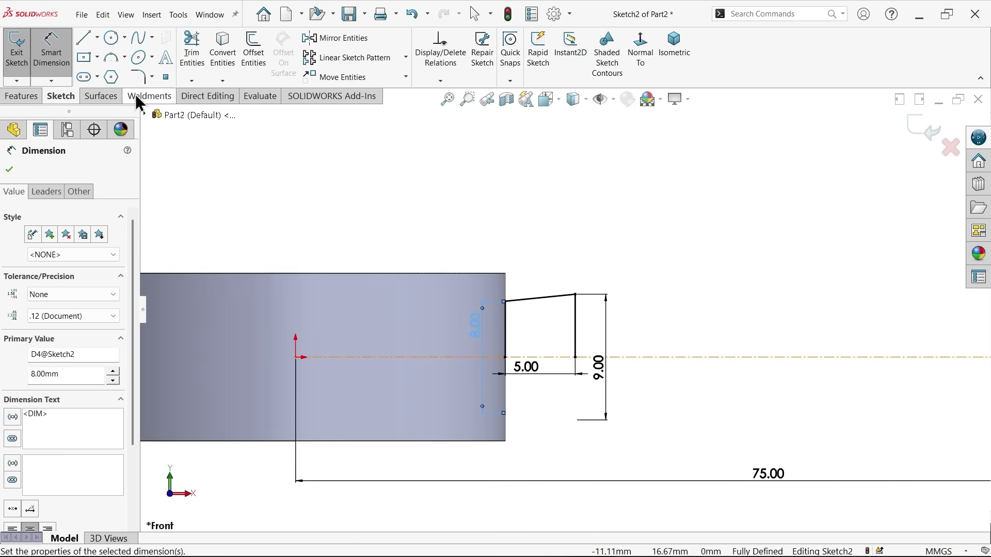
{"action": "left_click", "coordinate": [84, 38]}
{"action": "scroll", "coordinate": [531, 299], "scroll_direction": "up", "scroll_amount": 5}
{"action": "scroll", "coordinate": [828, 323], "scroll_direction": "down", "scroll_amount": 1}
{"action": "scroll", "coordinate": [828, 323], "scroll_direction": "down", "scroll_amount": 4}
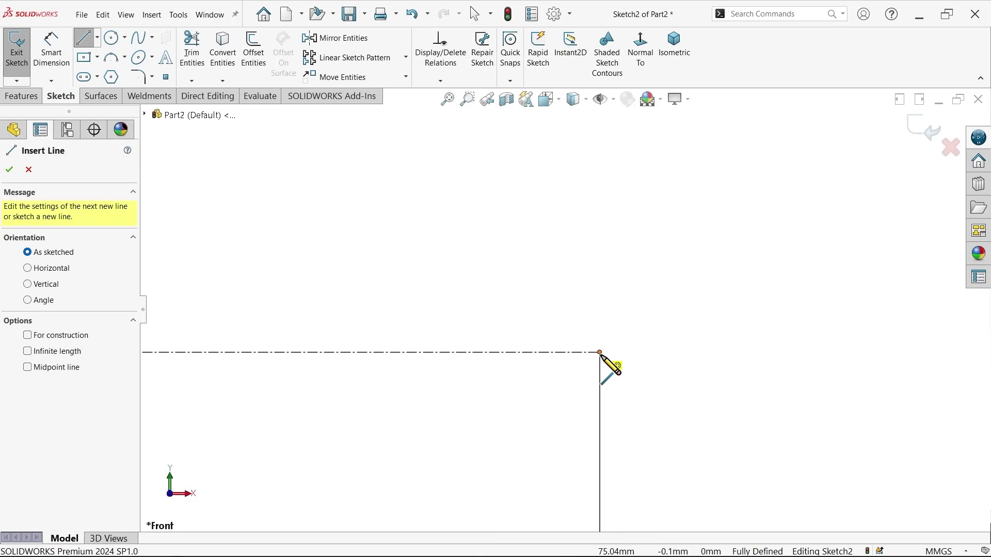
Draw a closed arch-topped bead profile at the 75 mm end of the centerline.
{"action": "left_click", "coordinate": [599, 353]}
{"action": "left_click", "coordinate": [600, 256]}
{"action": "scroll", "coordinate": [599, 279], "scroll_direction": "down", "scroll_amount": 1}
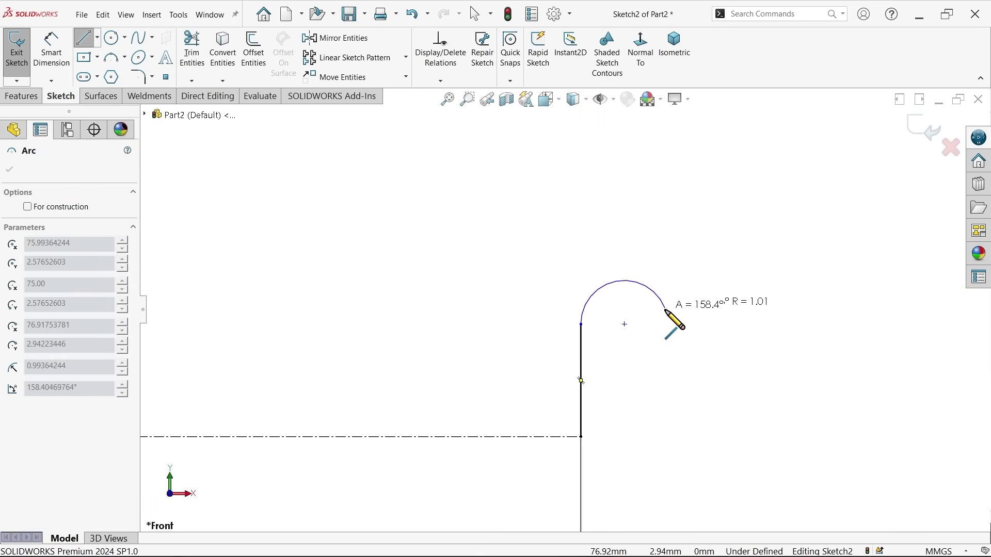
{"action": "left_click", "coordinate": [670, 324]}
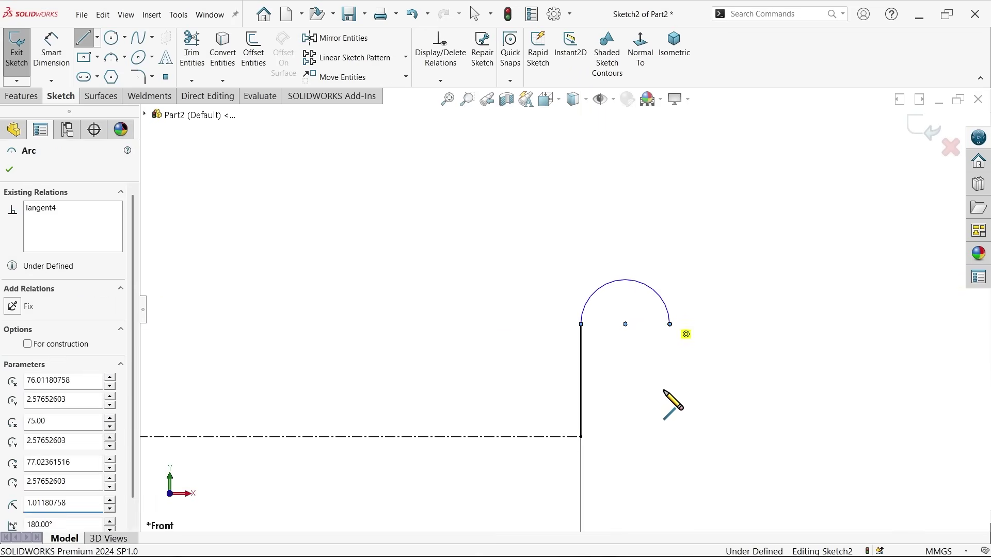
{"action": "left_click", "coordinate": [670, 438]}
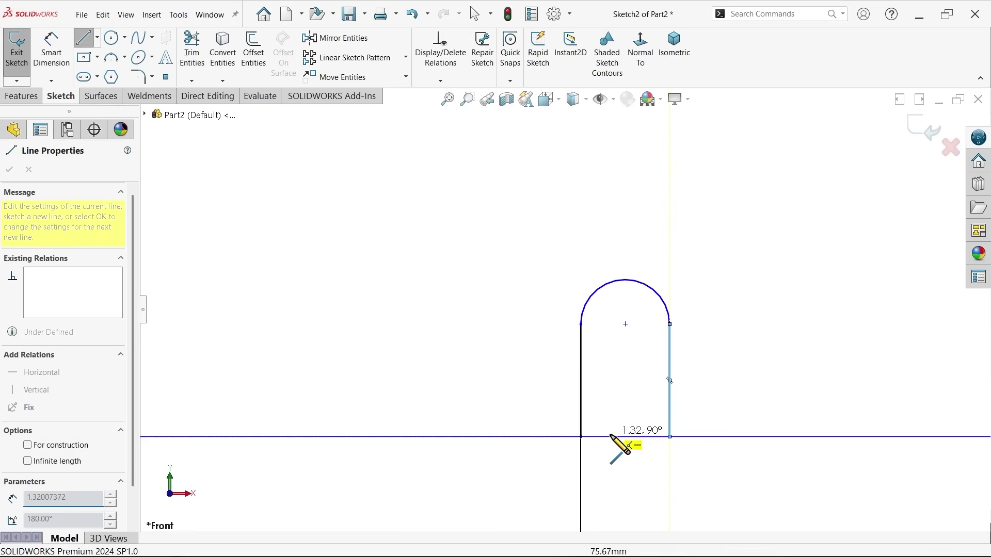
{"action": "left_click", "coordinate": [582, 437]}
{"action": "key", "text": "Escape"}
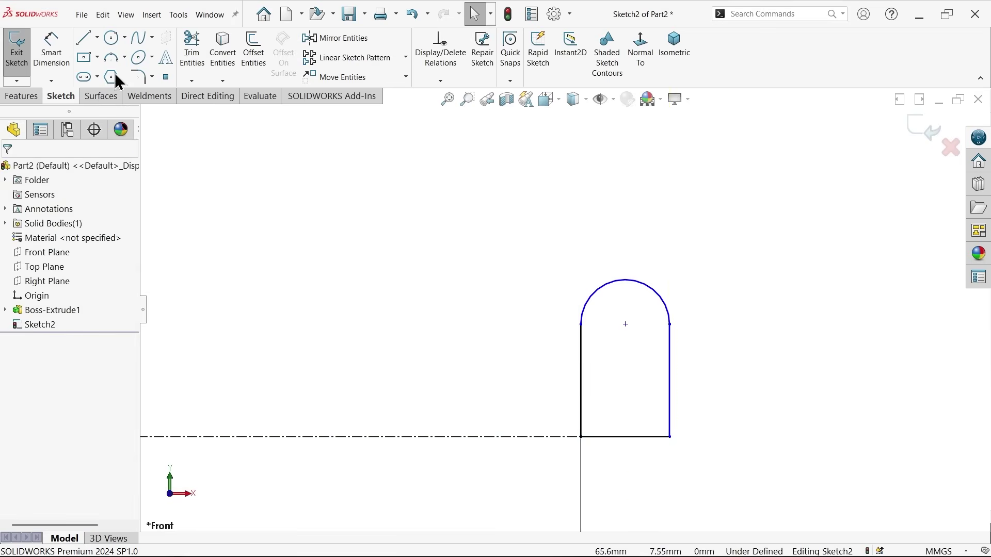
Dimension the bead 4 mm wide and 8 mm in diameter, then zoom out to check the sketch.
{"action": "left_click", "coordinate": [53, 64]}
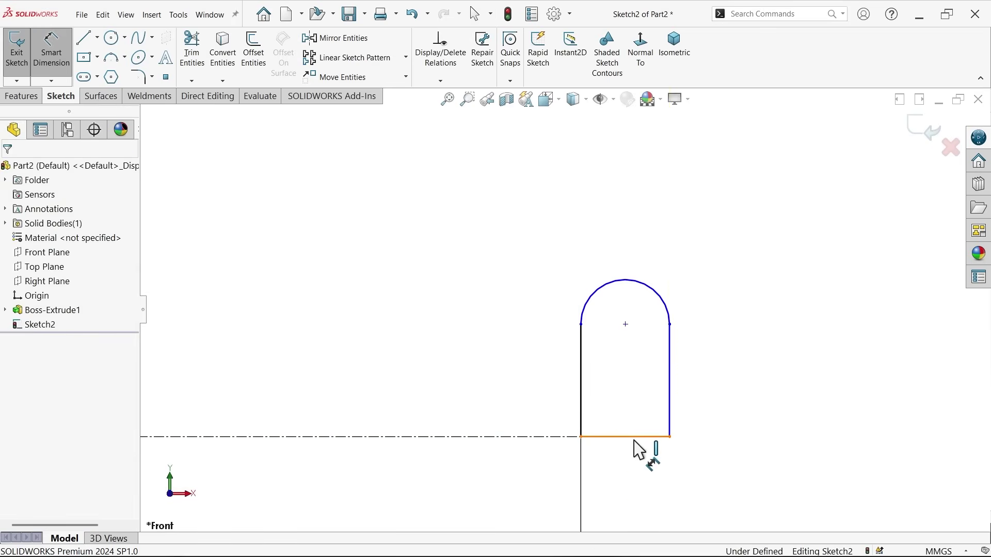
{"action": "left_click", "coordinate": [634, 442]}
{"action": "left_click", "coordinate": [636, 458]}
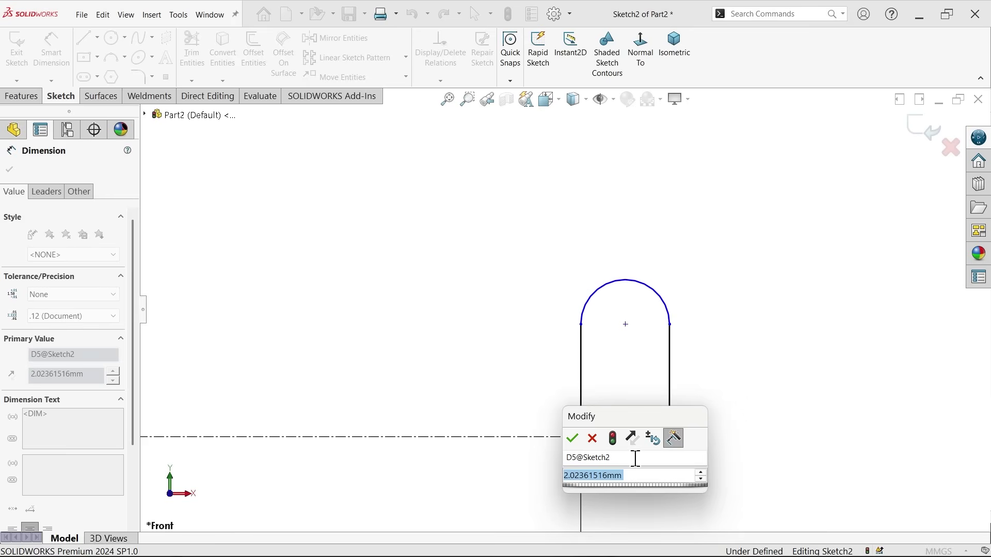
{"action": "type", "text": "4"}
{"action": "key", "text": "Return"}
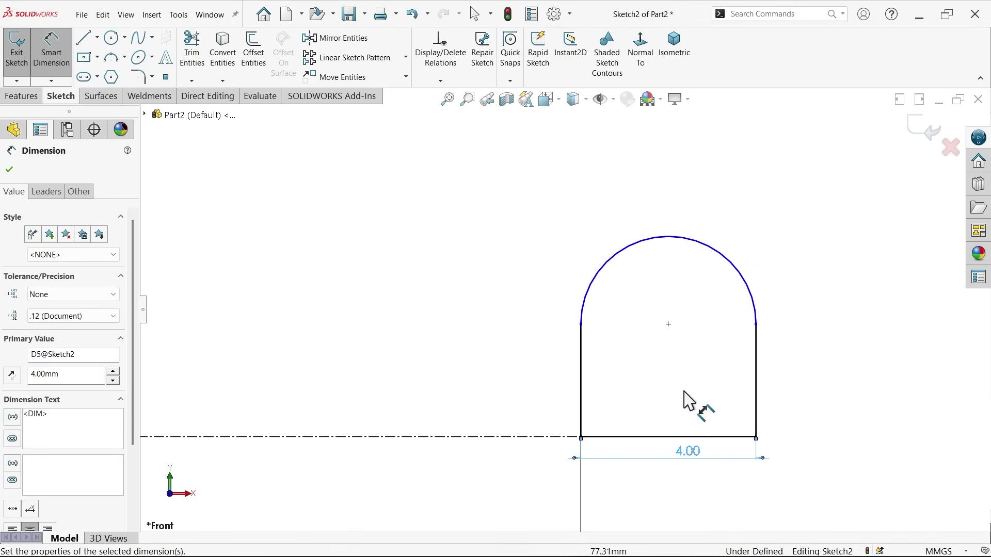
{"action": "left_click", "coordinate": [757, 326]}
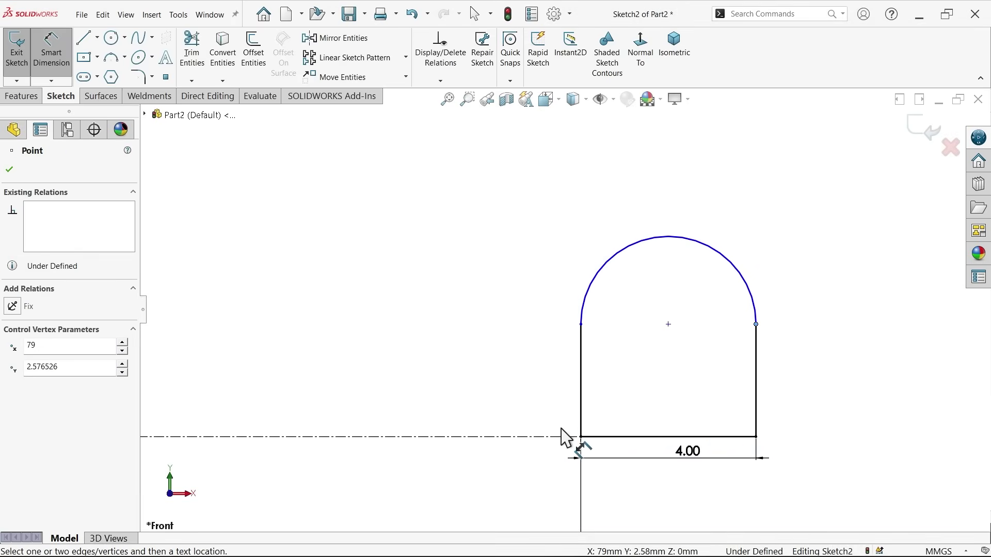
{"action": "left_click", "coordinate": [548, 437]}
{"action": "scroll", "coordinate": [733, 452], "scroll_direction": "up", "scroll_amount": 3}
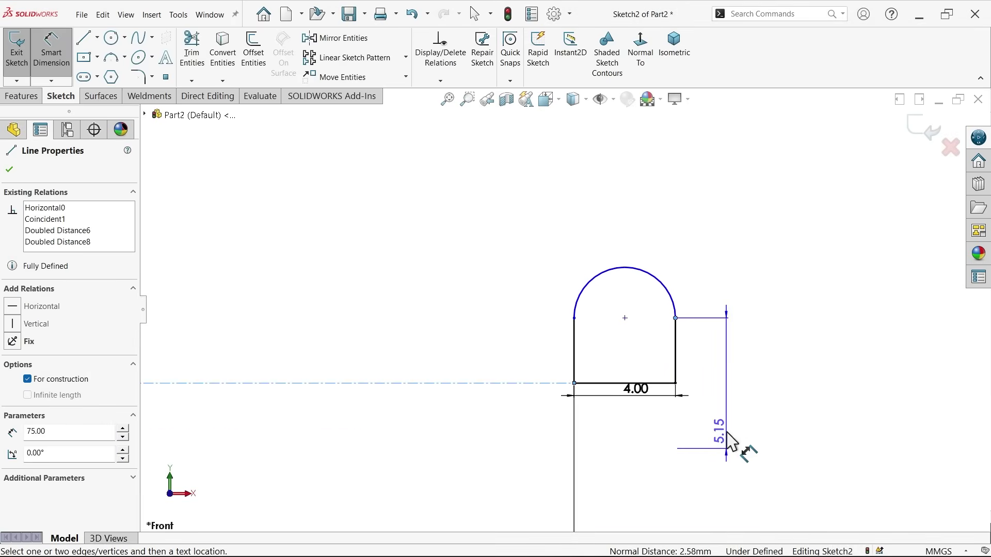
{"action": "left_click", "coordinate": [744, 402]}
{"action": "type", "text": "8"}
{"action": "key", "text": "Return"}
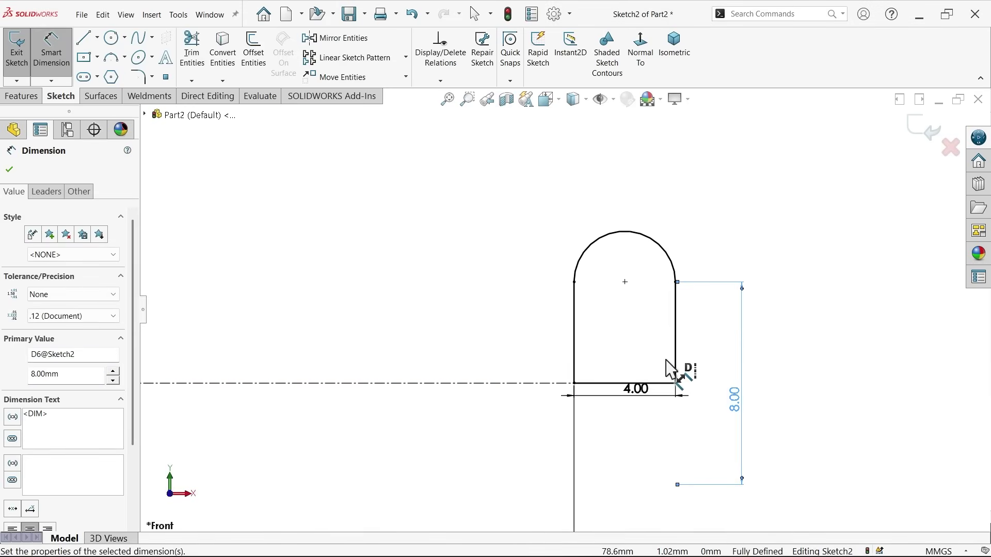
{"action": "scroll", "coordinate": [634, 365], "scroll_direction": "up", "scroll_amount": 1}
{"action": "scroll", "coordinate": [640, 374], "scroll_direction": "up", "scroll_amount": 7}
{"action": "scroll", "coordinate": [454, 316], "scroll_direction": "down", "scroll_amount": 4}
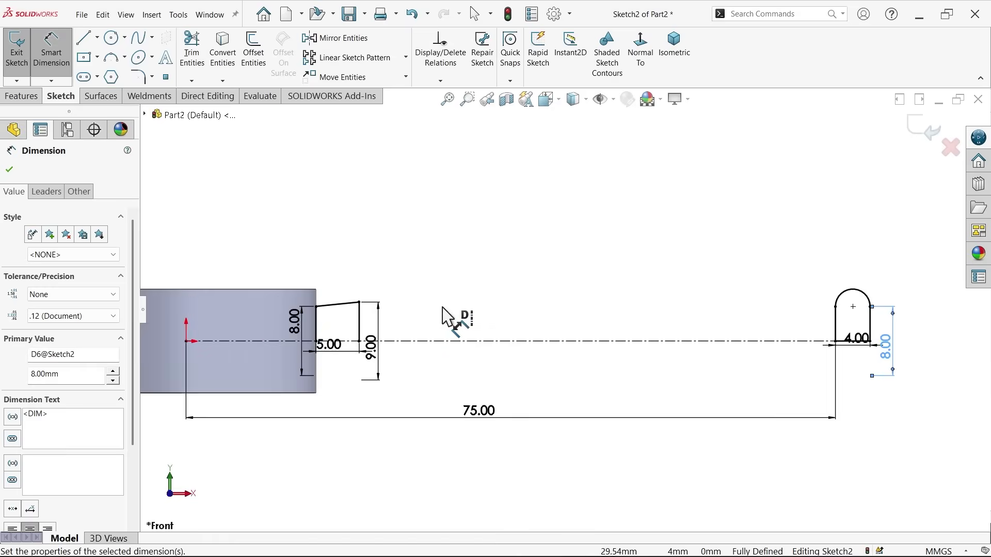
{"action": "scroll", "coordinate": [436, 318], "scroll_direction": "down", "scroll_amount": 1}
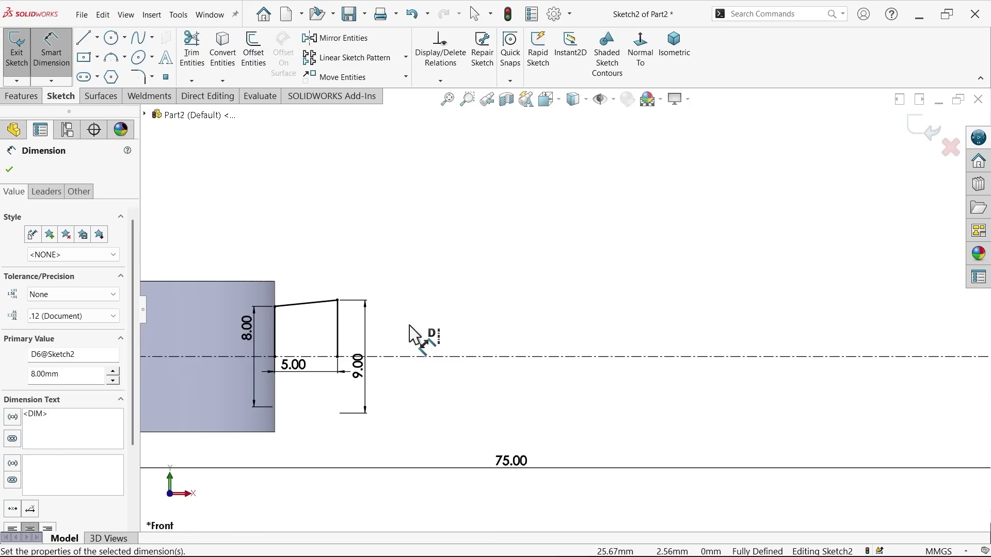
{"action": "scroll", "coordinate": [410, 333], "scroll_direction": "up", "scroll_amount": 2}
Exit dimensioning, start a Revolve of the sketch, then cancel it.
{"action": "left_click", "coordinate": [9, 169]}
{"action": "left_click", "coordinate": [23, 96]}
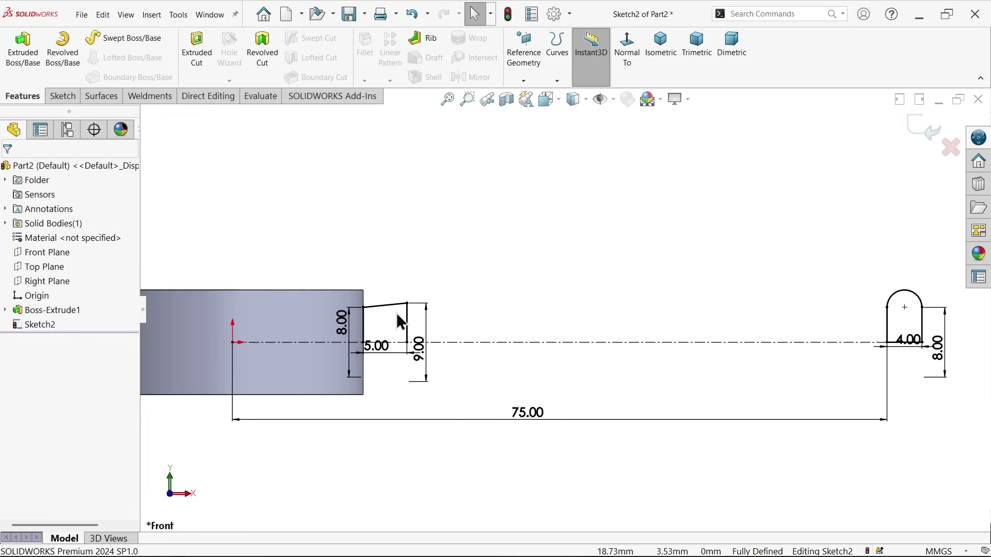
{"action": "left_click", "coordinate": [65, 73]}
{"action": "scroll", "coordinate": [483, 359], "scroll_direction": "down", "scroll_amount": 4}
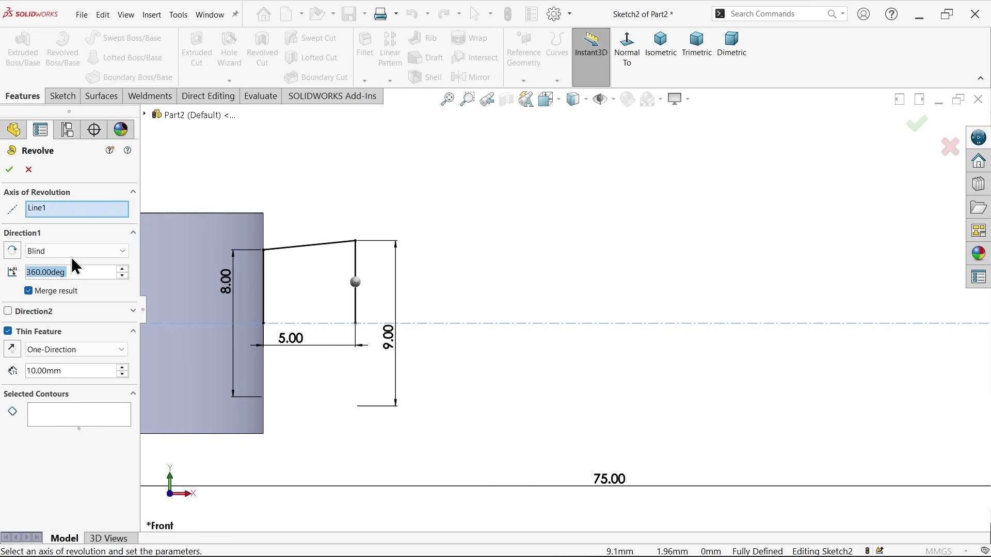
{"action": "left_click", "coordinate": [29, 170]}
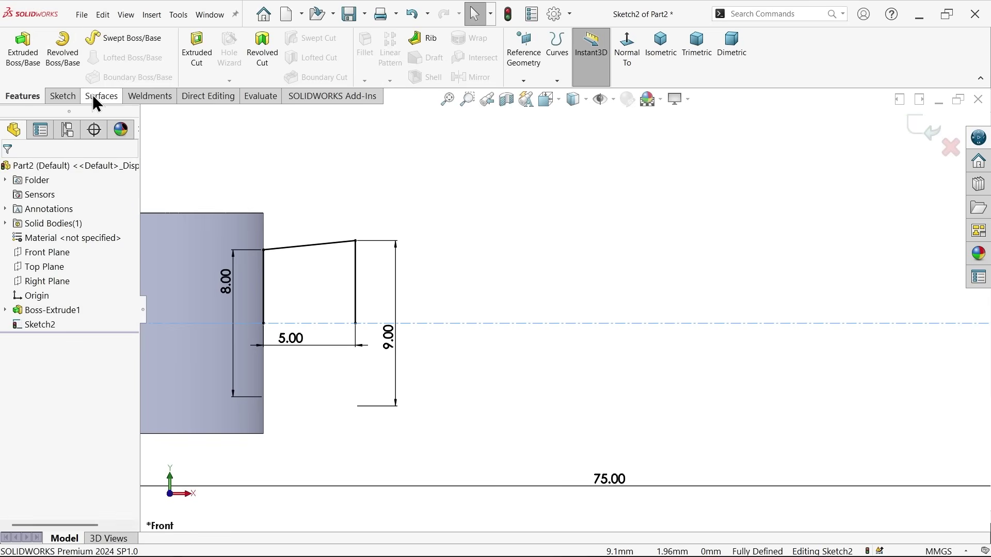
Close the groove profile with a horizontal line along the centreline between its corners.
{"action": "left_click", "coordinate": [64, 95]}
{"action": "left_click", "coordinate": [83, 41]}
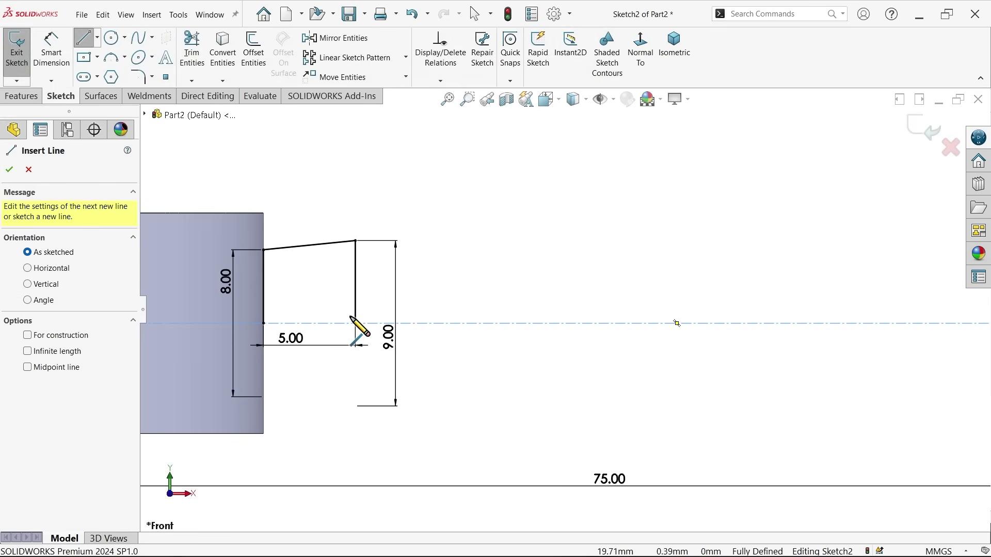
{"action": "scroll", "coordinate": [340, 299], "scroll_direction": "down", "scroll_amount": 5}
{"action": "left_click", "coordinate": [476, 335]}
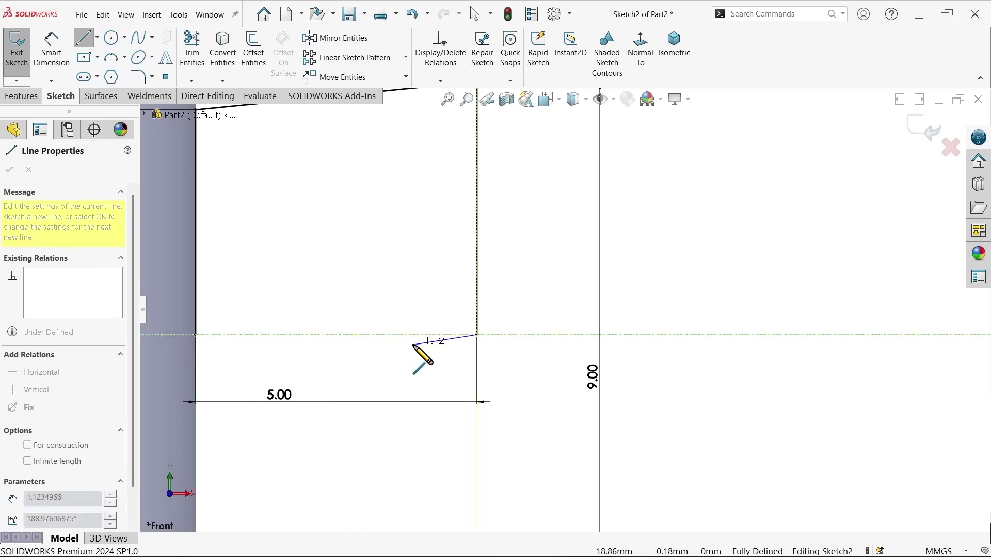
{"action": "scroll", "coordinate": [420, 354], "scroll_direction": "up", "scroll_amount": 2}
{"action": "left_click", "coordinate": [196, 335]}
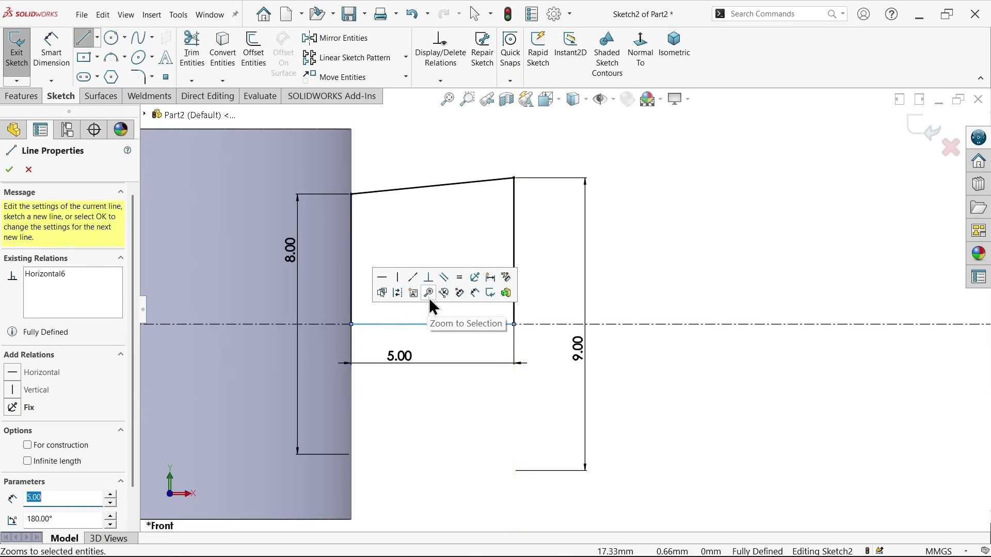
{"action": "key", "text": "Escape"}
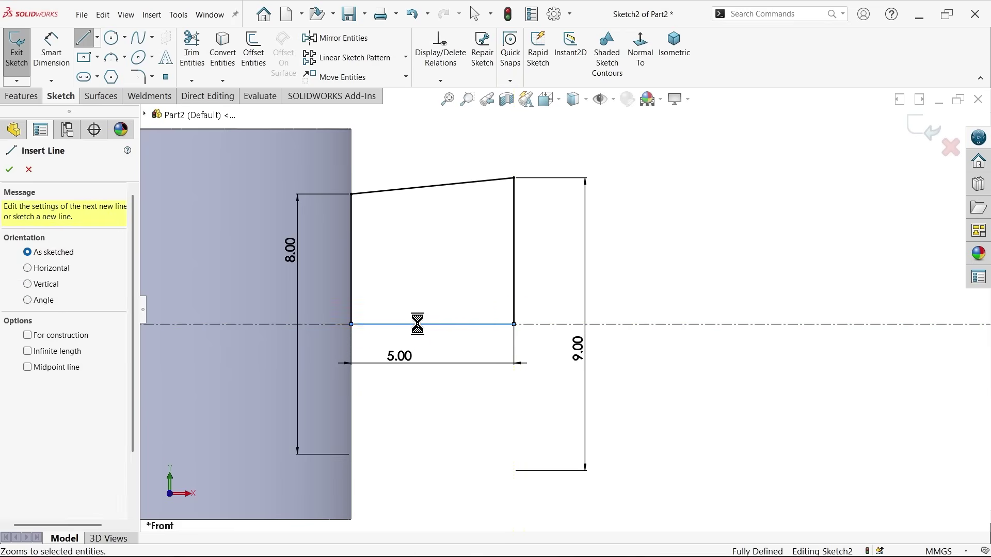
{"action": "key", "text": "Escape"}
{"action": "key", "text": "f"}
{"action": "scroll", "coordinate": [440, 326], "scroll_direction": "up", "scroll_amount": 4}
{"action": "scroll", "coordinate": [715, 324], "scroll_direction": "down", "scroll_amount": 3}
{"action": "scroll", "coordinate": [703, 317], "scroll_direction": "up", "scroll_amount": 1}
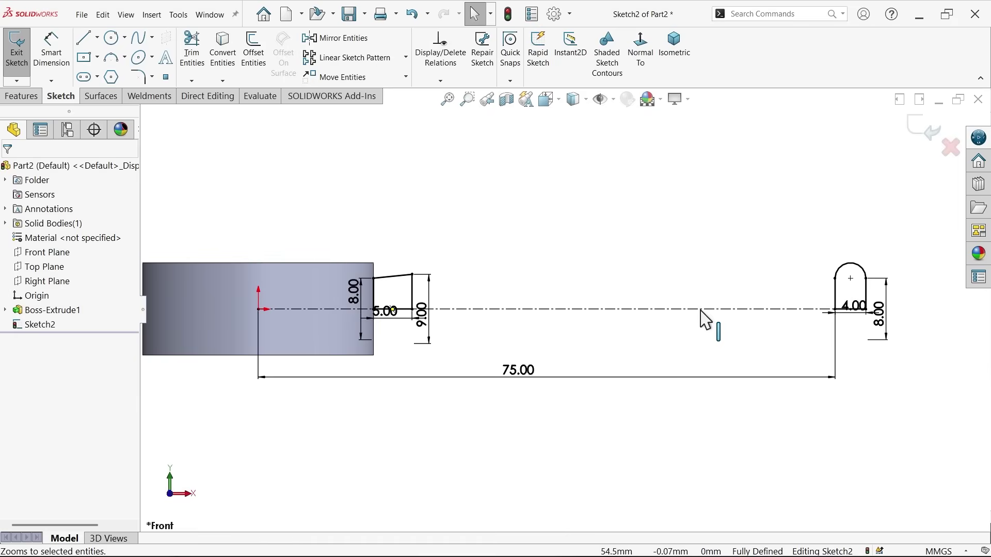
{"action": "scroll", "coordinate": [598, 287], "scroll_direction": "down", "scroll_amount": 1}
{"action": "scroll", "coordinate": [542, 299], "scroll_direction": "down", "scroll_amount": 1}
{"action": "scroll", "coordinate": [464, 289], "scroll_direction": "up", "scroll_amount": 1}
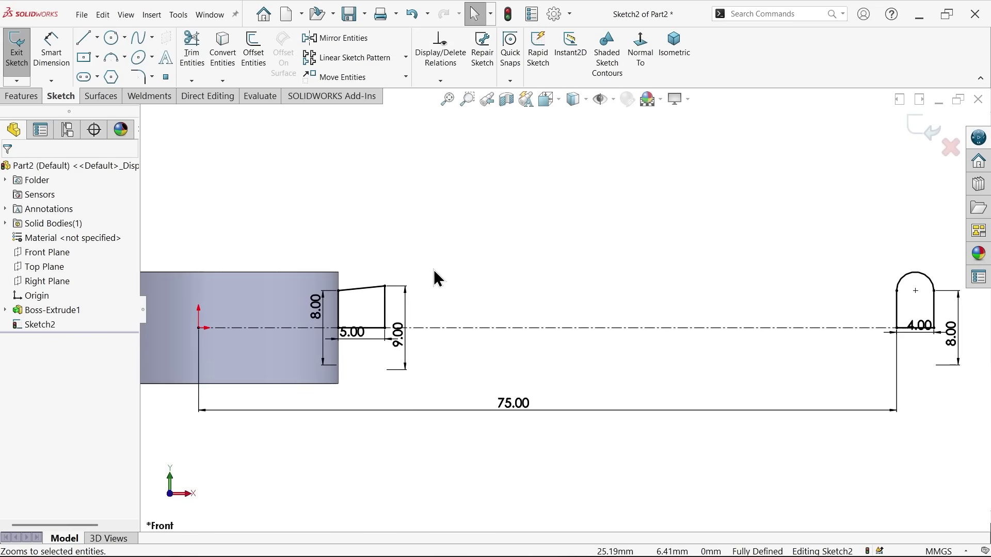
Revolve Sketch2 360° about centreline Line1 with Merge result off, giving a separate handle segment and end bead.
{"action": "left_click", "coordinate": [38, 103]}
{"action": "left_click", "coordinate": [64, 57]}
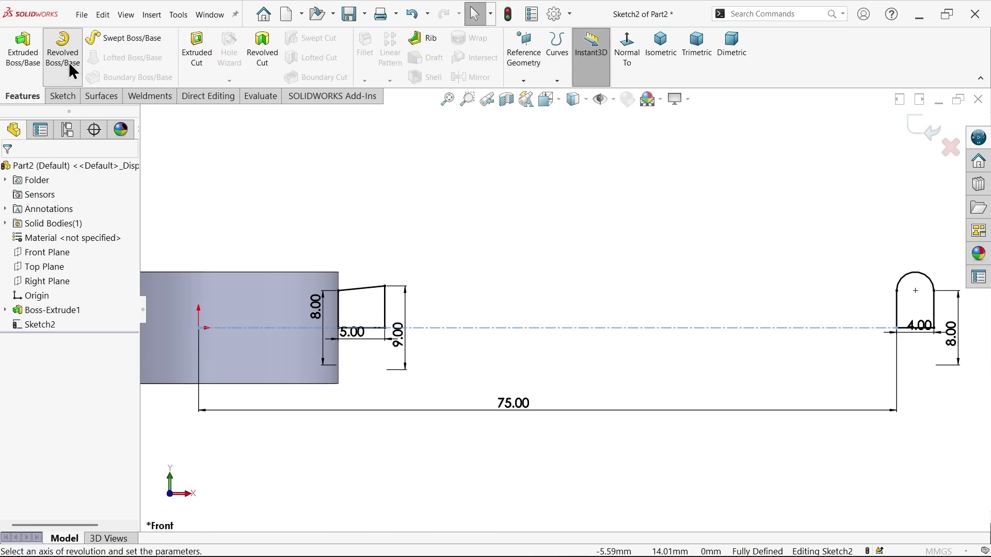
{"action": "left_click", "coordinate": [42, 210]}
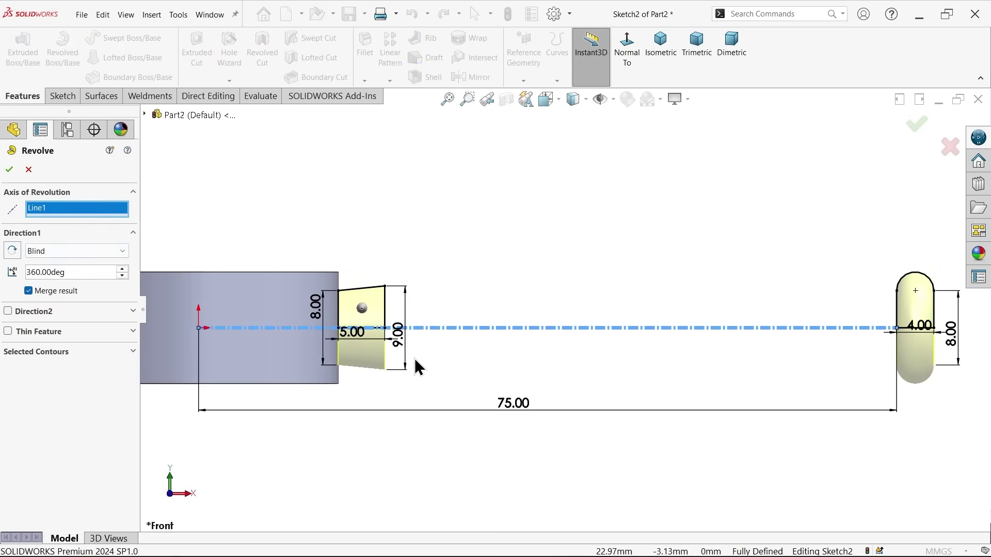
{"action": "scroll", "coordinate": [481, 328], "scroll_direction": "down", "scroll_amount": 1}
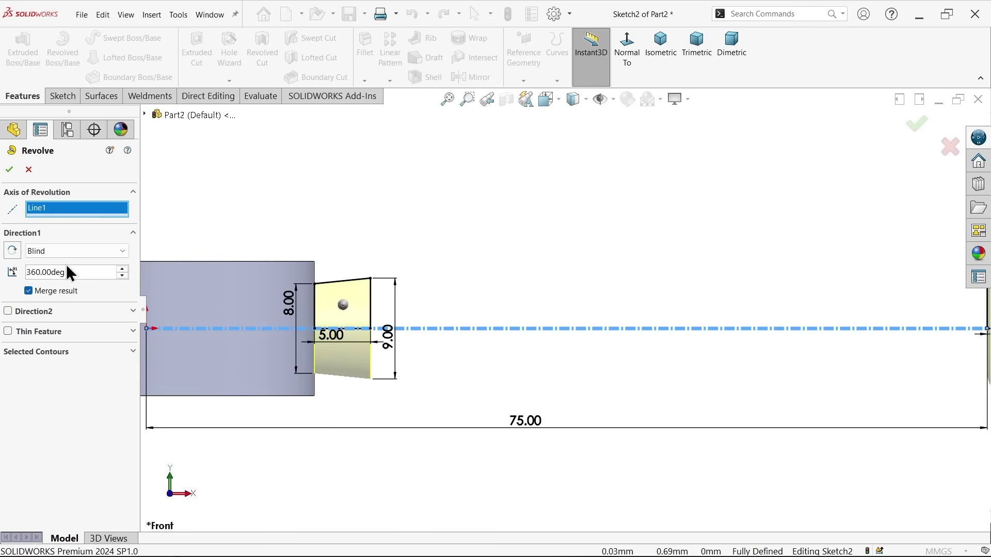
{"action": "left_click", "coordinate": [46, 290]}
{"action": "key", "text": "f"}
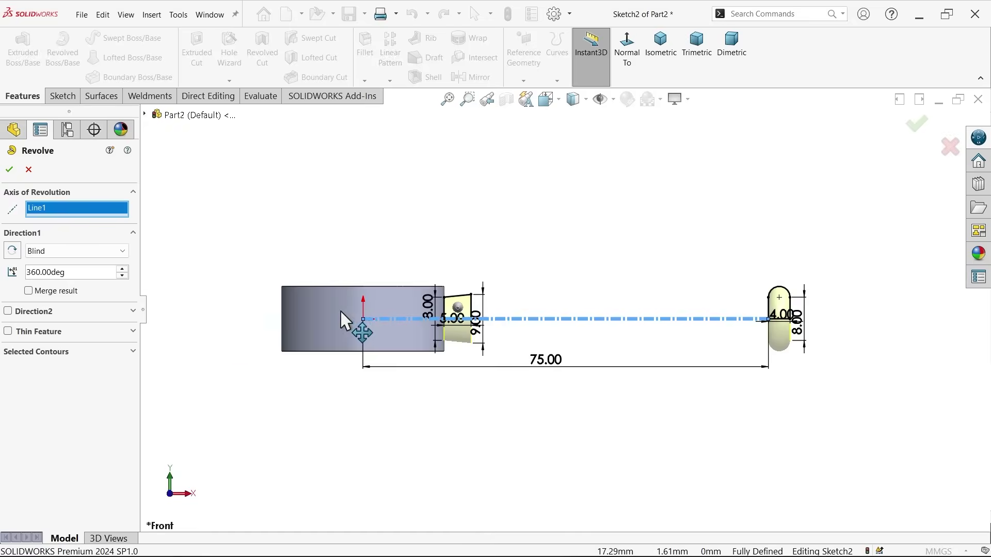
{"action": "middle_click_drag", "start_coordinate": [516, 290], "coordinate": [603, 349]}
{"action": "scroll", "coordinate": [567, 323], "scroll_direction": "down", "scroll_amount": 3}
{"action": "scroll", "coordinate": [475, 328], "scroll_direction": "down", "scroll_amount": 1}
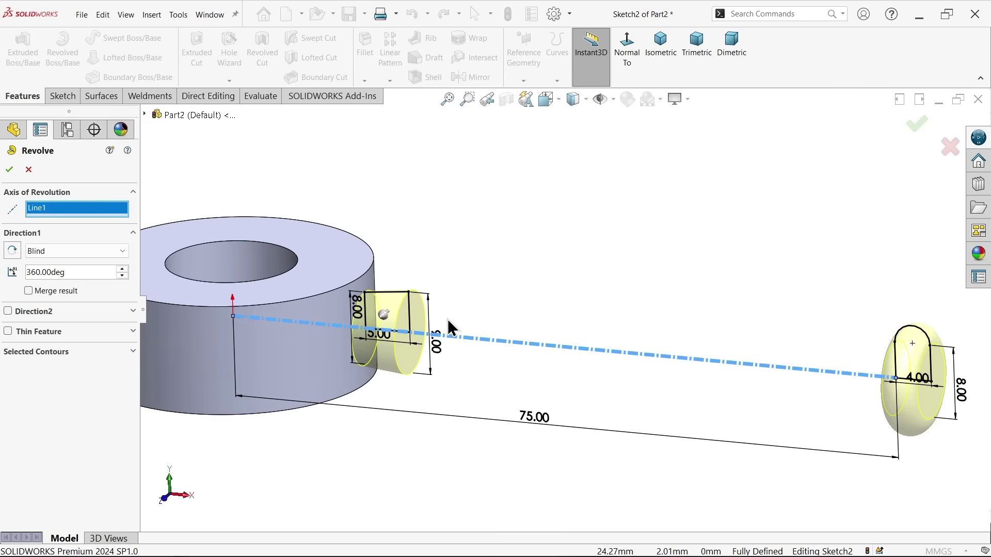
{"action": "left_click", "coordinate": [9, 171]}
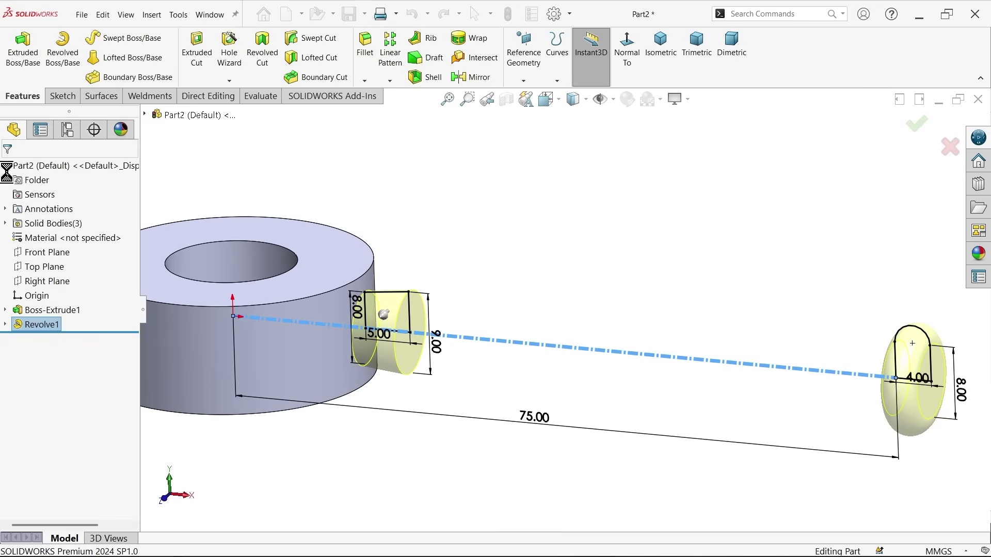
Fillet the ring's outer face and inner hole face with a 4 mm radius.
{"action": "left_click", "coordinate": [5, 223]}
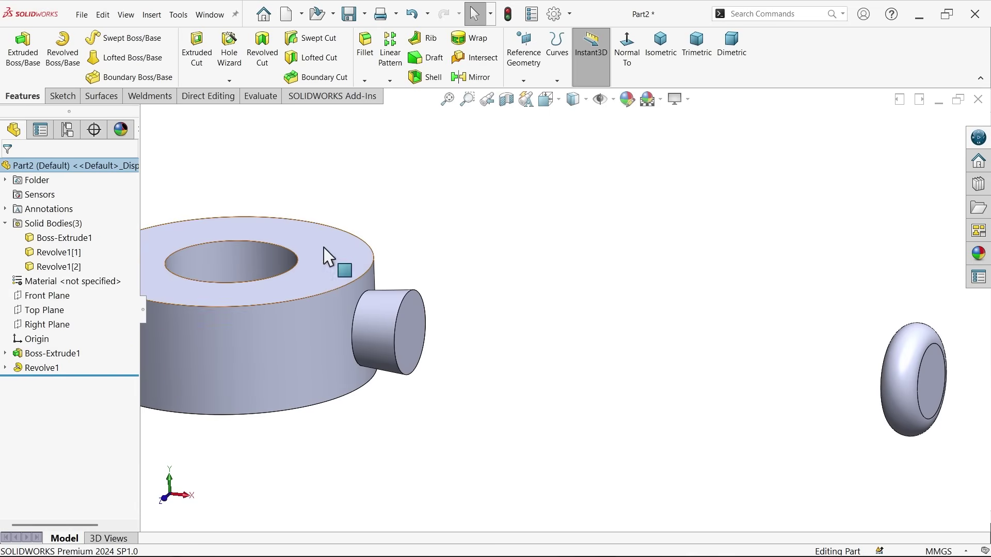
{"action": "left_click", "coordinate": [365, 47]}
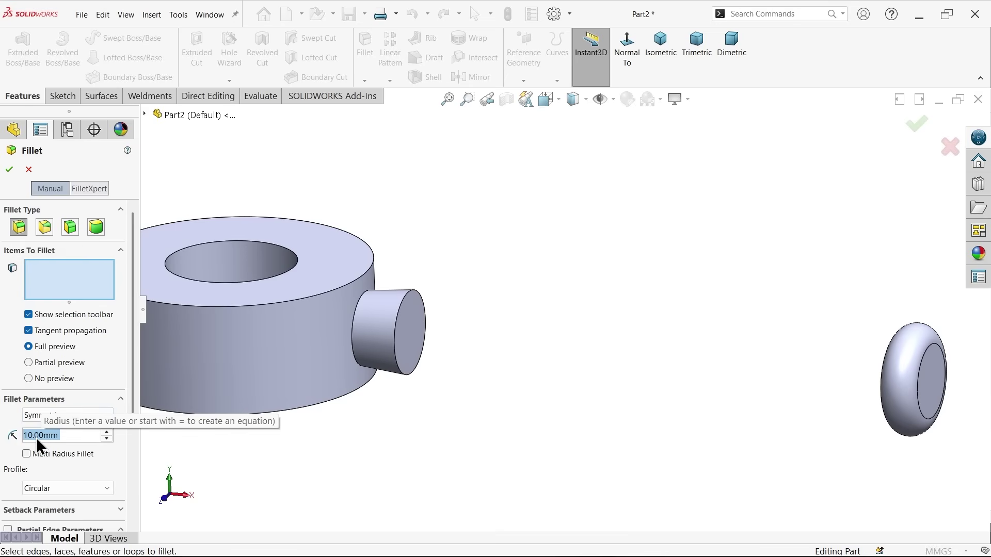
{"action": "type", "text": "4"}
{"action": "key", "text": "Return"}
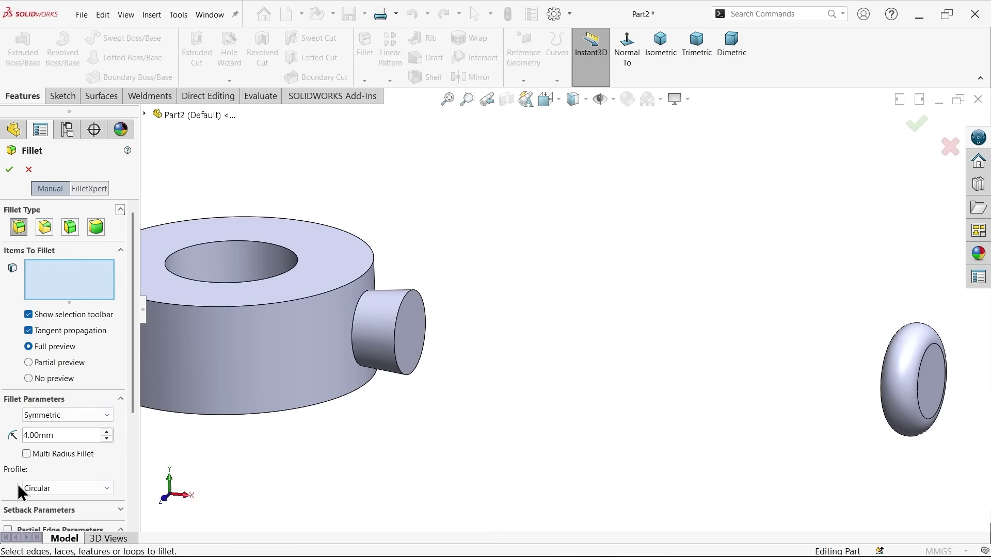
{"action": "left_click", "coordinate": [272, 345]}
{"action": "left_click", "coordinate": [248, 270]}
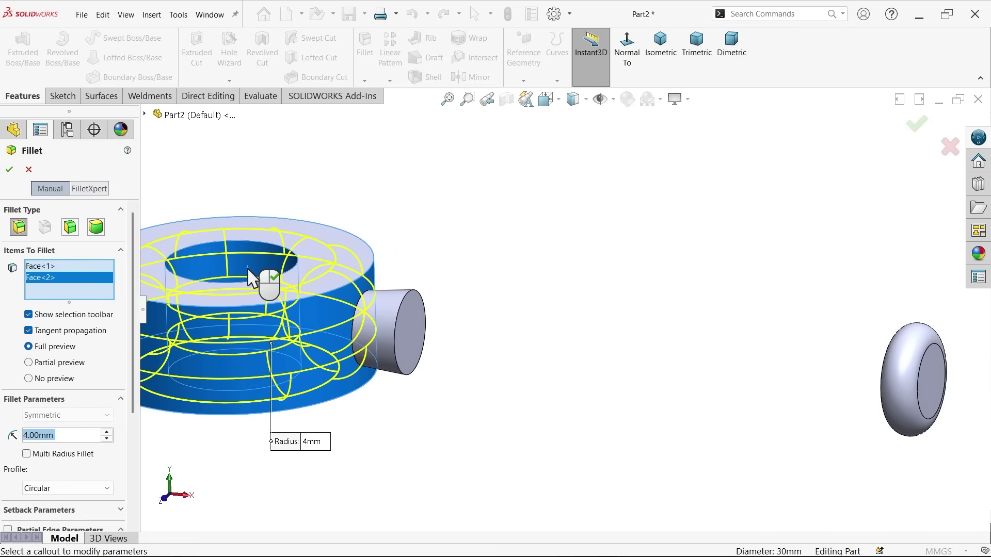
{"action": "left_click", "coordinate": [9, 170]}
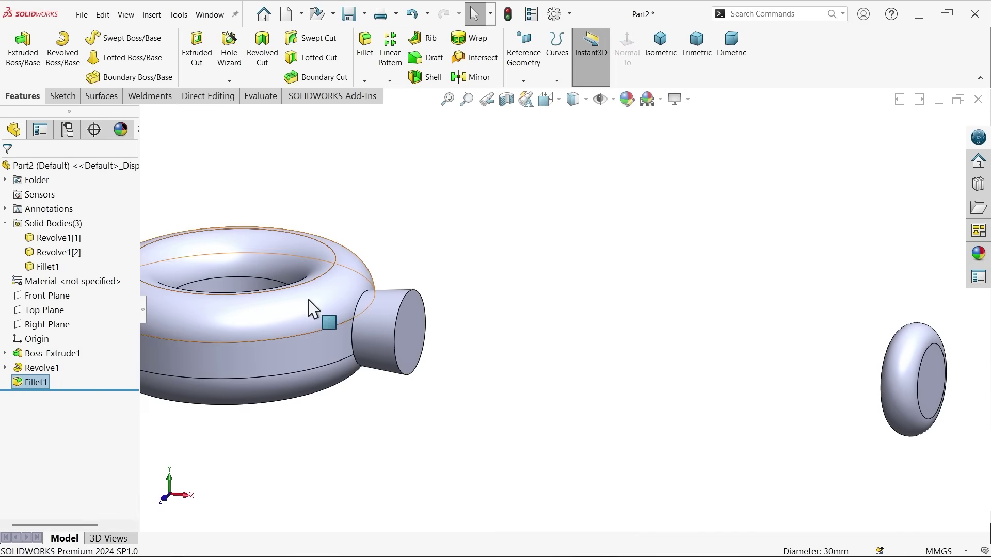
{"action": "mouse_move", "coordinate": [310, 309]}
{"action": "middle_mouse_down"}
{"action": "mouse_move", "coordinate": [420, 254]}
{"action": "mouse_move", "coordinate": [443, 227]}
{"action": "middle_mouse_up"}
Switch to the reference drawing in Photos to read the handle groove dimensions.
{"action": "key", "text": "alt+Tab"}
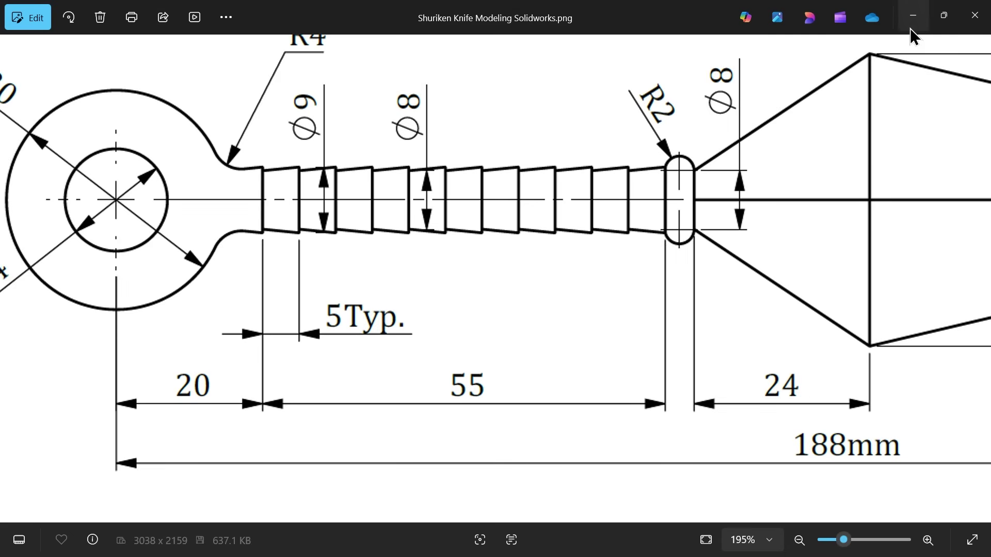
Linear-pattern the Revolve1[2] handle segment body along its face direction, 12 instances at 5 mm spacing.
{"action": "left_click", "coordinate": [924, 16]}
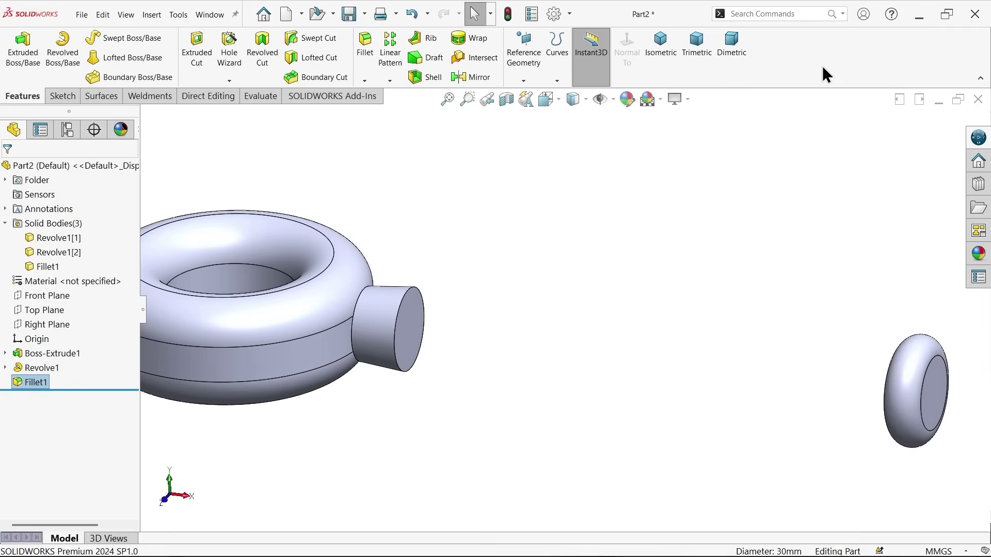
{"action": "left_click", "coordinate": [387, 60]}
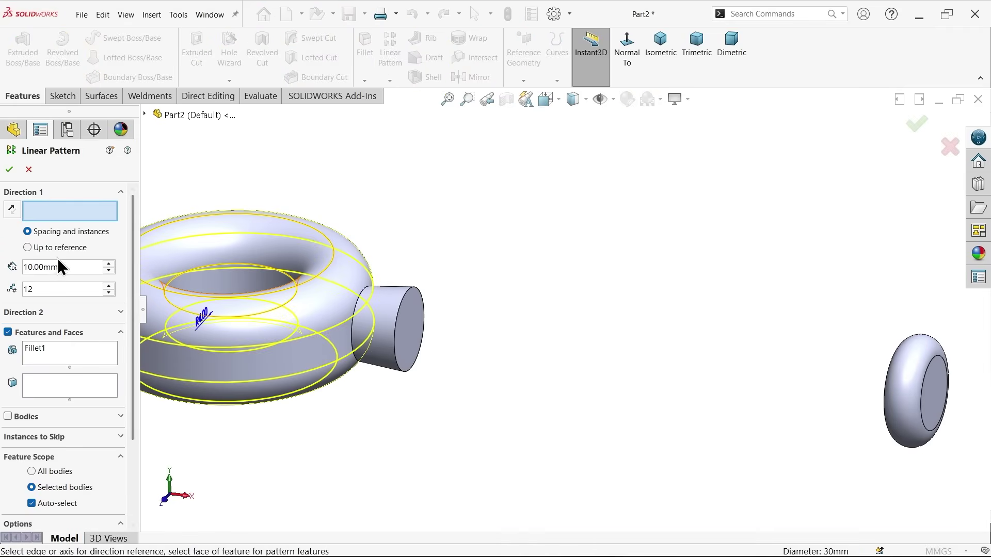
{"action": "left_click", "coordinate": [8, 417]}
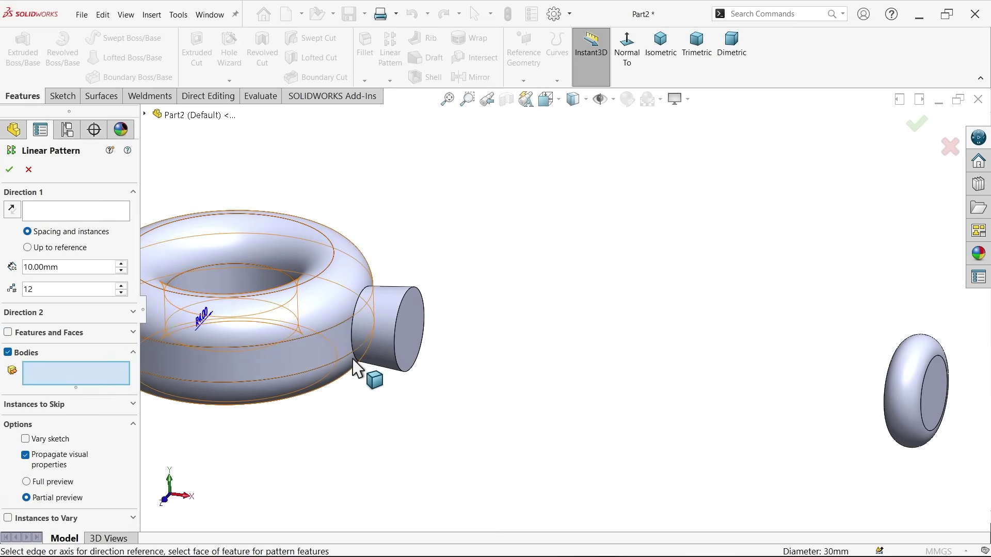
{"action": "left_click", "coordinate": [381, 342]}
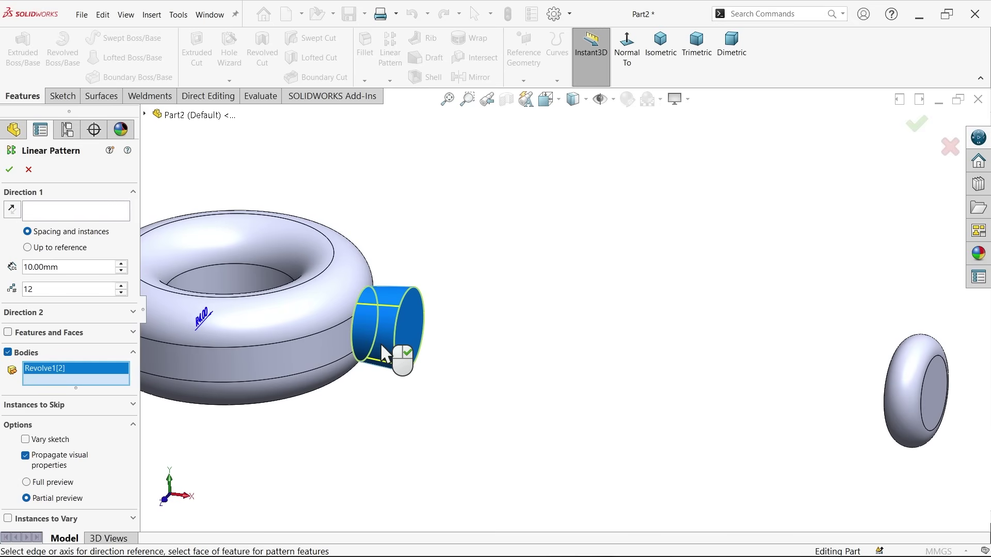
{"action": "left_click", "coordinate": [57, 210]}
{"action": "left_click", "coordinate": [404, 331]}
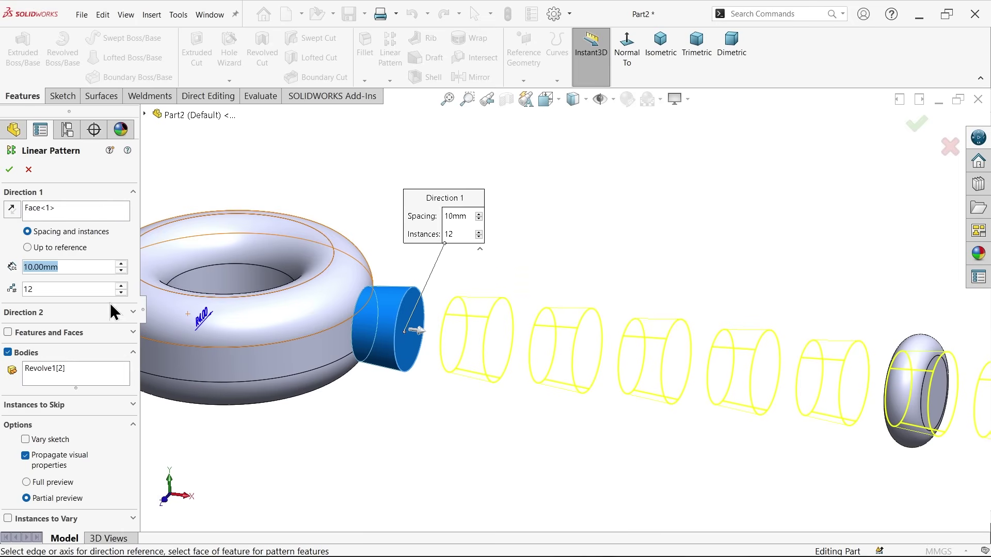
{"action": "type", "text": "5"}
{"action": "key", "text": "Return"}
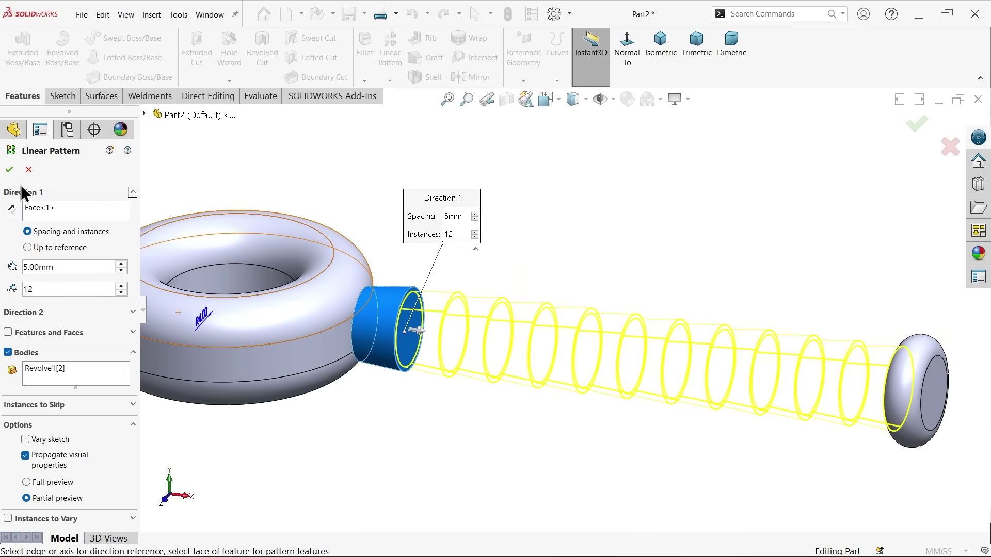
{"action": "left_click", "coordinate": [10, 170]}
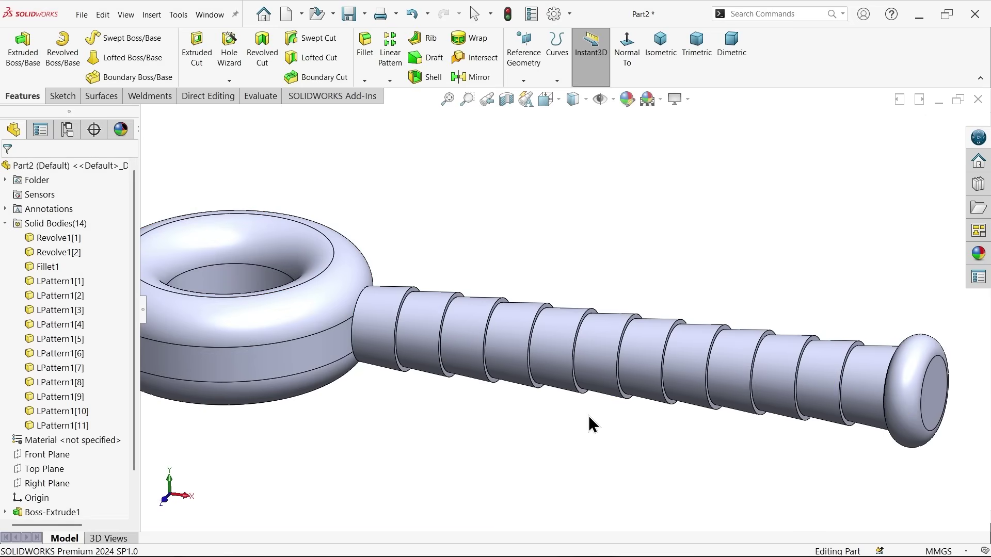
Orbit and zoom along the handle to inspect gaps at the ring and end knob, then show Evaluate tools.
{"action": "mouse_move", "coordinate": [588, 416]}
{"action": "middle_mouse_down"}
{"action": "mouse_move", "coordinate": [626, 425]}
{"action": "mouse_move", "coordinate": [571, 411]}
{"action": "middle_mouse_up"}
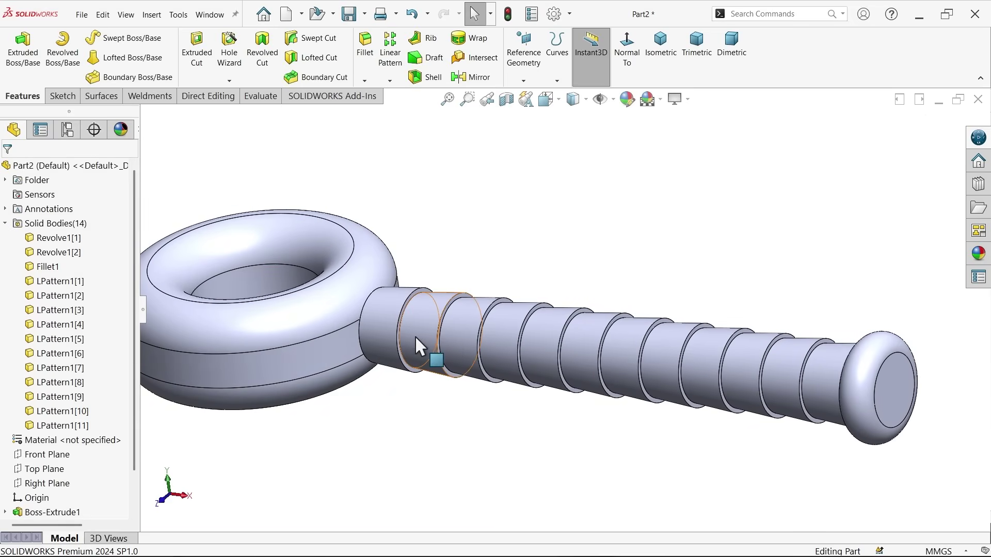
{"action": "scroll", "coordinate": [436, 333], "scroll_direction": "down", "scroll_amount": 8}
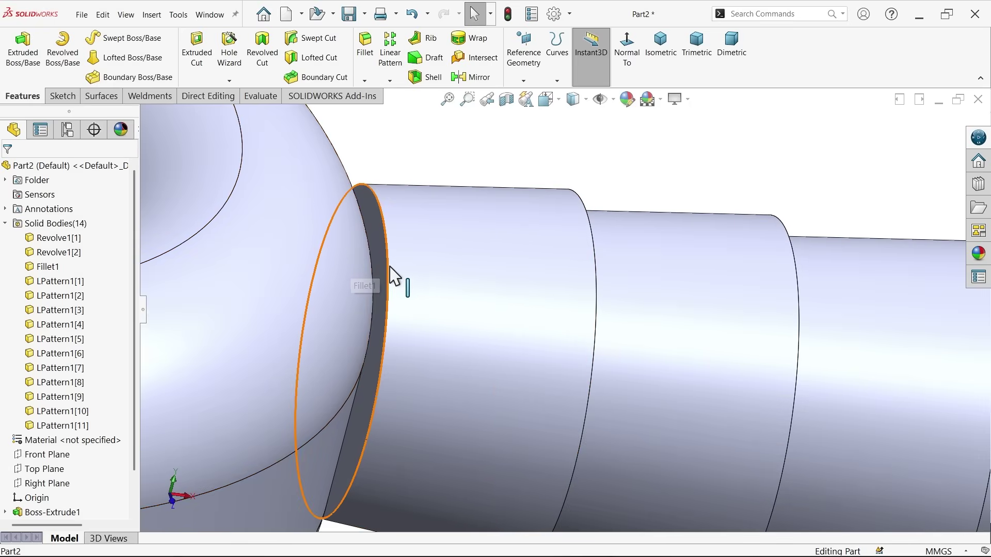
{"action": "scroll", "coordinate": [392, 276], "scroll_direction": "up", "scroll_amount": 10}
{"action": "scroll", "coordinate": [713, 340], "scroll_direction": "down", "scroll_amount": 6}
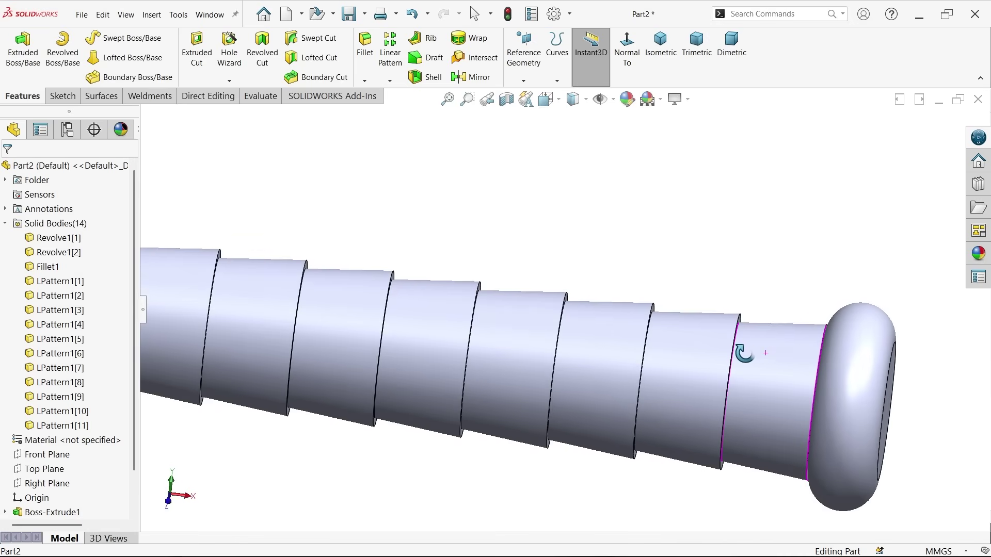
{"action": "scroll", "coordinate": [837, 458], "scroll_direction": "down", "scroll_amount": 5}
{"action": "scroll", "coordinate": [529, 439], "scroll_direction": "down", "scroll_amount": 5}
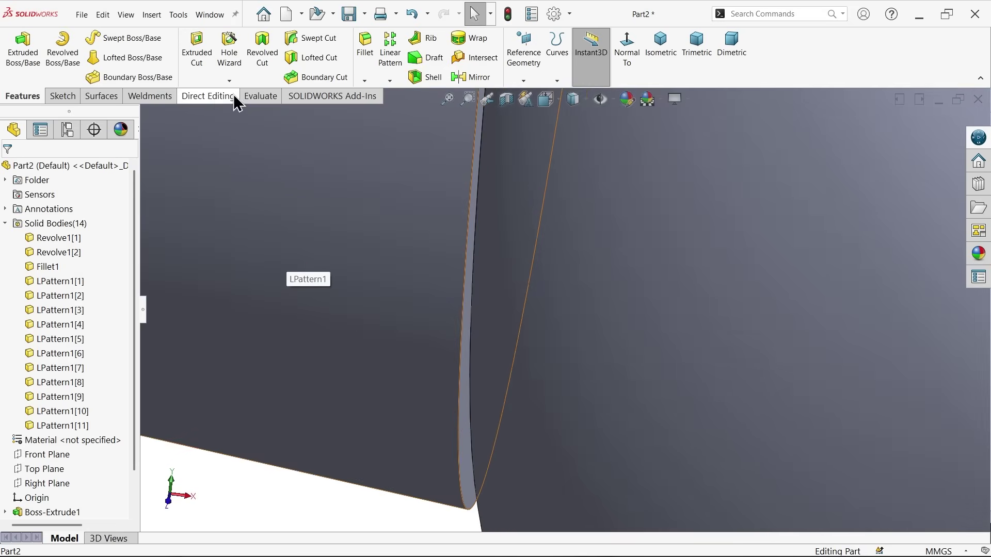
{"action": "left_click", "coordinate": [256, 99]}
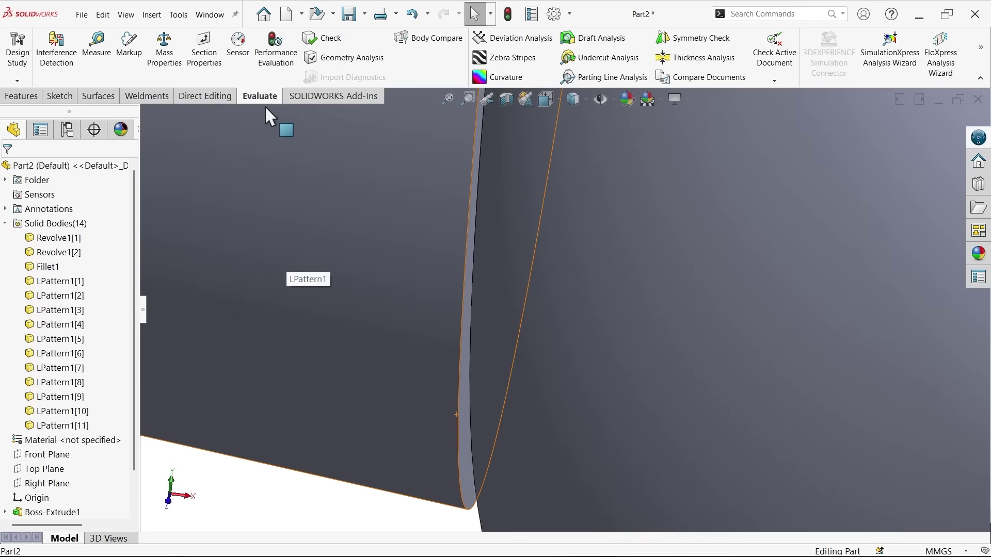
Start a Move Face offset, clear the preselected LPattern1 and set the offset to 2 mm.
{"action": "left_click", "coordinate": [230, 99]}
{"action": "left_click", "coordinate": [16, 52]}
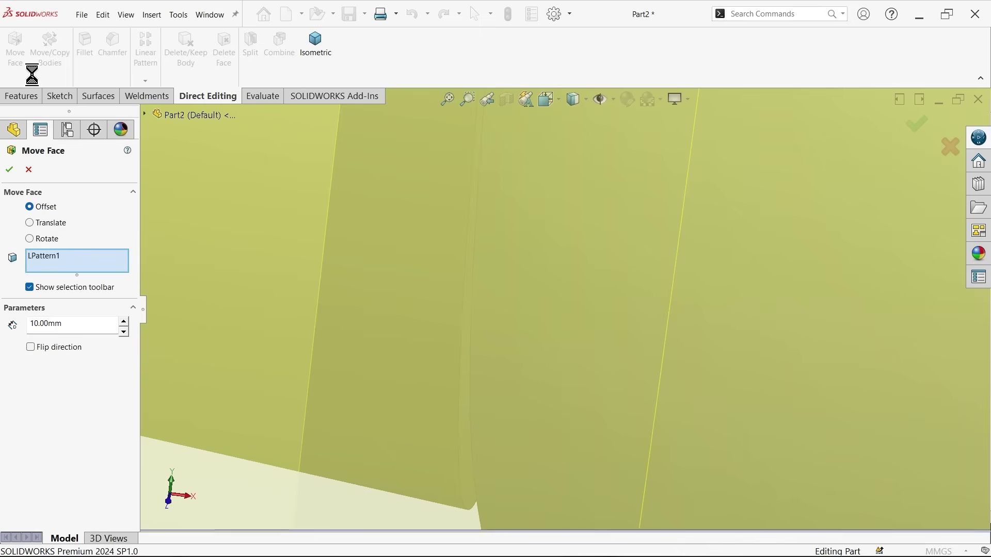
{"action": "scroll", "coordinate": [407, 302], "scroll_direction": "up", "scroll_amount": 10}
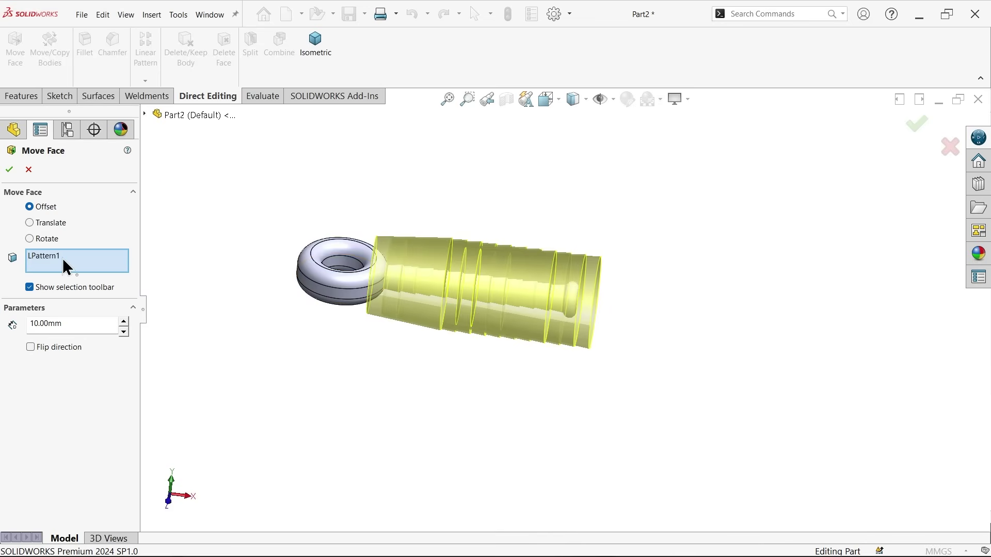
{"action": "right_click", "coordinate": [68, 264]}
{"action": "left_click", "coordinate": [94, 268]}
{"action": "scroll", "coordinate": [433, 302], "scroll_direction": "down", "scroll_amount": 5}
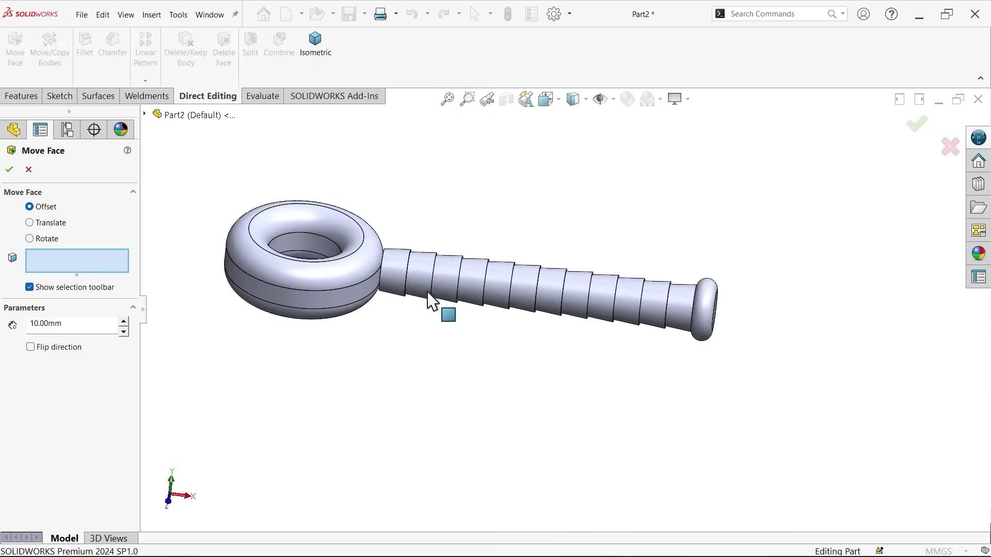
{"action": "scroll", "coordinate": [432, 302], "scroll_direction": "down", "scroll_amount": 5}
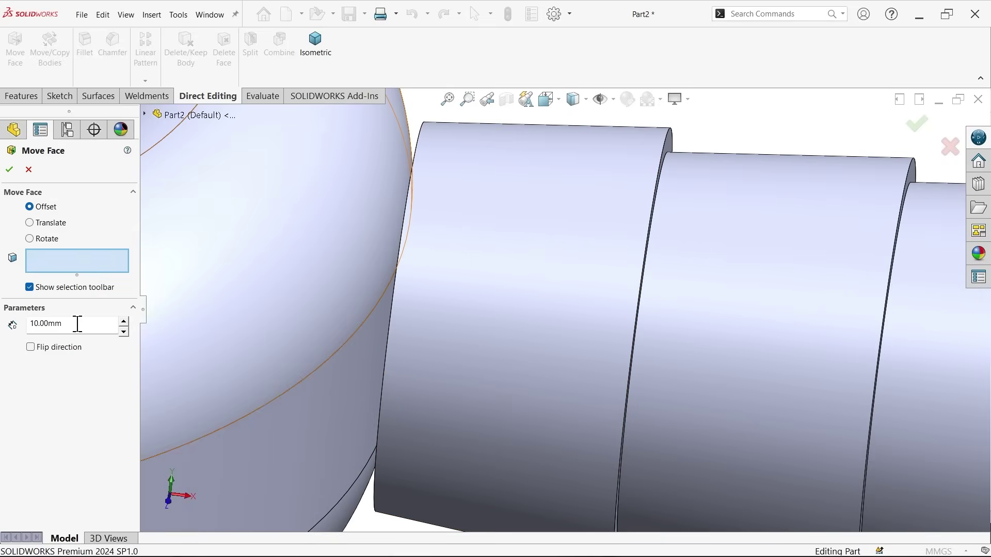
{"action": "type", "text": "2"}
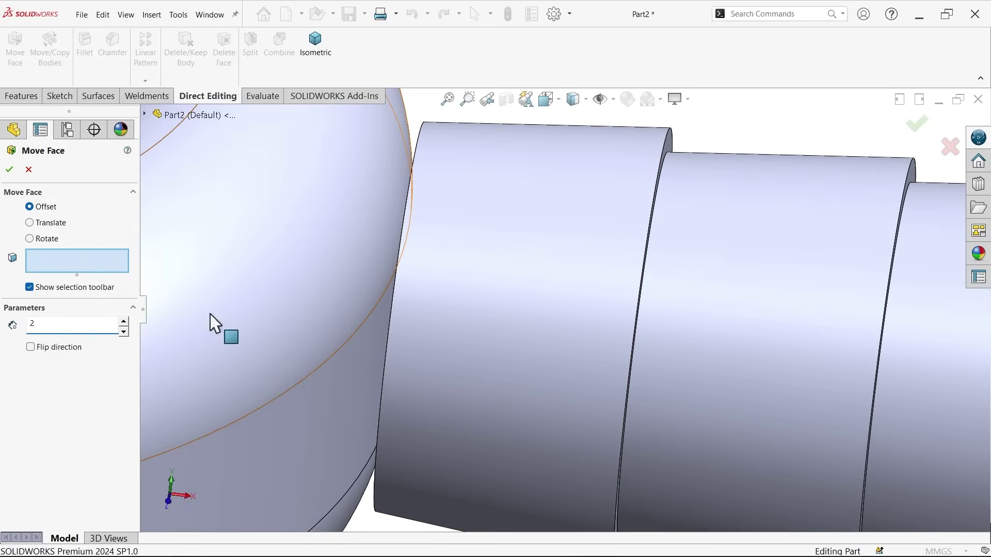
Select the handle end faces at the ring and beside the end knob and apply the 2 mm offset.
{"action": "middle_click_drag", "start_coordinate": [433, 237], "coordinate": [441, 235]}
{"action": "left_click", "coordinate": [389, 190]}
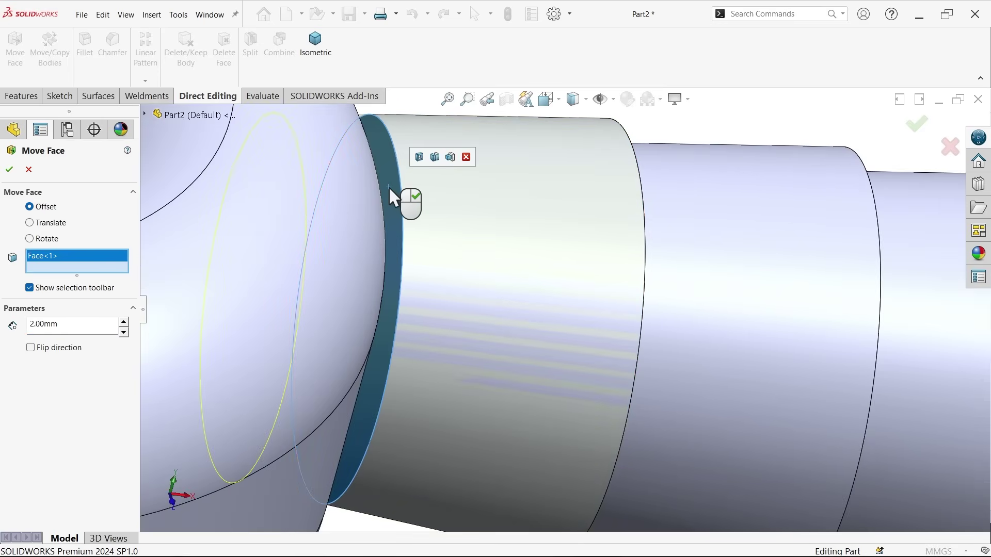
{"action": "scroll", "coordinate": [381, 237], "scroll_direction": "up", "scroll_amount": 5}
{"action": "middle_click_drag", "start_coordinate": [460, 308], "coordinate": [531, 297]}
{"action": "scroll", "coordinate": [530, 296], "scroll_direction": "down", "scroll_amount": 3}
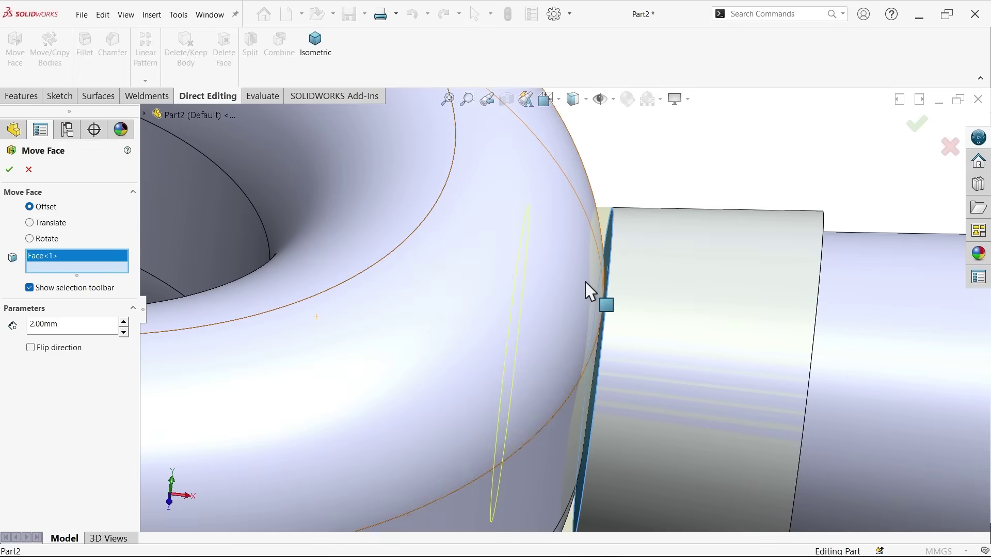
{"action": "scroll", "coordinate": [590, 288], "scroll_direction": "up", "scroll_amount": 5}
{"action": "scroll", "coordinate": [727, 322], "scroll_direction": "down", "scroll_amount": 6}
{"action": "scroll", "coordinate": [610, 453], "scroll_direction": "down", "scroll_amount": 1}
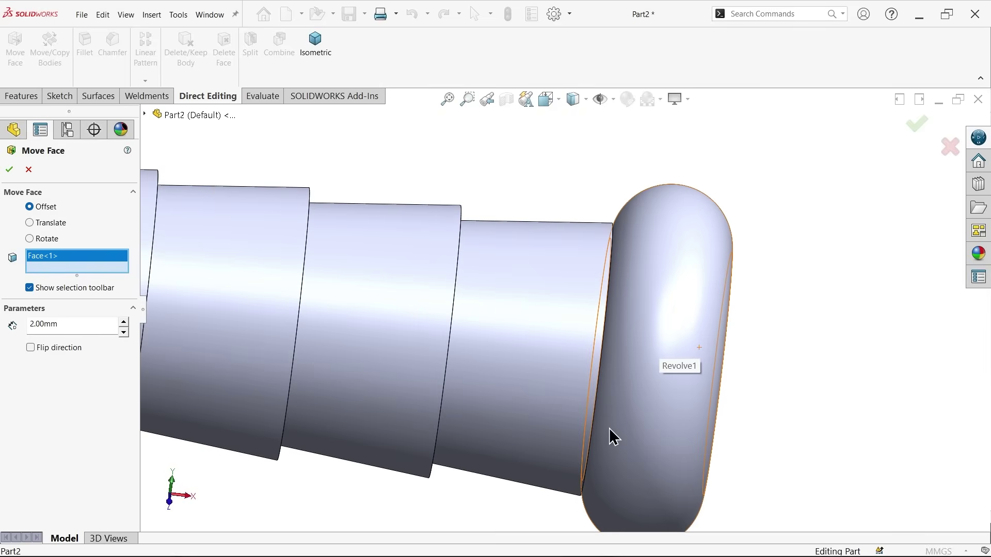
{"action": "scroll", "coordinate": [530, 486], "scroll_direction": "down", "scroll_amount": 6}
{"action": "scroll", "coordinate": [519, 482], "scroll_direction": "down", "scroll_amount": 2}
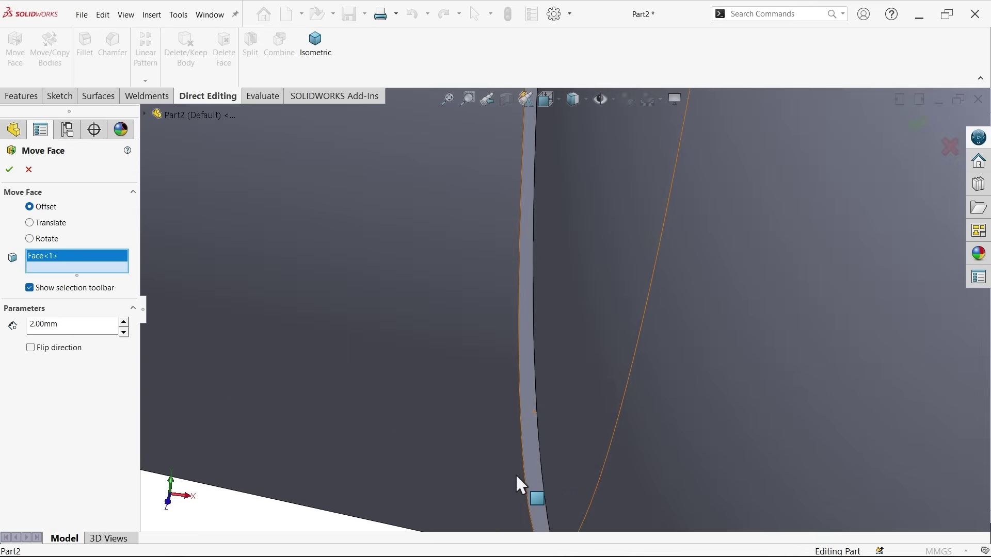
{"action": "left_click", "coordinate": [527, 452]}
{"action": "scroll", "coordinate": [566, 413], "scroll_direction": "up", "scroll_amount": 6}
{"action": "scroll", "coordinate": [609, 227], "scroll_direction": "down", "scroll_amount": 2}
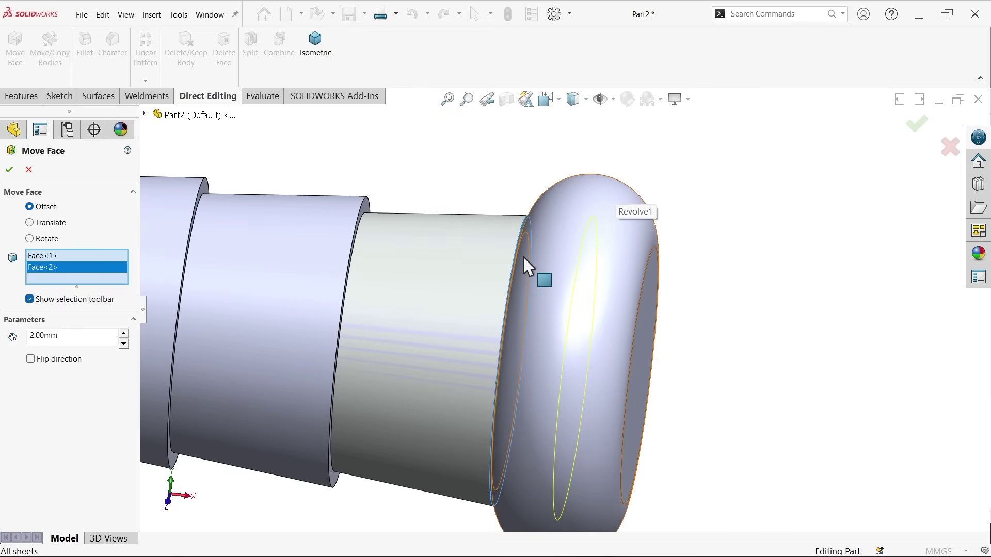
{"action": "mouse_move", "coordinate": [693, 288]}
{"action": "middle_mouse_down"}
{"action": "mouse_move", "coordinate": [704, 279]}
{"action": "mouse_move", "coordinate": [702, 287]}
{"action": "middle_mouse_up"}
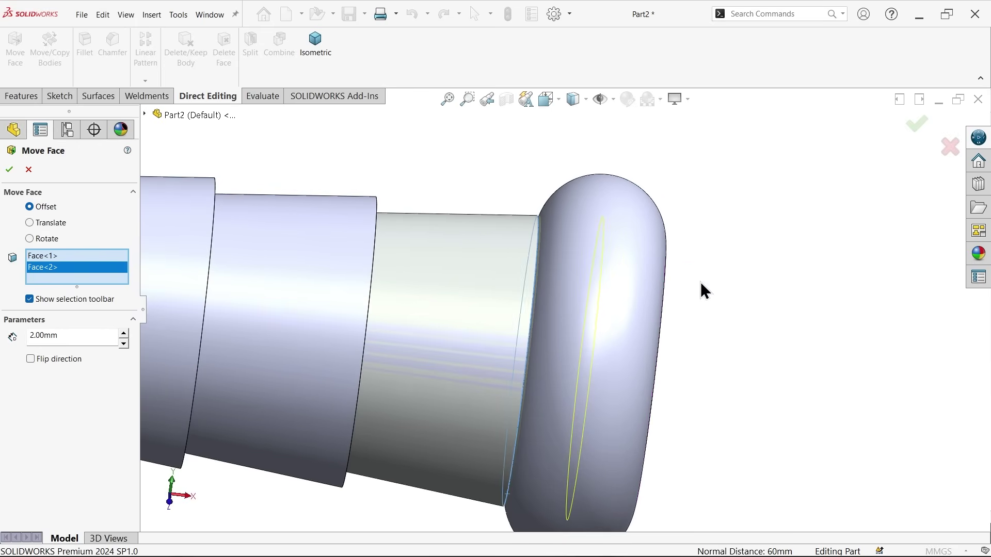
{"action": "left_click", "coordinate": [10, 169]}
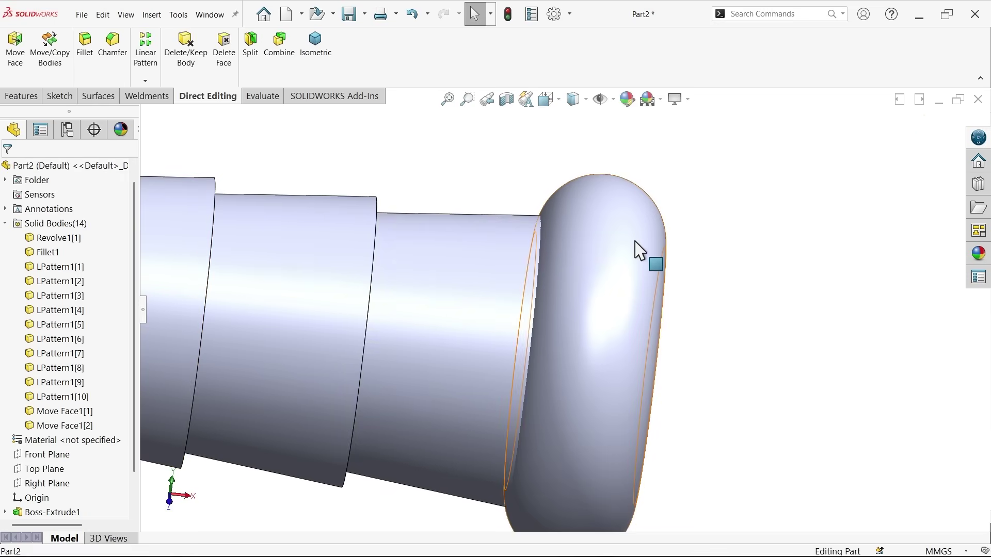
{"action": "left_click", "coordinate": [652, 253]}
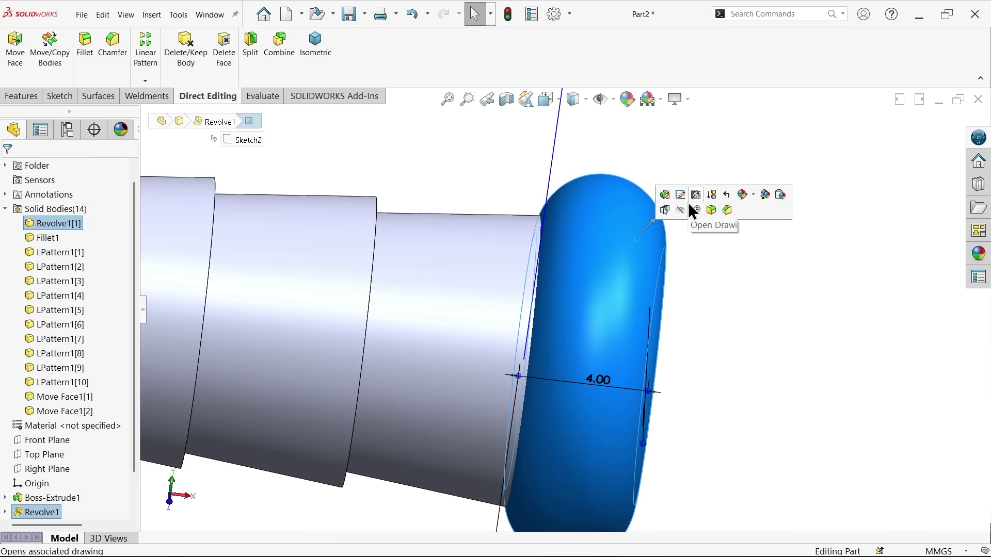
{"action": "left_click", "coordinate": [680, 213]}
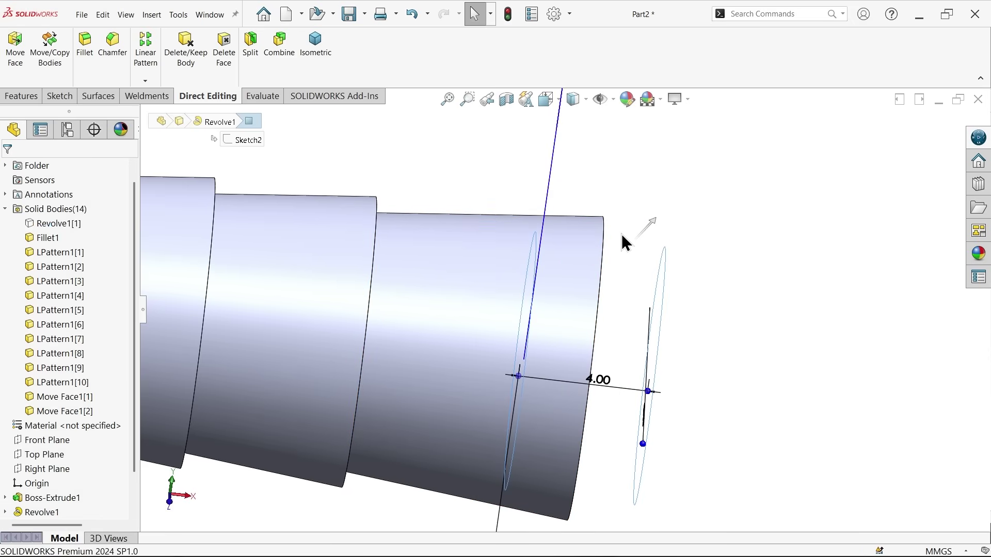
{"action": "right_click", "coordinate": [58, 223]}
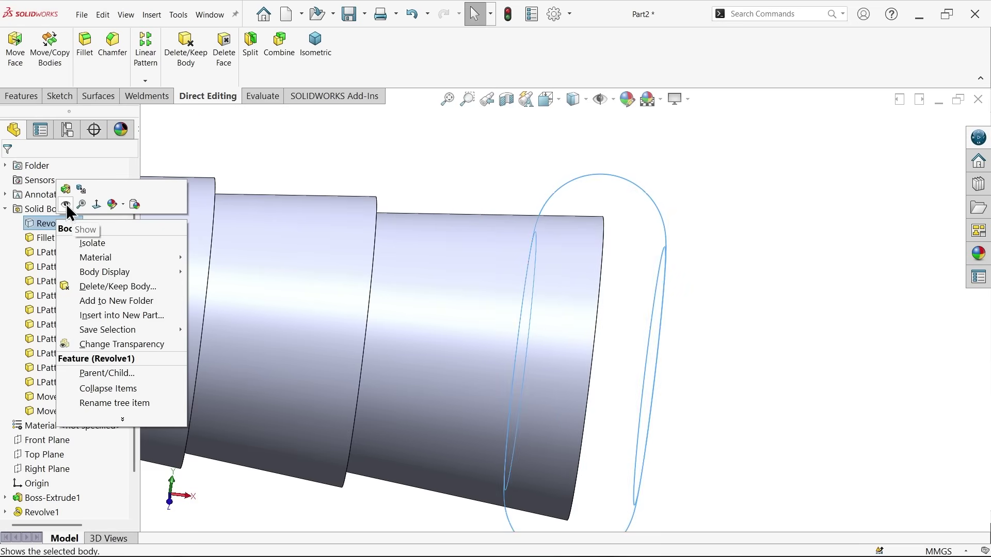
{"action": "left_click", "coordinate": [66, 204]}
{"action": "left_click", "coordinate": [419, 166]}
{"action": "scroll", "coordinate": [587, 205], "scroll_direction": "up", "scroll_amount": 8}
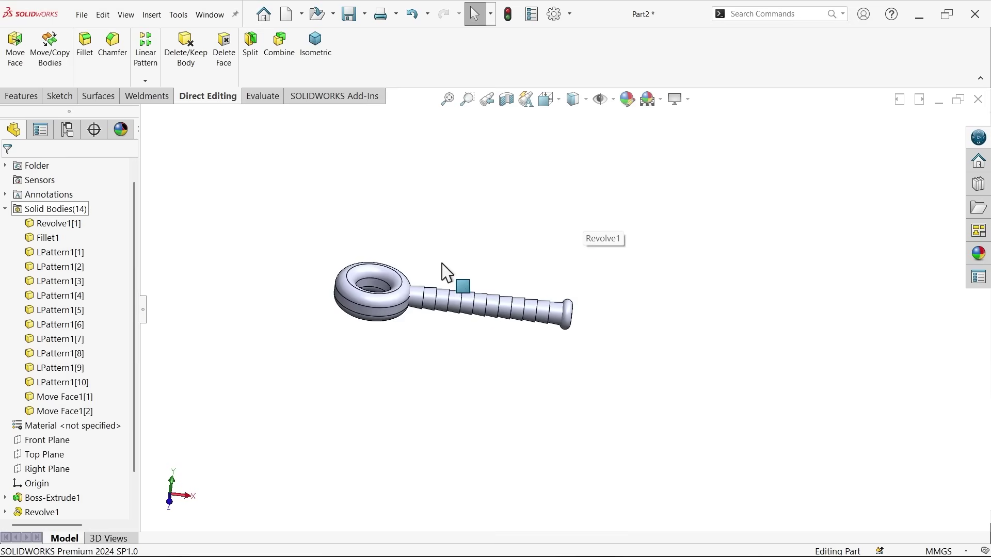
{"action": "scroll", "coordinate": [532, 294], "scroll_direction": "down", "scroll_amount": 2}
{"action": "middle_click_drag", "start_coordinate": [532, 295], "coordinate": [480, 330]}
{"action": "scroll", "coordinate": [467, 370], "scroll_direction": "down", "scroll_amount": 5}
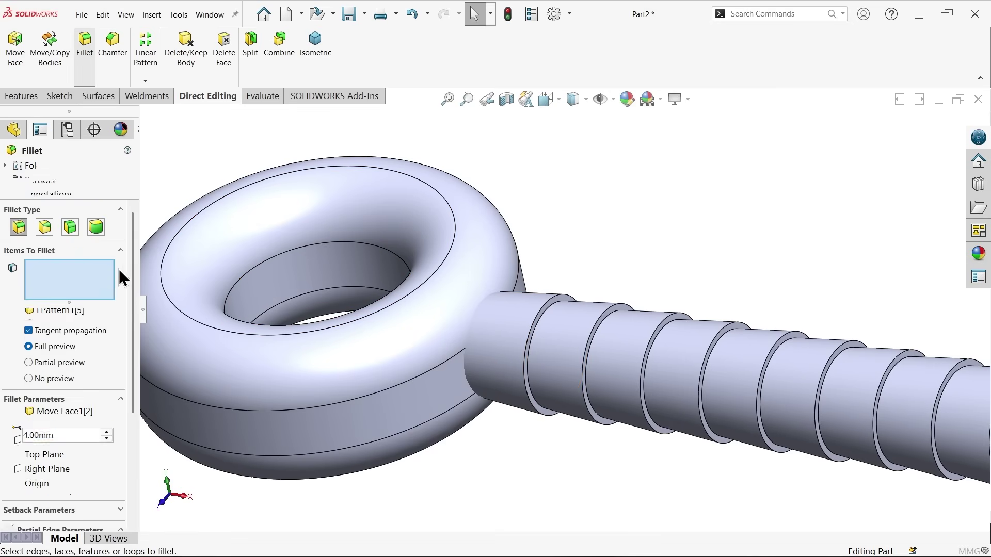
Try filleting the handle face next to the ring, cancel it, and start a Combine instead.
{"action": "scroll", "coordinate": [464, 349], "scroll_direction": "down", "scroll_amount": 3}
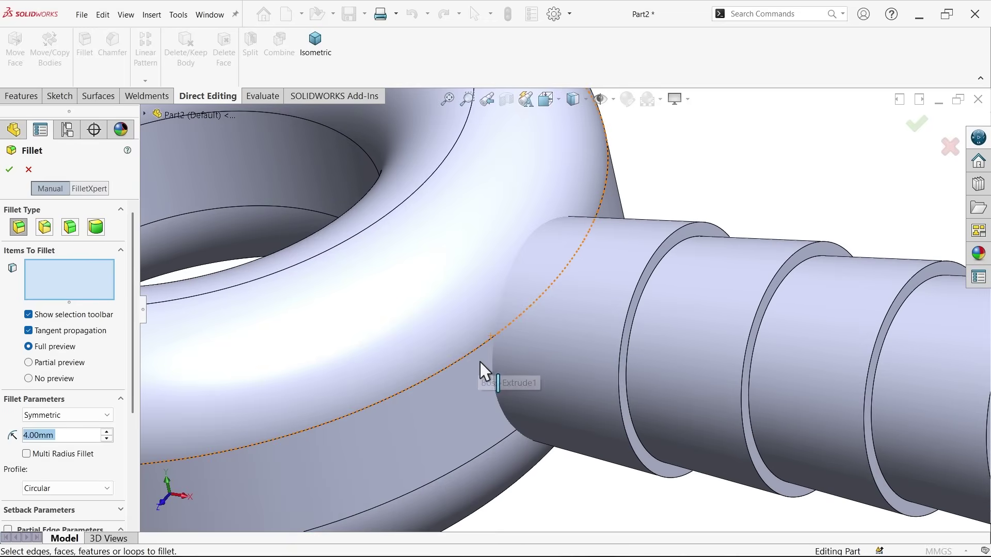
{"action": "left_click", "coordinate": [510, 364]}
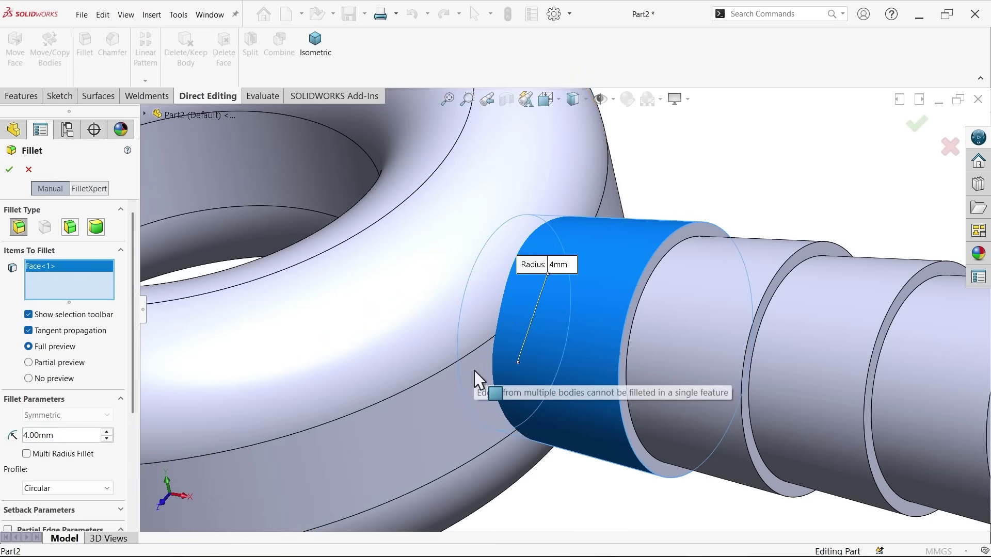
{"action": "left_click", "coordinate": [28, 170]}
{"action": "left_click", "coordinate": [280, 56]}
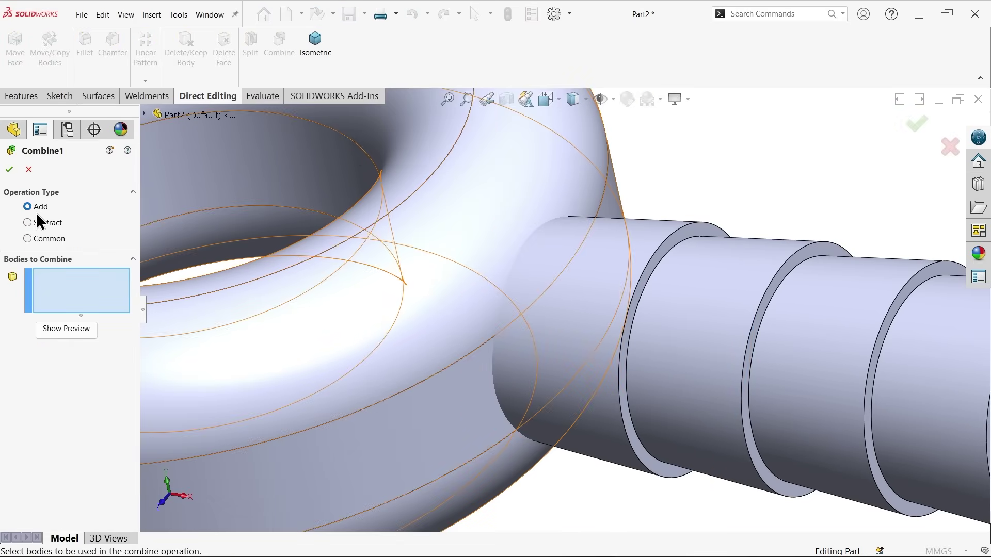
Add the ring body and the first handle pieces through LPattern1[4] to the Combine set.
{"action": "left_click", "coordinate": [145, 114]}
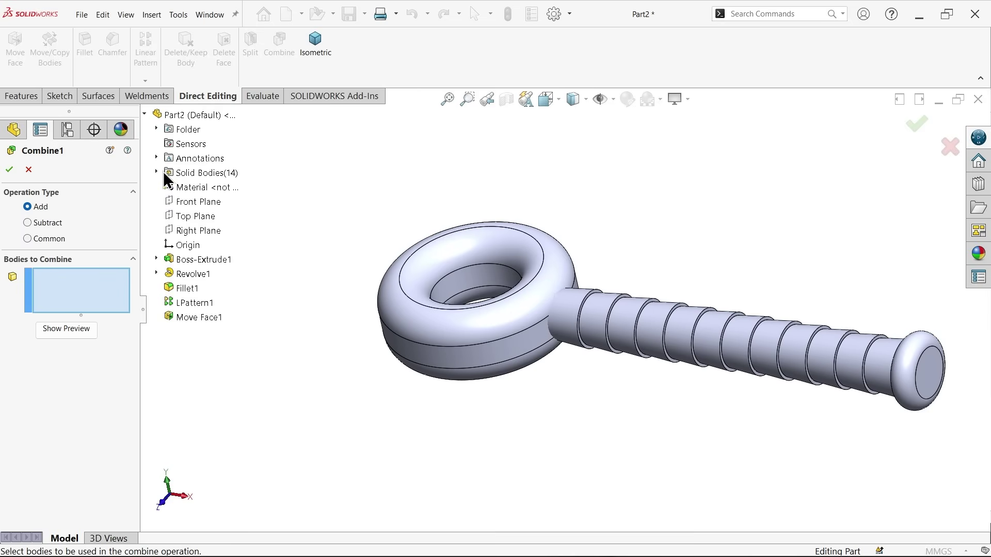
{"action": "left_click", "coordinate": [157, 173]}
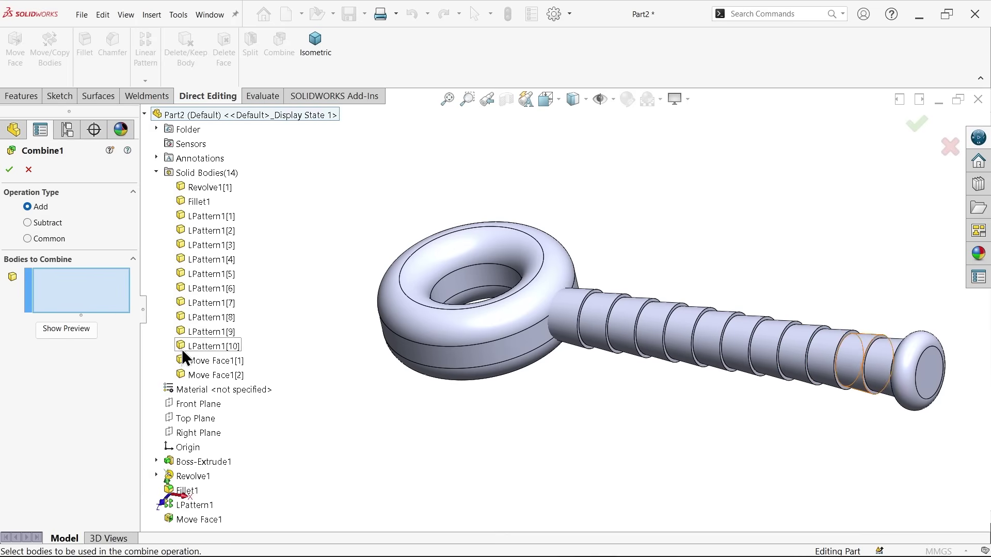
{"action": "left_click", "coordinate": [498, 337]}
{"action": "scroll", "coordinate": [573, 343], "scroll_direction": "down", "scroll_amount": 5}
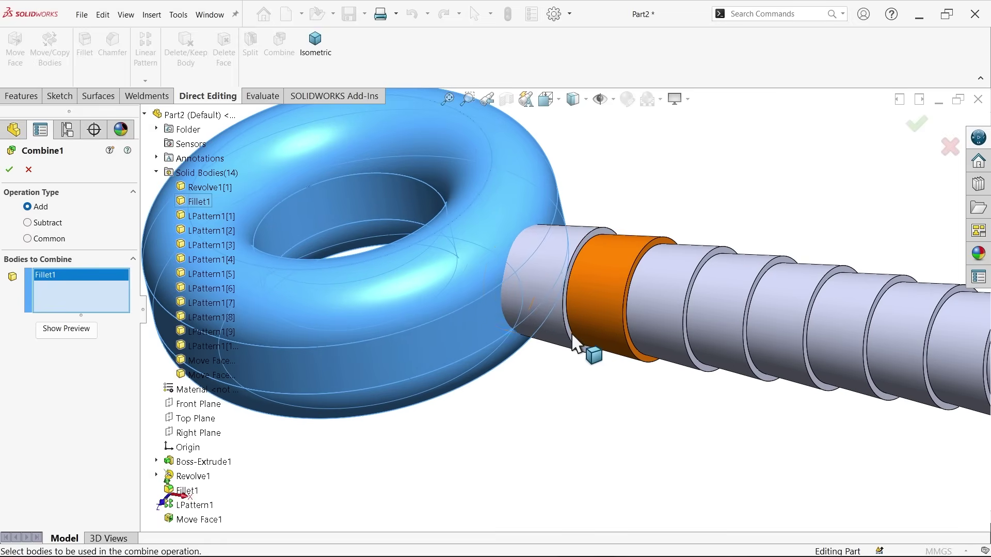
{"action": "left_click", "coordinate": [547, 333]}
{"action": "left_click", "coordinate": [591, 321]}
{"action": "left_click", "coordinate": [660, 325]}
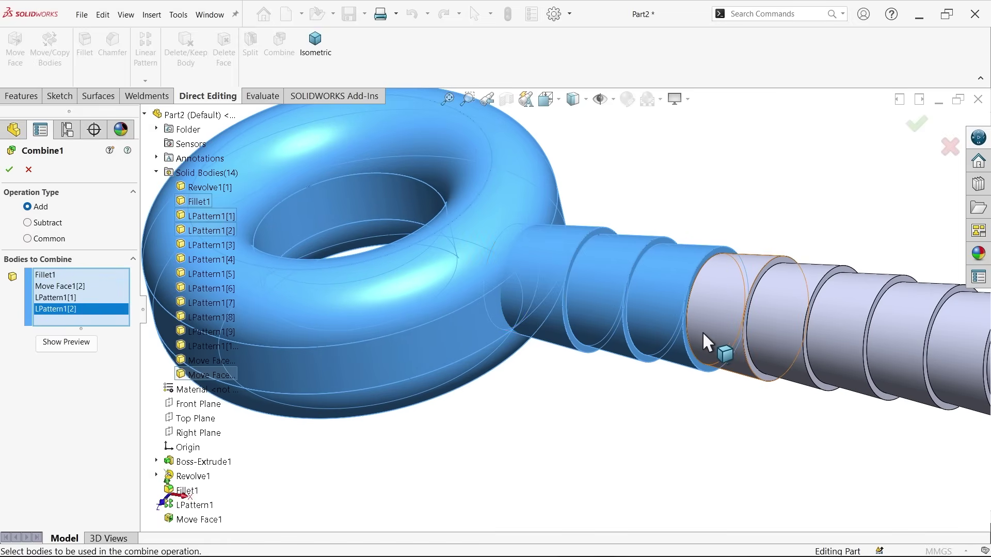
{"action": "left_click", "coordinate": [703, 332]}
{"action": "left_click", "coordinate": [732, 338]}
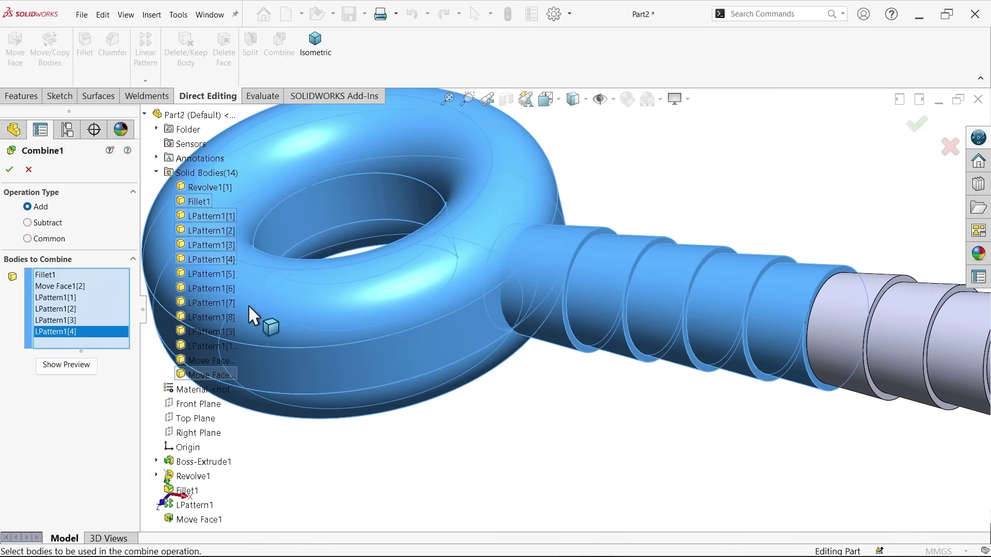
Add LPattern1[5]–[10], Move Face1[1] and the end cap body, then confirm the combine.
{"action": "scroll", "coordinate": [249, 305], "scroll_direction": "up", "scroll_amount": 5}
{"action": "left_click", "coordinate": [218, 274]}
{"action": "left_click", "coordinate": [213, 288]}
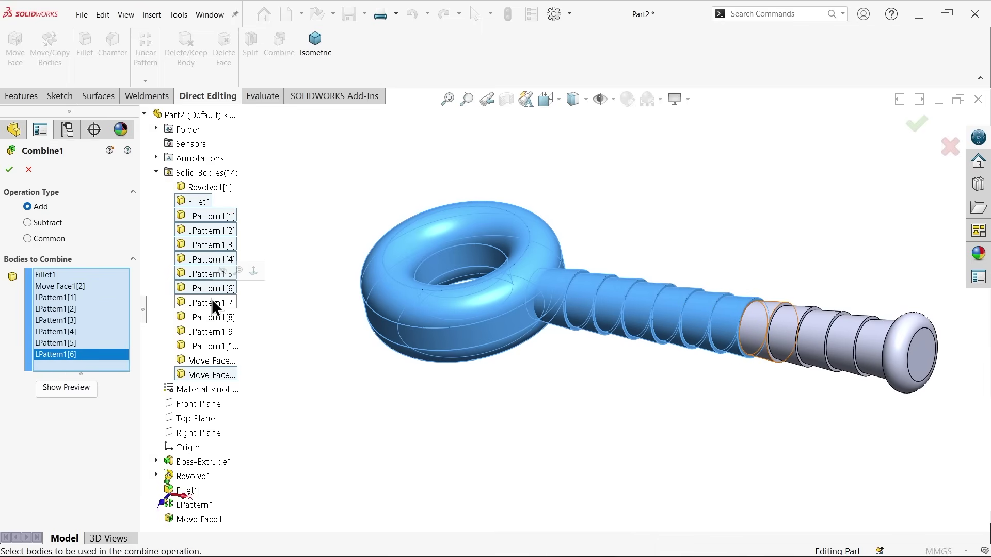
{"action": "left_click", "coordinate": [211, 303]}
{"action": "left_click", "coordinate": [207, 317]}
{"action": "left_click", "coordinate": [205, 331]}
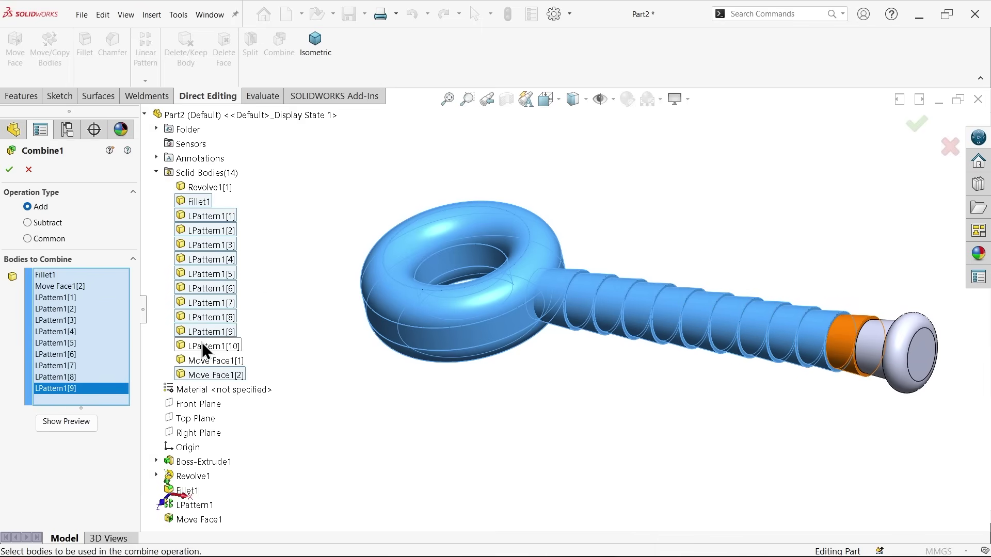
{"action": "left_click", "coordinate": [203, 346]}
{"action": "left_click", "coordinate": [203, 360]}
{"action": "left_click", "coordinate": [930, 361]}
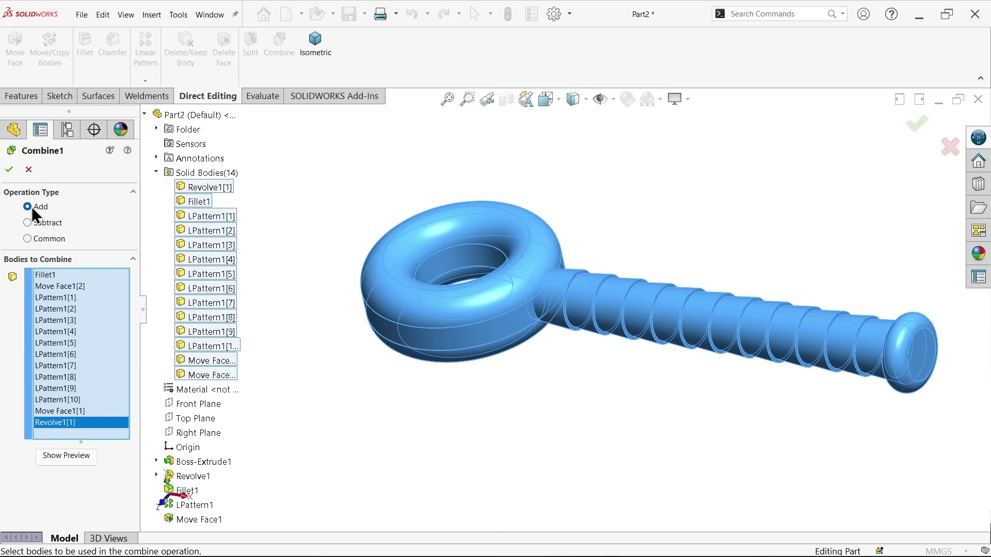
{"action": "left_click", "coordinate": [10, 173]}
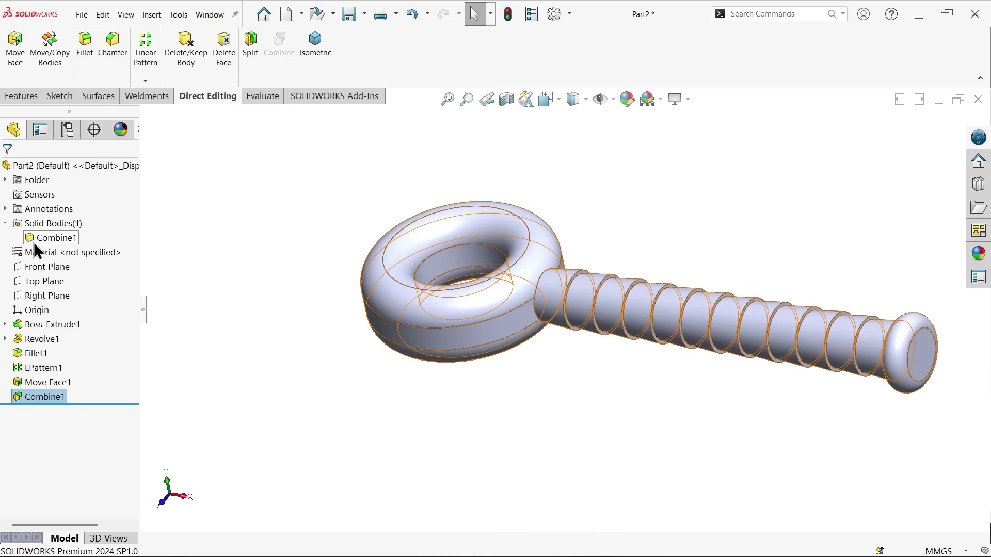
Check the single combined body in the Solid Bodies folder and clear the selection.
{"action": "left_click", "coordinate": [48, 239]}
{"action": "left_click", "coordinate": [243, 268]}
{"action": "scroll", "coordinate": [596, 420], "scroll_direction": "up", "scroll_amount": 2}
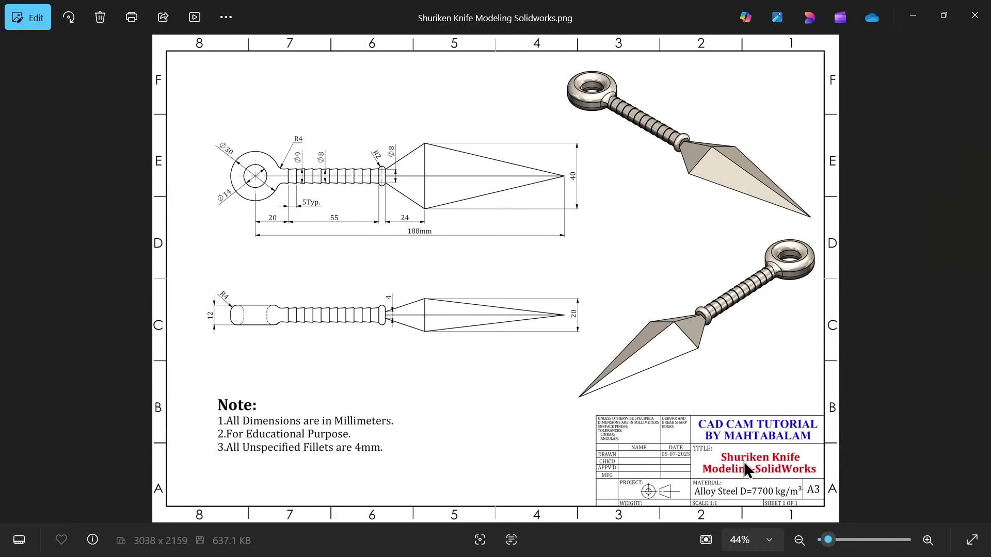
{"action": "scroll", "coordinate": [760, 464], "scroll_direction": "up", "scroll_amount": 2}
Return to the model and apply Alloy Steel to the part from the material editor.
{"action": "scroll", "coordinate": [781, 418], "scroll_direction": "down", "scroll_amount": 2}
{"action": "left_click", "coordinate": [913, 15]}
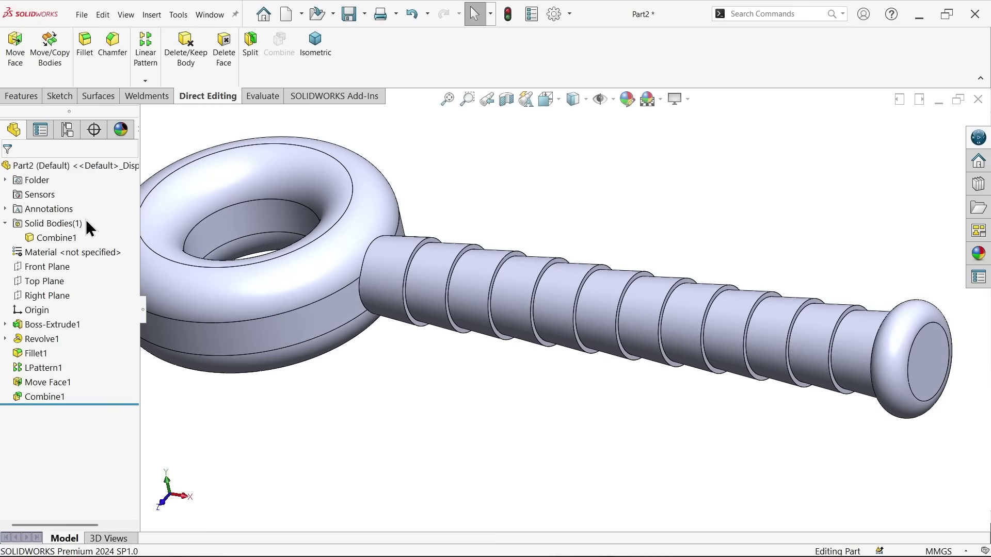
{"action": "left_click", "coordinate": [63, 222]}
{"action": "right_click", "coordinate": [63, 222]}
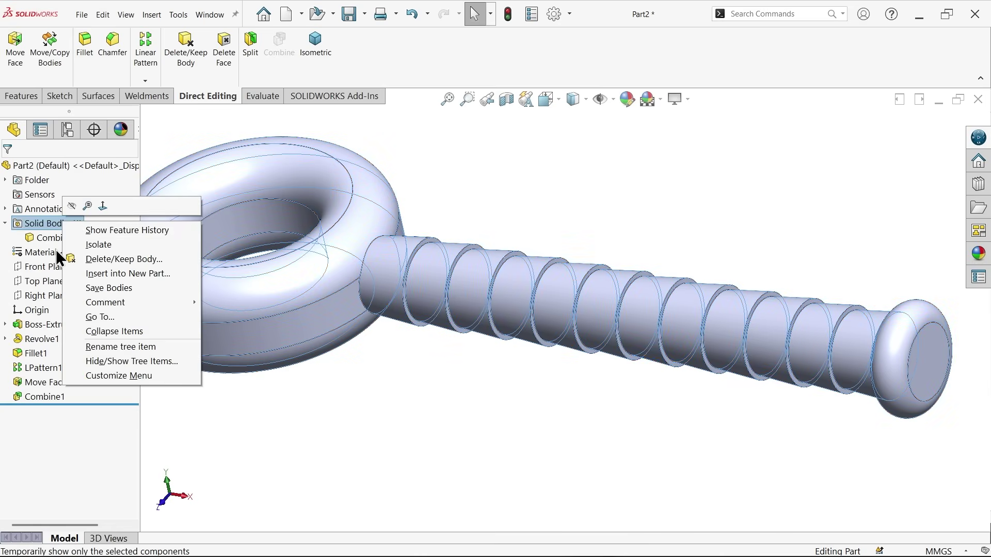
{"action": "right_click", "coordinate": [55, 252]}
{"action": "left_click", "coordinate": [110, 258]}
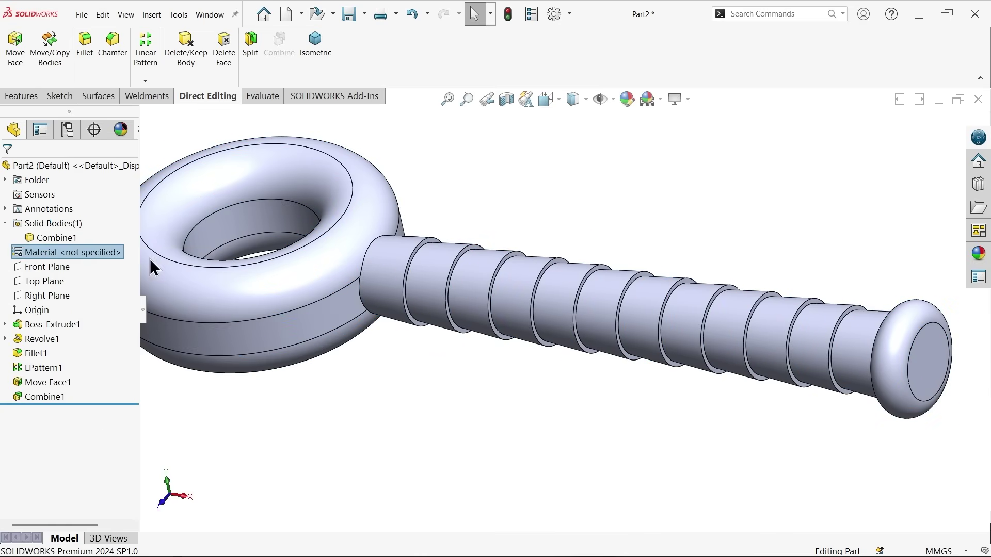
{"action": "left_click", "coordinate": [303, 424]}
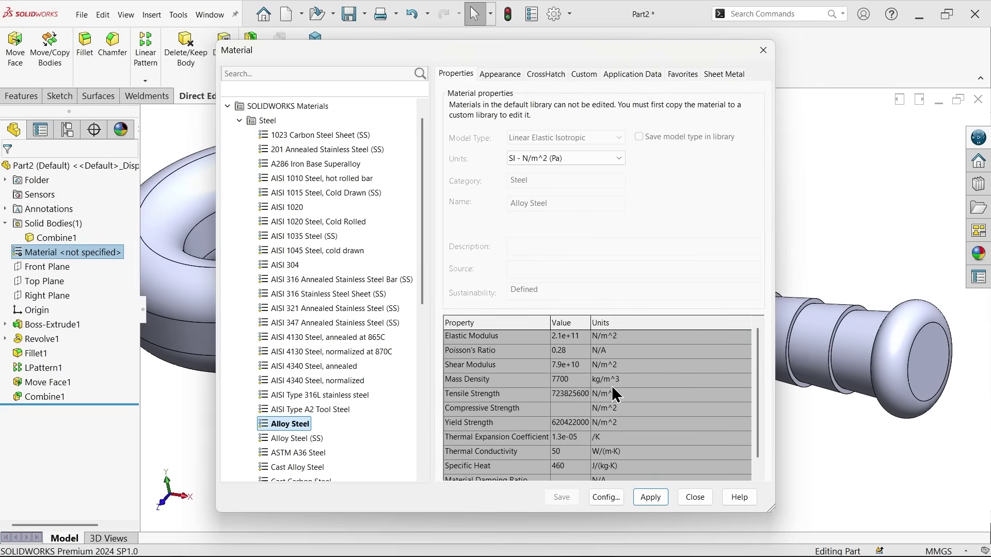
{"action": "left_click", "coordinate": [650, 497]}
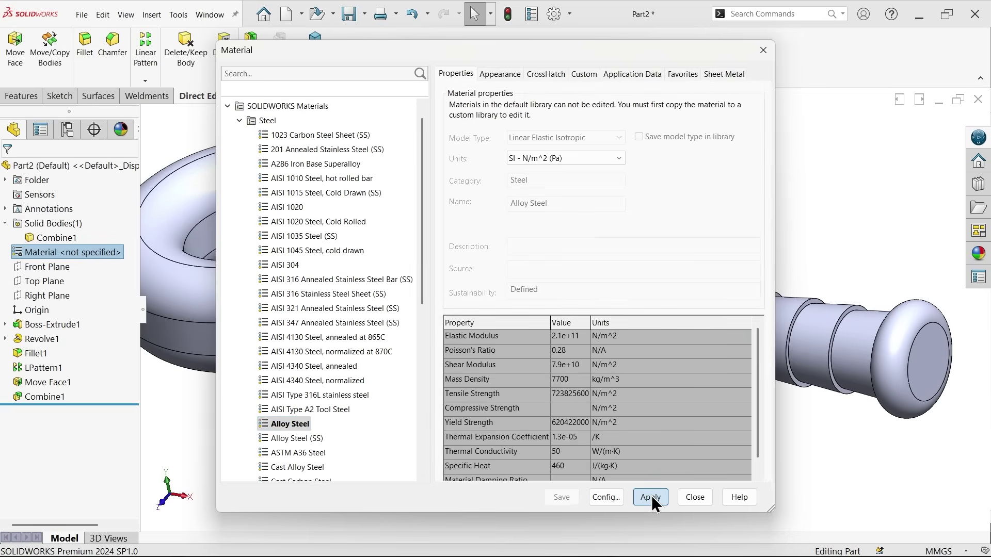
{"action": "left_click", "coordinate": [694, 497]}
Turn on RealView Graphics for realistic metallic rendering.
{"action": "left_click", "coordinate": [683, 99]}
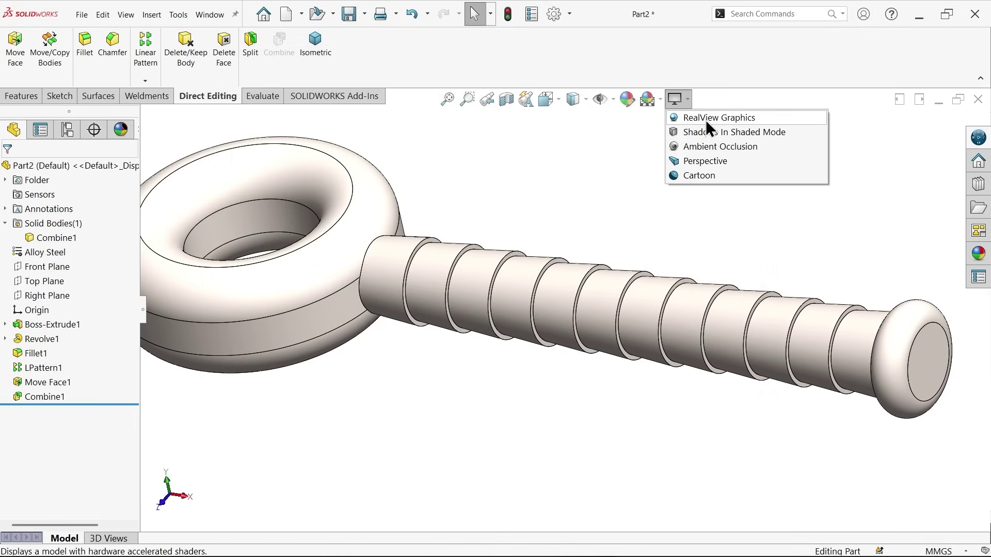
{"action": "left_click", "coordinate": [705, 119]}
{"action": "scroll", "coordinate": [520, 237], "scroll_direction": "up", "scroll_amount": 3}
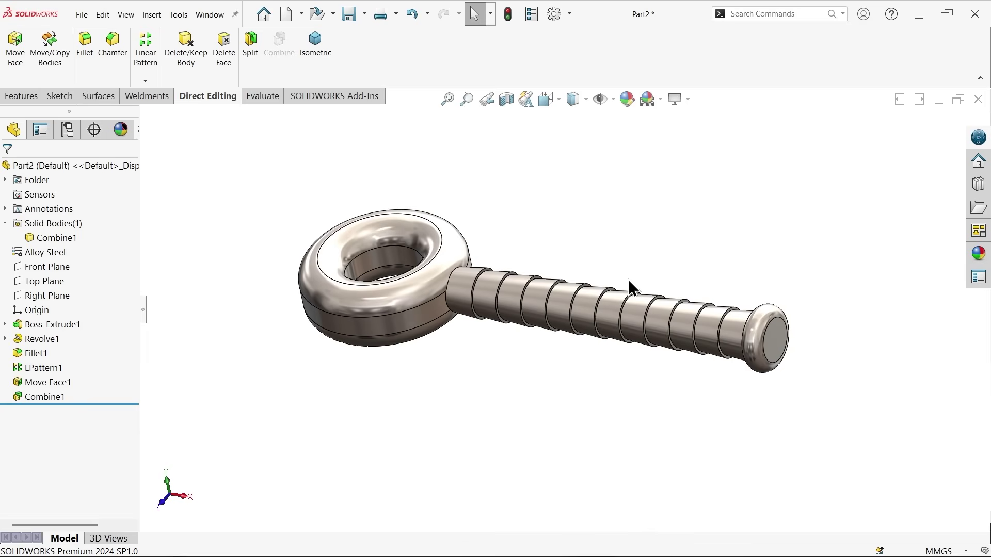
{"action": "scroll", "coordinate": [645, 288], "scroll_direction": "down", "scroll_amount": 4}
{"action": "scroll", "coordinate": [659, 288], "scroll_direction": "up", "scroll_amount": 4}
{"action": "scroll", "coordinate": [739, 356], "scroll_direction": "down", "scroll_amount": 5}
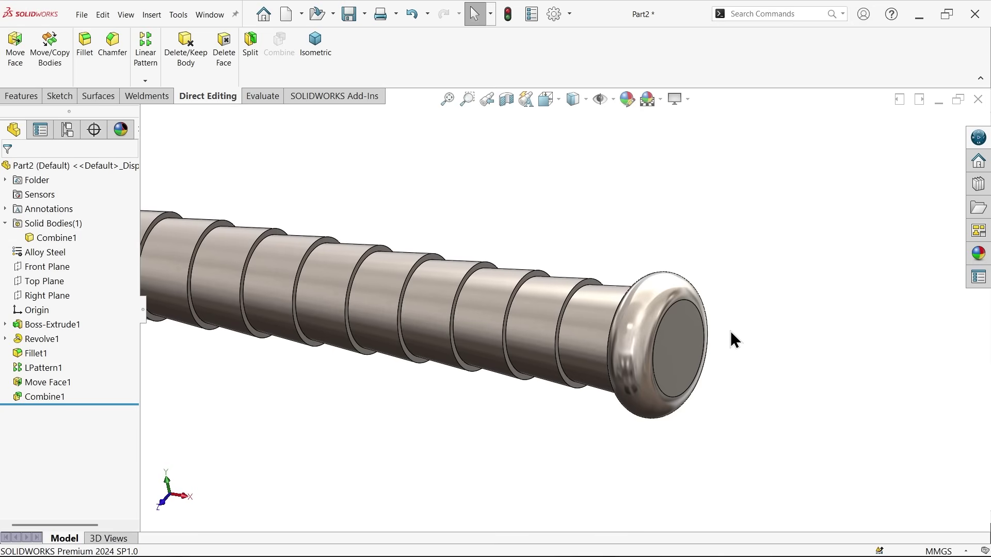
Drag the brushed nickel appearance onto the end cap's face.
{"action": "left_click", "coordinate": [979, 253]}
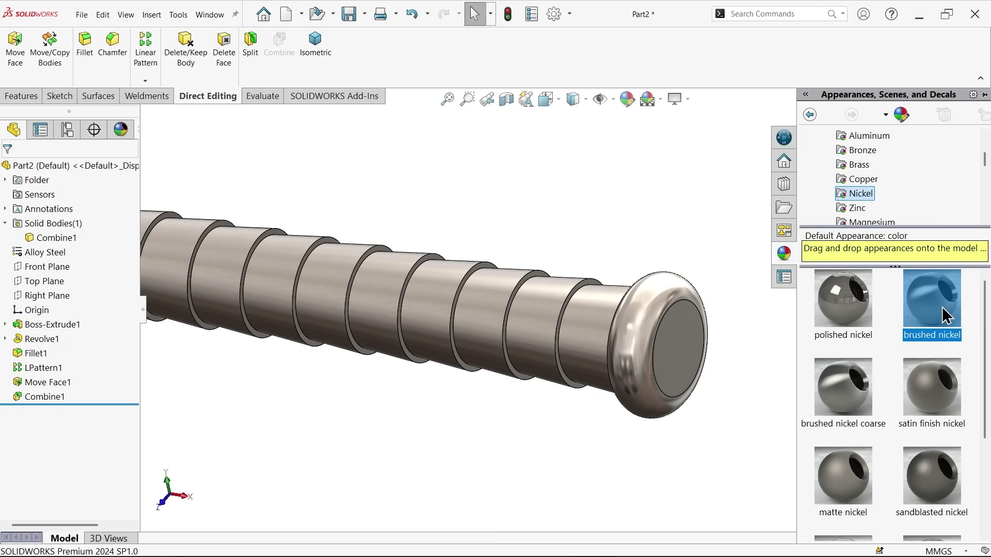
{"action": "left_click_drag", "start_coordinate": [944, 315], "coordinate": [668, 332]}
{"action": "scroll", "coordinate": [613, 238], "scroll_direction": "up", "scroll_amount": 3}
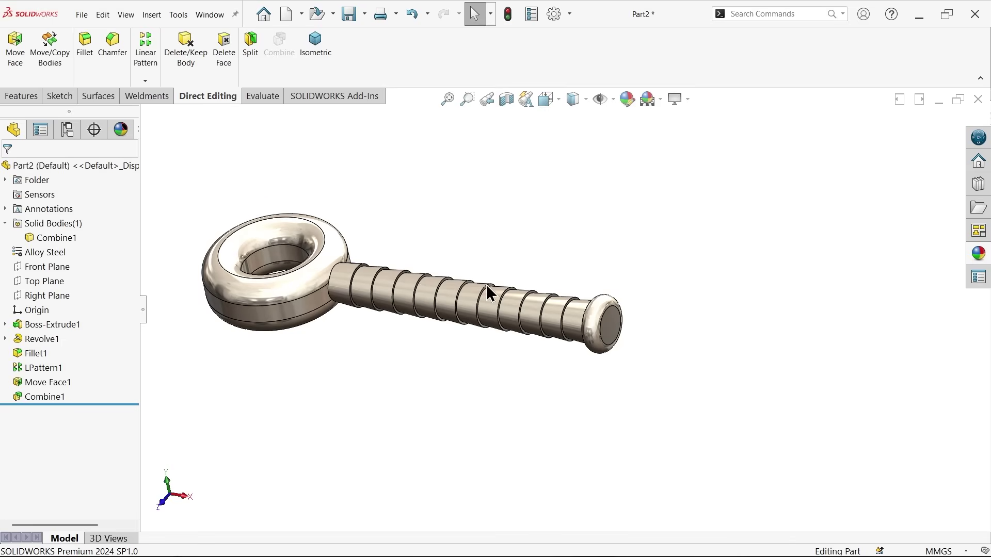
Zoom and pan the kunai reference drawing in Photos to read the 24, 40, 20 and 188 mm blade dimensions.
{"action": "scroll", "coordinate": [547, 314], "scroll_direction": "down", "scroll_amount": 2}
{"action": "key", "text": "alt+Tab"}
{"action": "scroll", "coordinate": [400, 320], "scroll_direction": "up", "scroll_amount": 3}
{"action": "scroll", "coordinate": [400, 319], "scroll_direction": "up", "scroll_amount": 1}
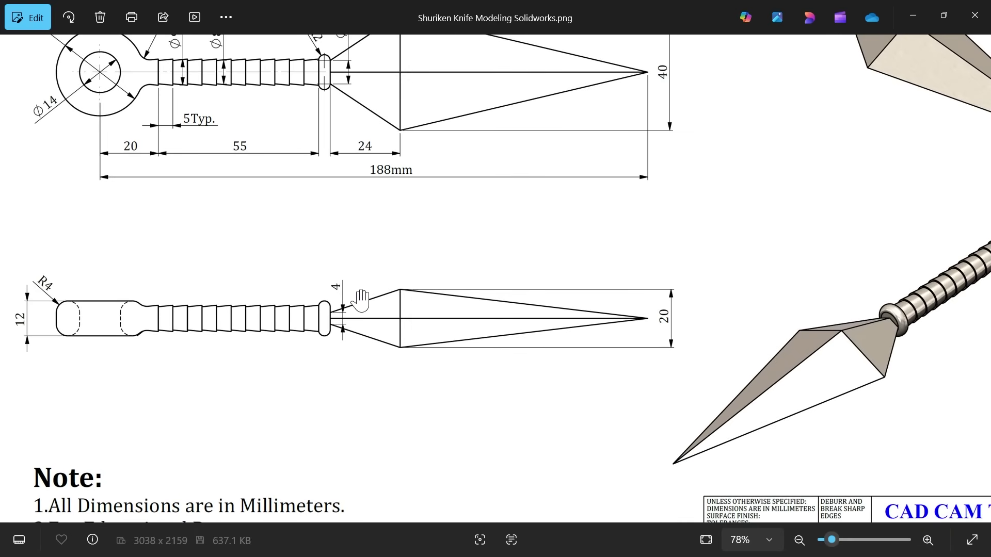
{"action": "scroll", "coordinate": [397, 302], "scroll_direction": "down", "scroll_amount": 2}
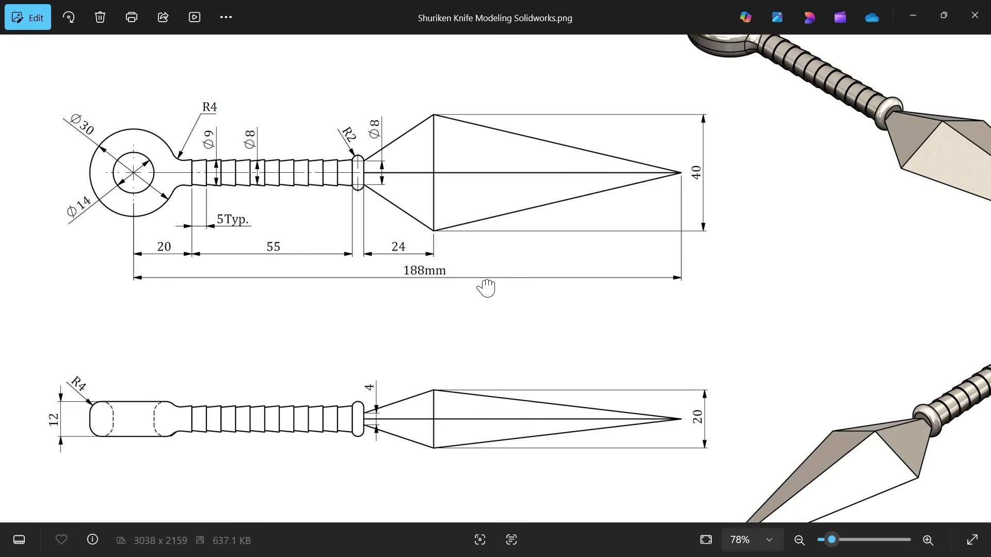
{"action": "scroll", "coordinate": [412, 400], "scroll_direction": "up", "scroll_amount": 2}
{"action": "scroll", "coordinate": [411, 400], "scroll_direction": "up", "scroll_amount": 4}
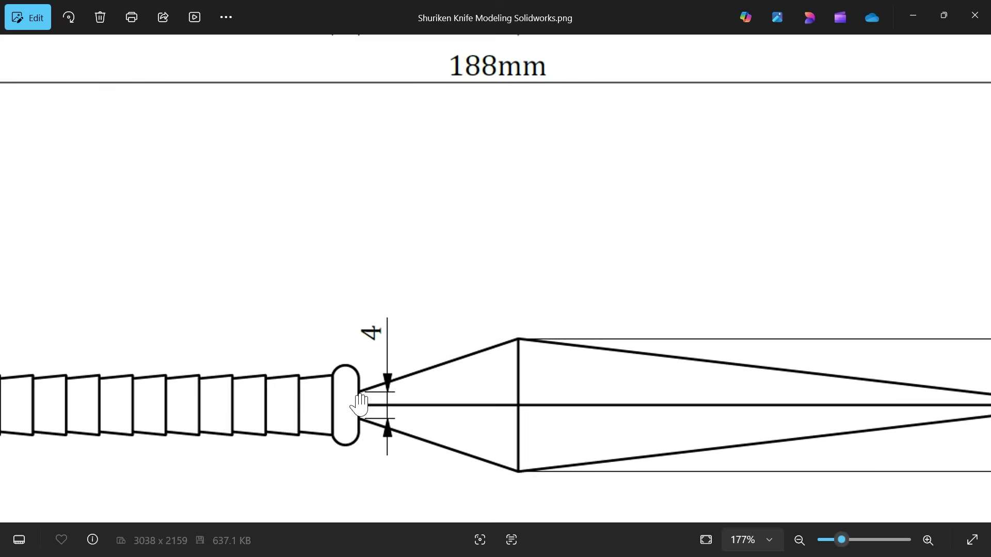
{"action": "scroll", "coordinate": [457, 270], "scroll_direction": "up", "scroll_amount": 8}
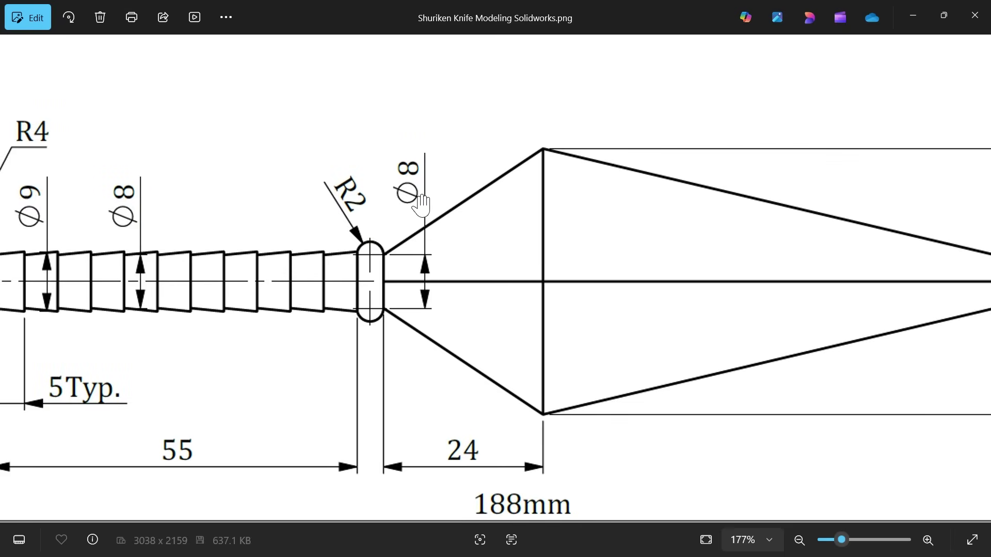
{"action": "scroll", "coordinate": [428, 234], "scroll_direction": "down", "scroll_amount": 6}
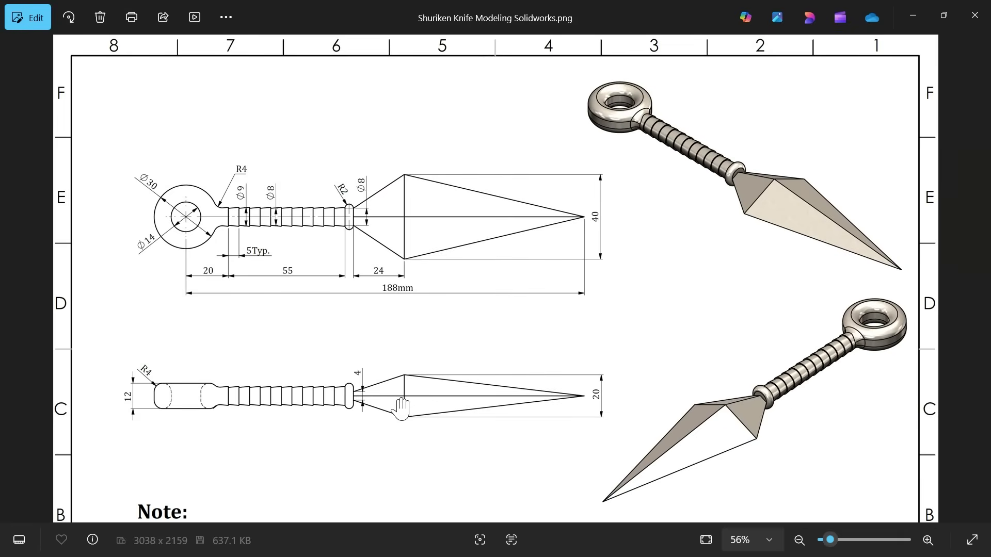
{"action": "scroll", "coordinate": [381, 308], "scroll_direction": "up", "scroll_amount": 3}
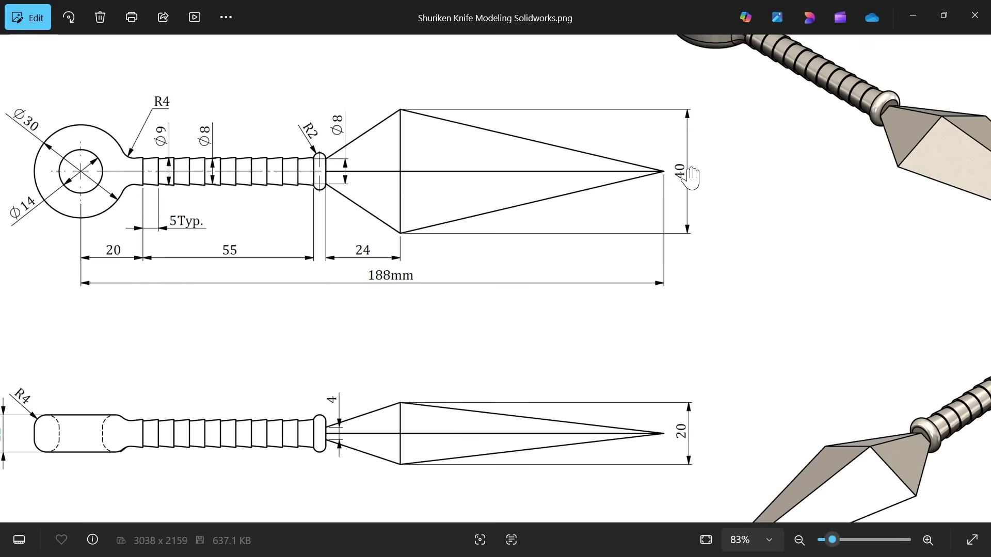
{"action": "left_click_drag", "start_coordinate": [527, 356], "coordinate": [547, 274]}
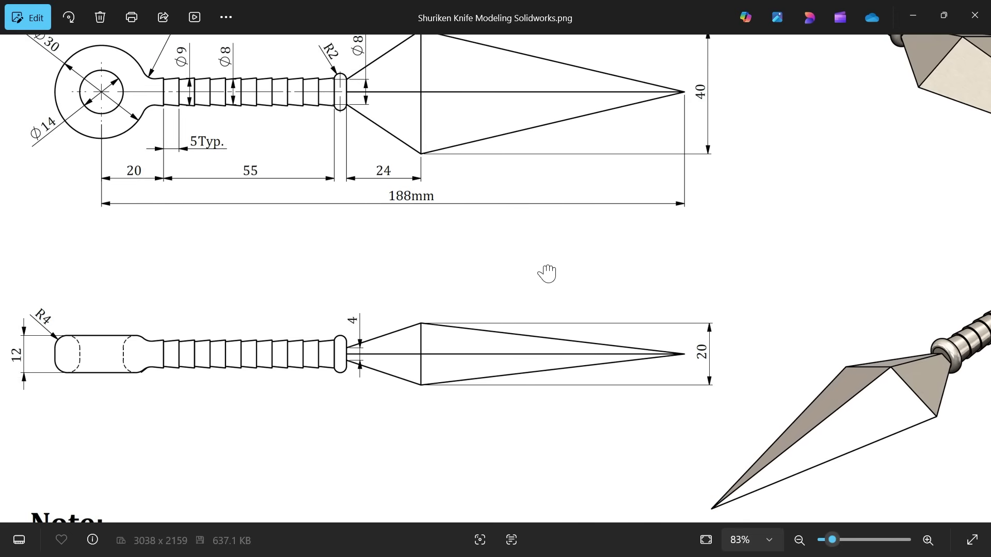
Back in SOLIDWORKS, create Plane1 as a reference plane offset 24 mm from the end cap's flat face.
{"action": "left_click", "coordinate": [914, 19]}
{"action": "left_click", "coordinate": [613, 330]}
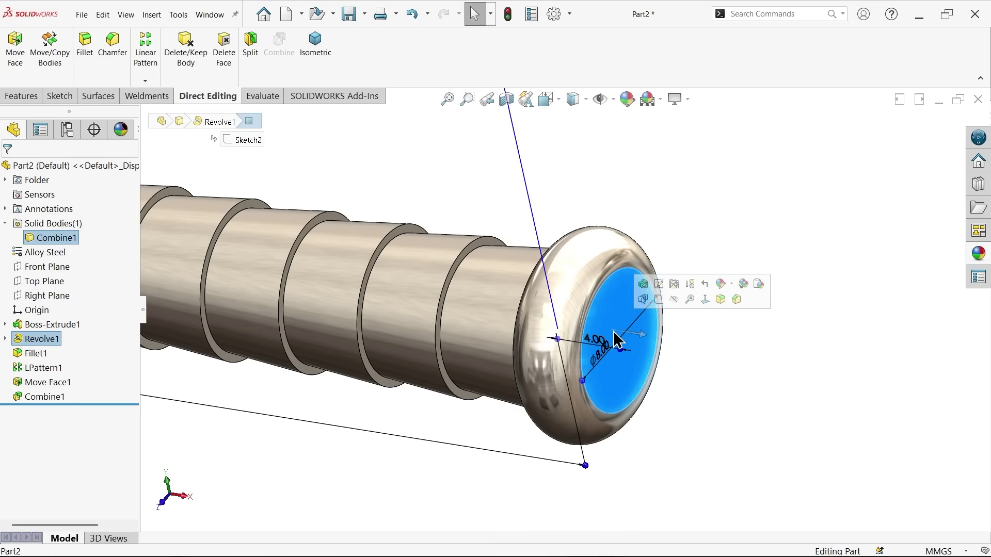
{"action": "left_click", "coordinate": [647, 190]}
{"action": "left_click", "coordinate": [9, 95]}
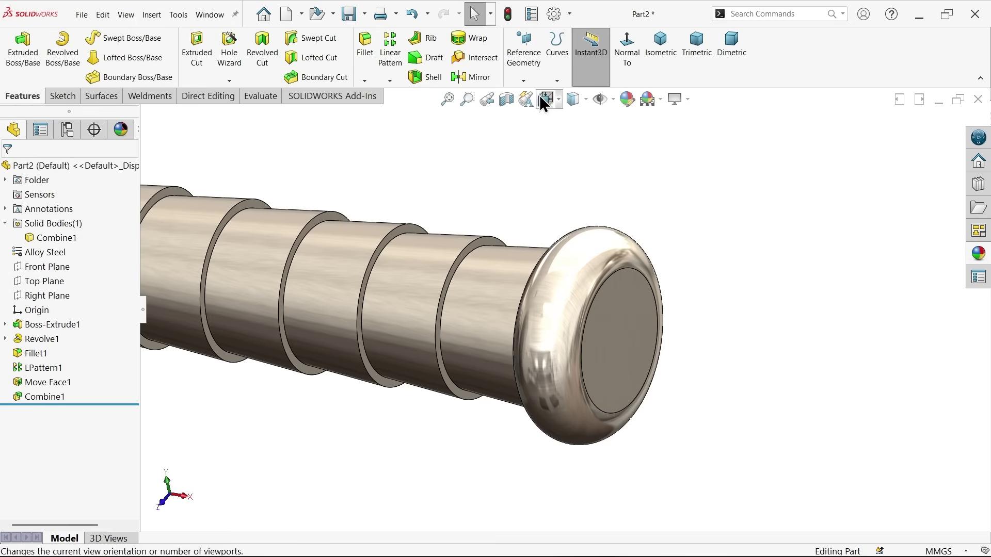
{"action": "left_click", "coordinate": [524, 81]}
{"action": "left_click", "coordinate": [536, 94]}
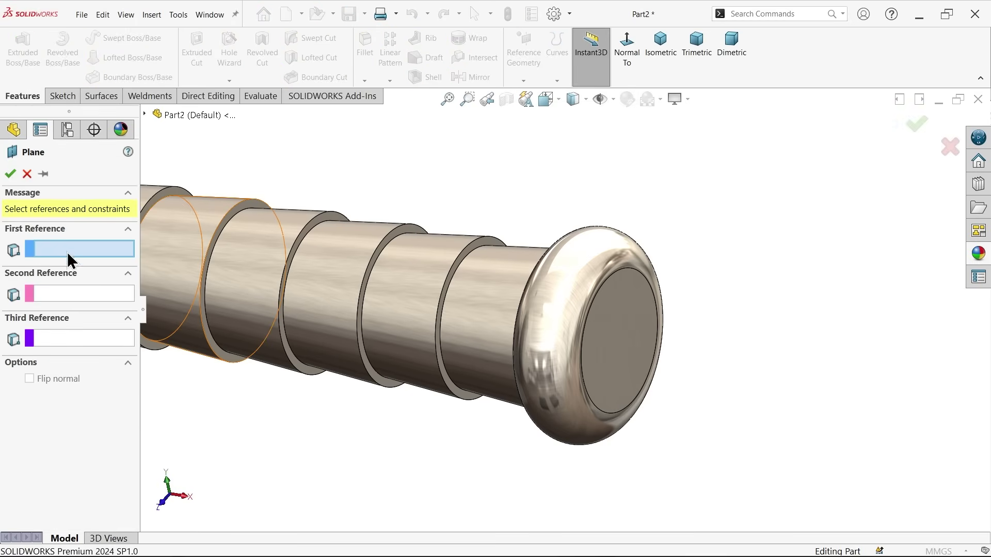
{"action": "left_click", "coordinate": [609, 347]}
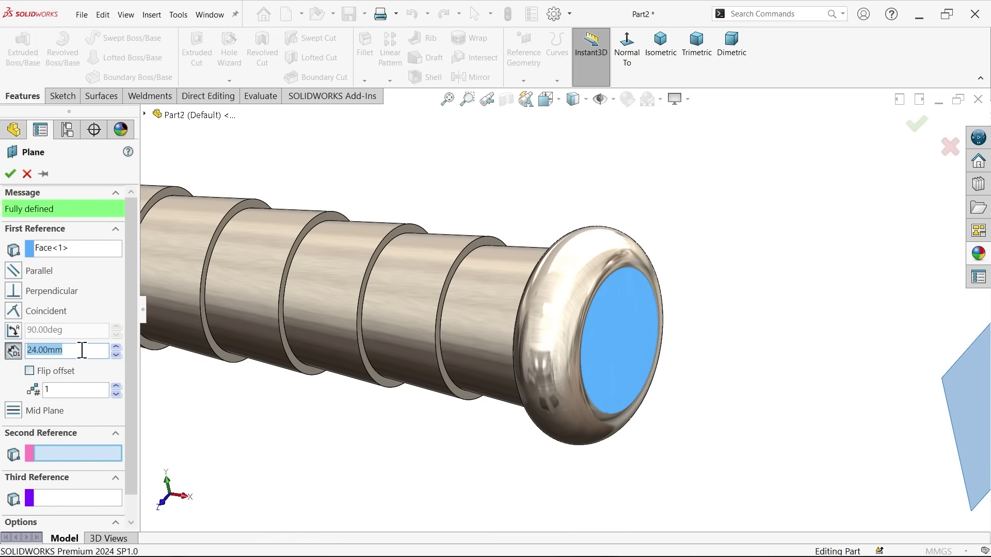
{"action": "left_click", "coordinate": [10, 174]}
{"action": "scroll", "coordinate": [553, 312], "scroll_direction": "up", "scroll_amount": 4}
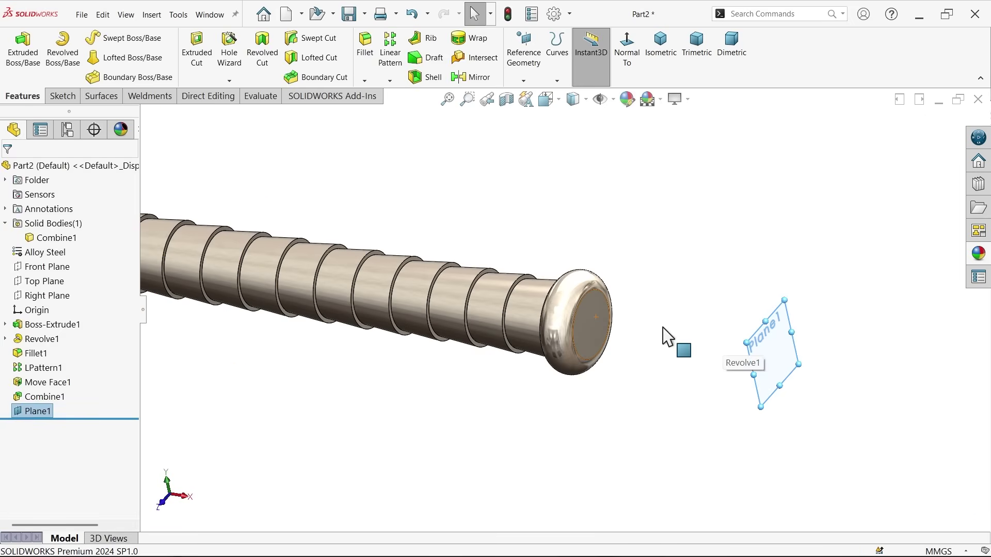
Start a sketch on the end cap face with a construction centre rectangle at the origin.
{"action": "left_click", "coordinate": [592, 322]}
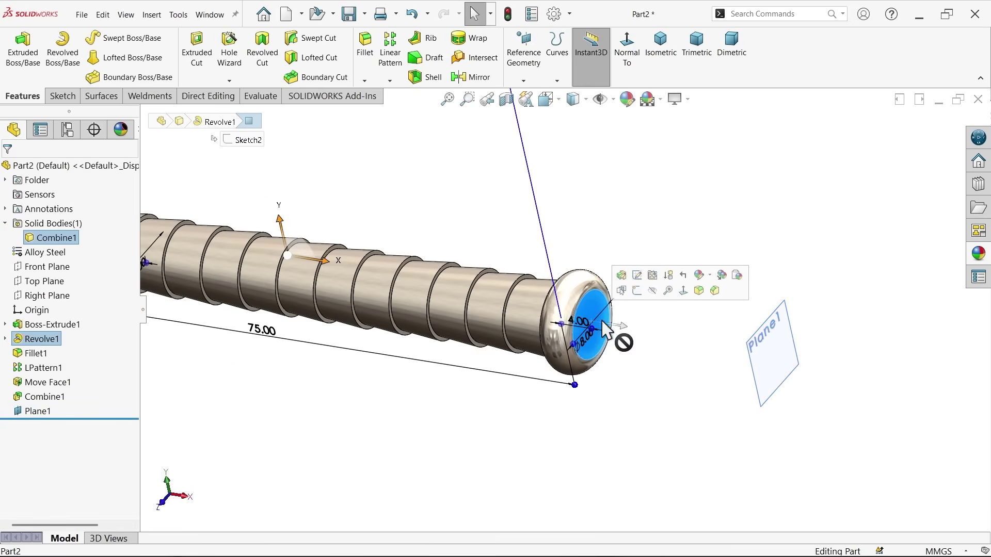
{"action": "left_click", "coordinate": [638, 295]}
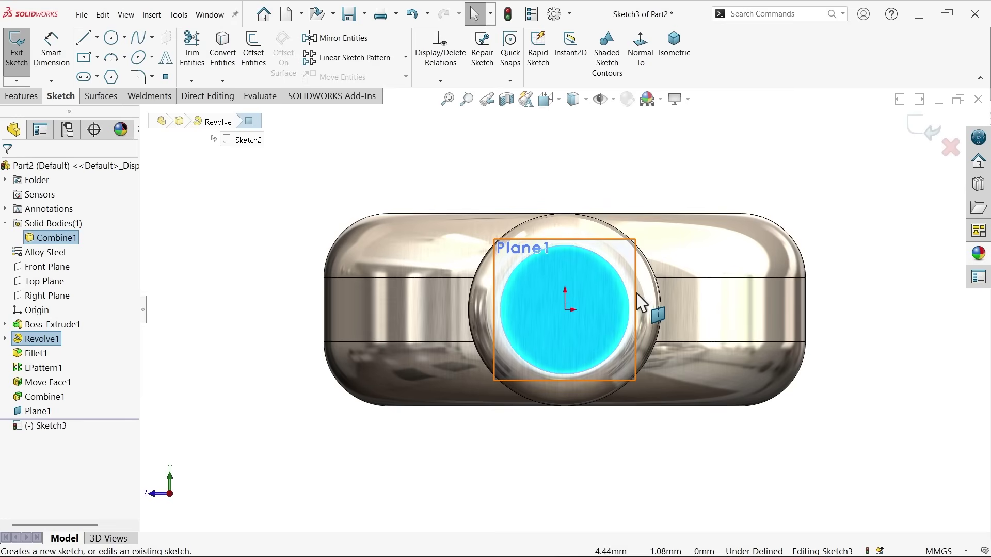
{"action": "left_click", "coordinate": [84, 57]}
{"action": "scroll", "coordinate": [589, 309], "scroll_direction": "up", "scroll_amount": 2}
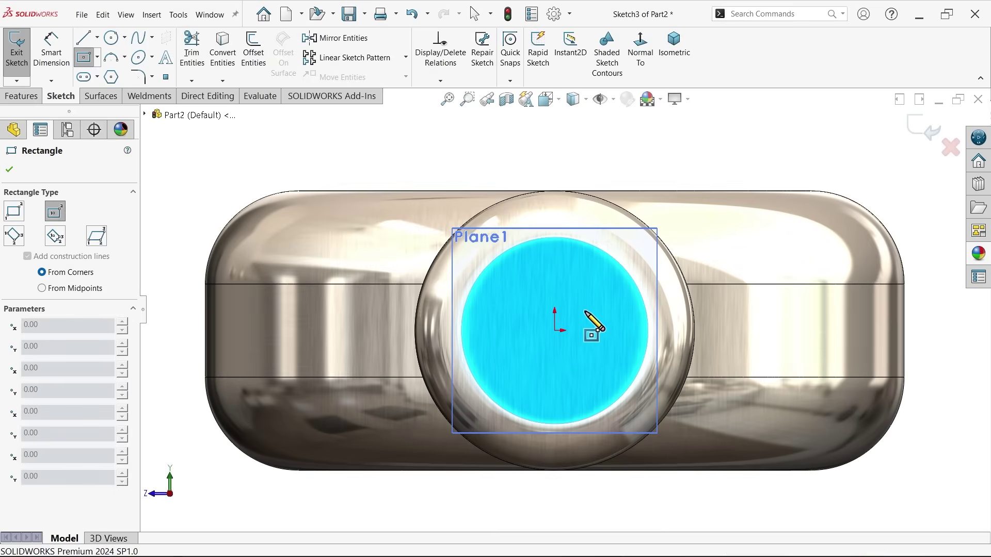
{"action": "left_click", "coordinate": [554, 331]}
{"action": "left_click", "coordinate": [621, 282]}
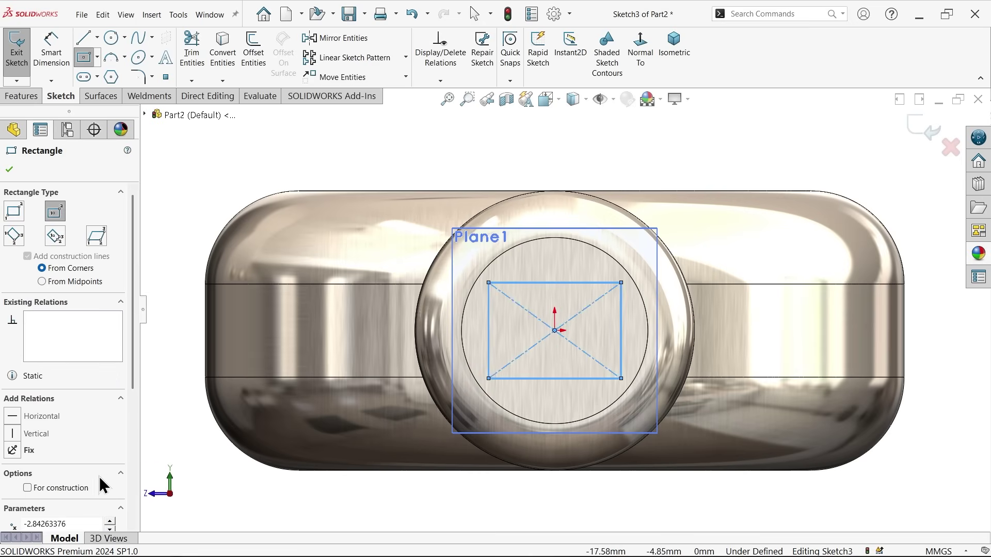
{"action": "left_click", "coordinate": [68, 488]}
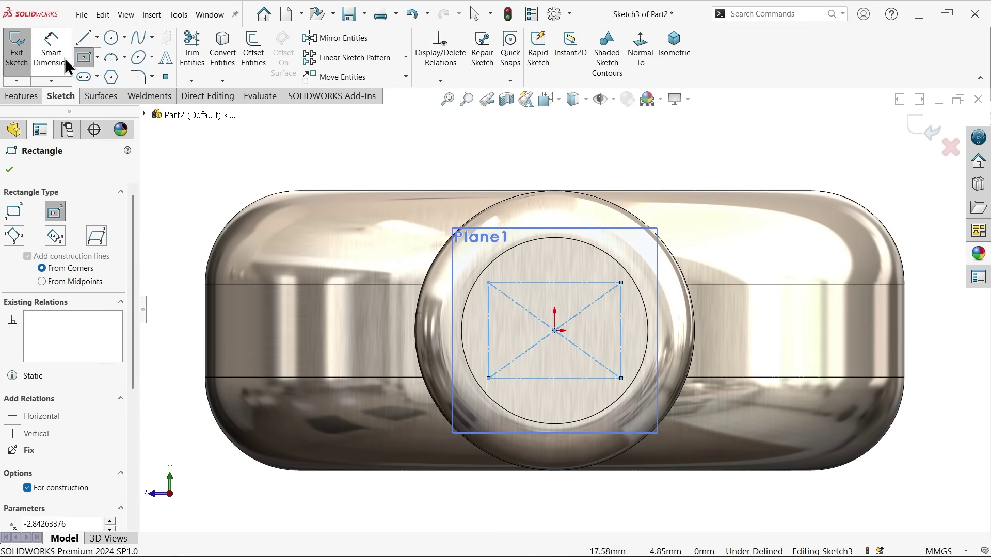
Draw a closed diamond of lines through the rectangle's four edge midpoints.
{"action": "left_click", "coordinate": [85, 38]}
{"action": "scroll", "coordinate": [602, 327], "scroll_direction": "up", "scroll_amount": 4}
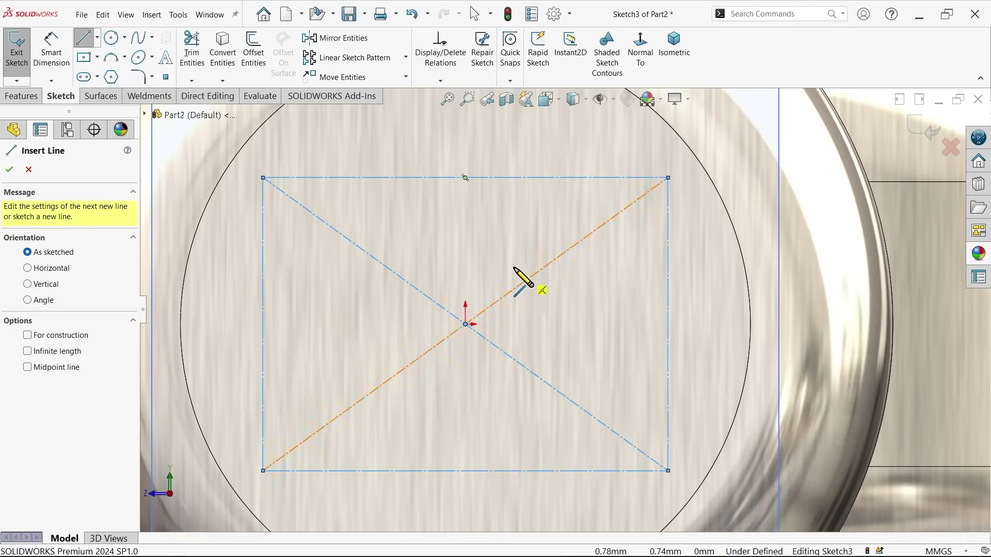
{"action": "left_click", "coordinate": [480, 199]}
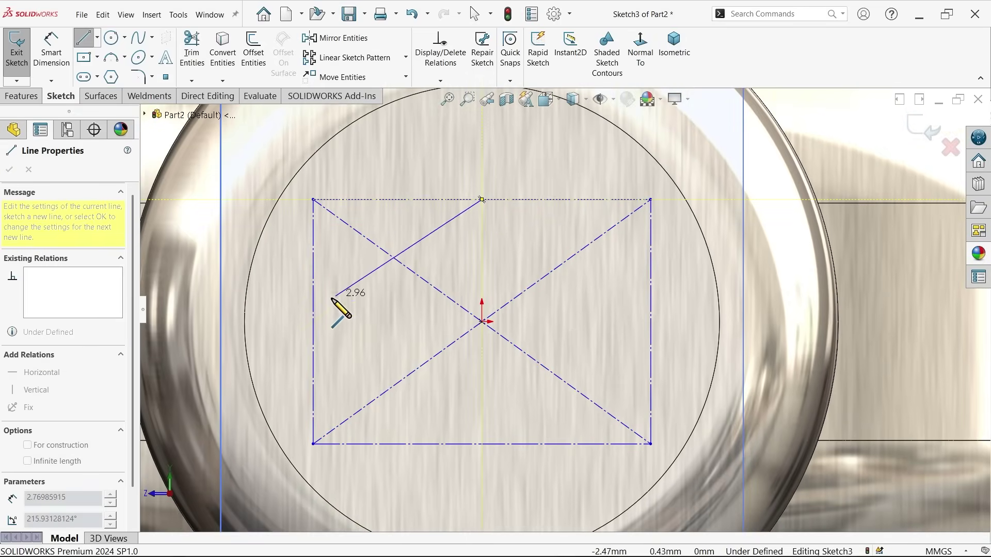
{"action": "left_click", "coordinate": [313, 322]}
{"action": "left_click", "coordinate": [481, 444]}
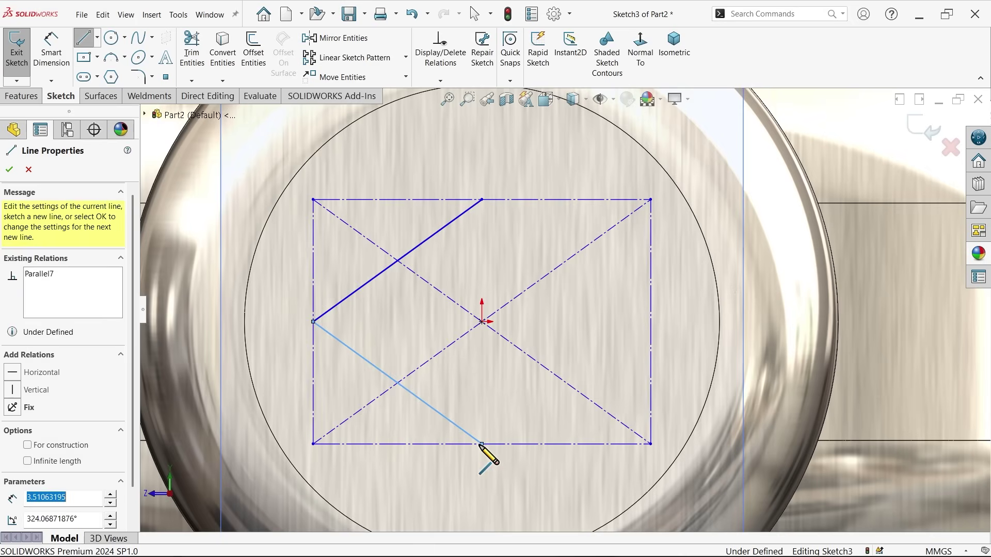
{"action": "left_click", "coordinate": [650, 321]}
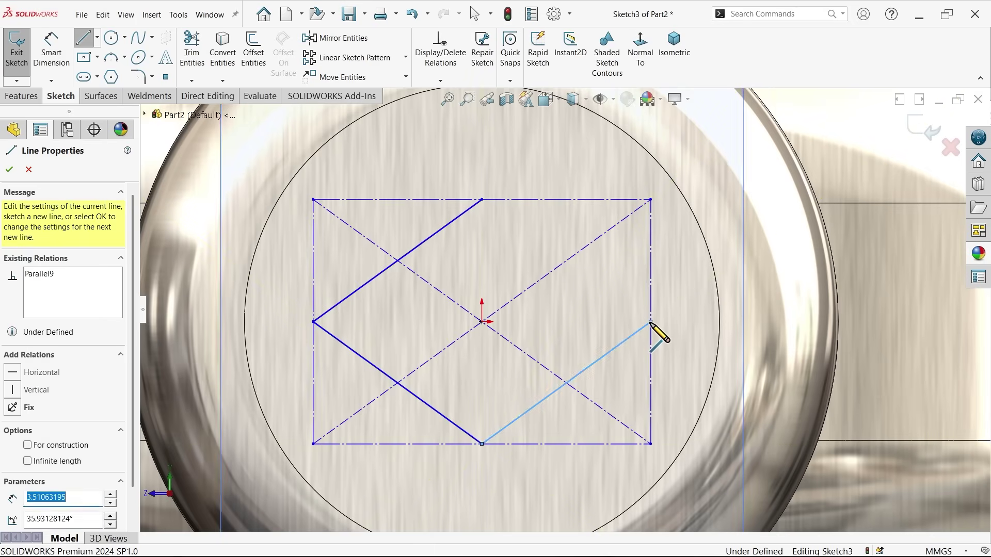
{"action": "left_click", "coordinate": [482, 200]}
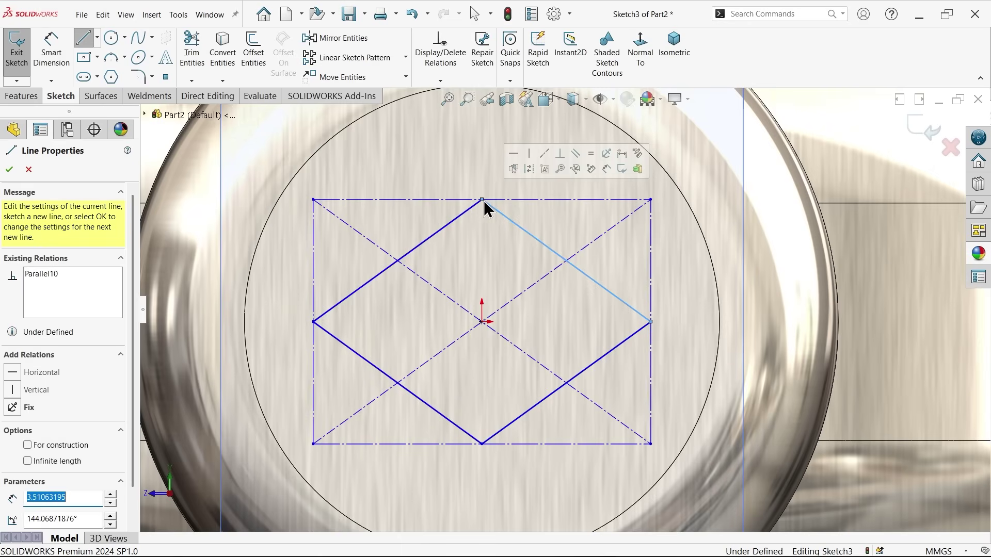
Dimension the rectangle 4 mm tall and 8 mm wide, then exit the sketch.
{"action": "left_click", "coordinate": [52, 52]}
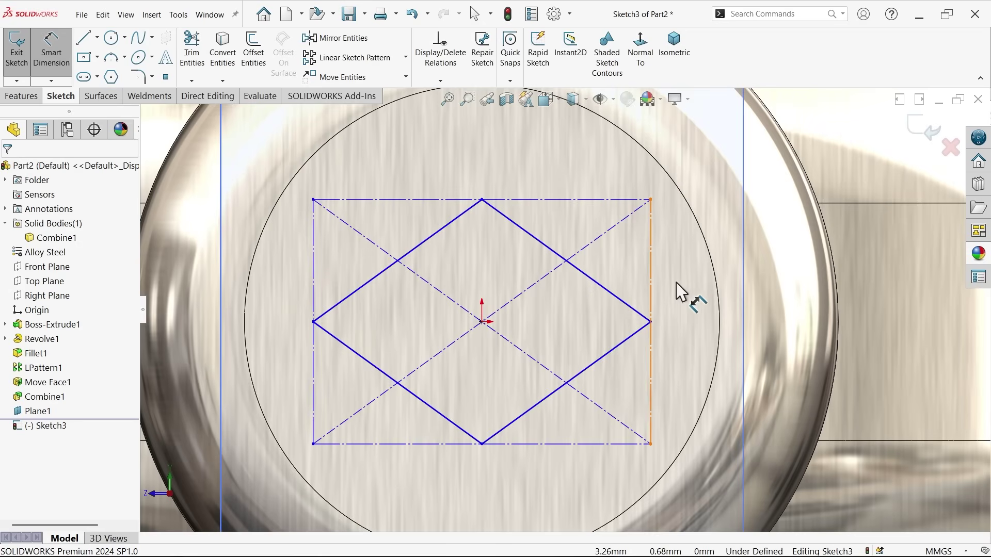
{"action": "left_click", "coordinate": [654, 283]}
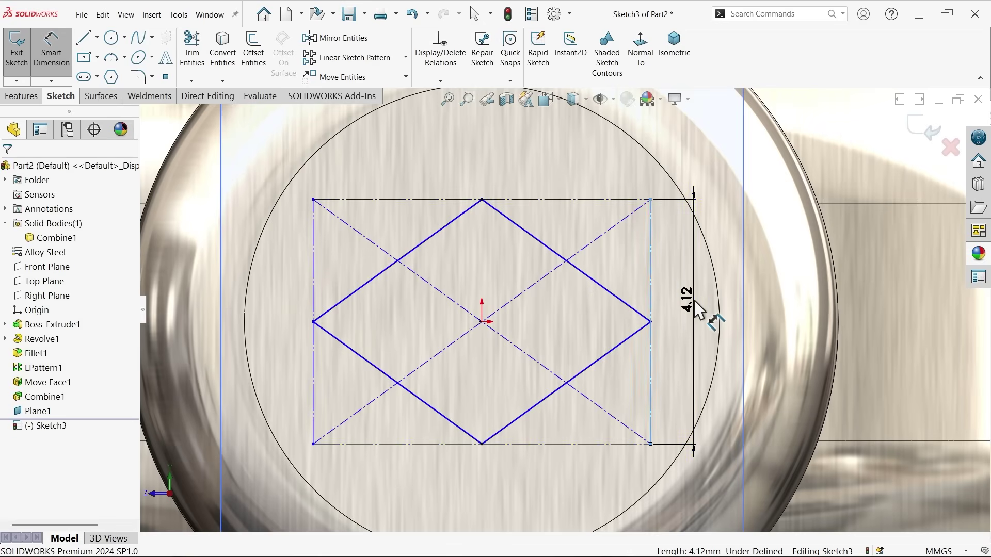
{"action": "left_click", "coordinate": [695, 300]}
{"action": "type", "text": "4.00mm"}
{"action": "key", "text": "Return"}
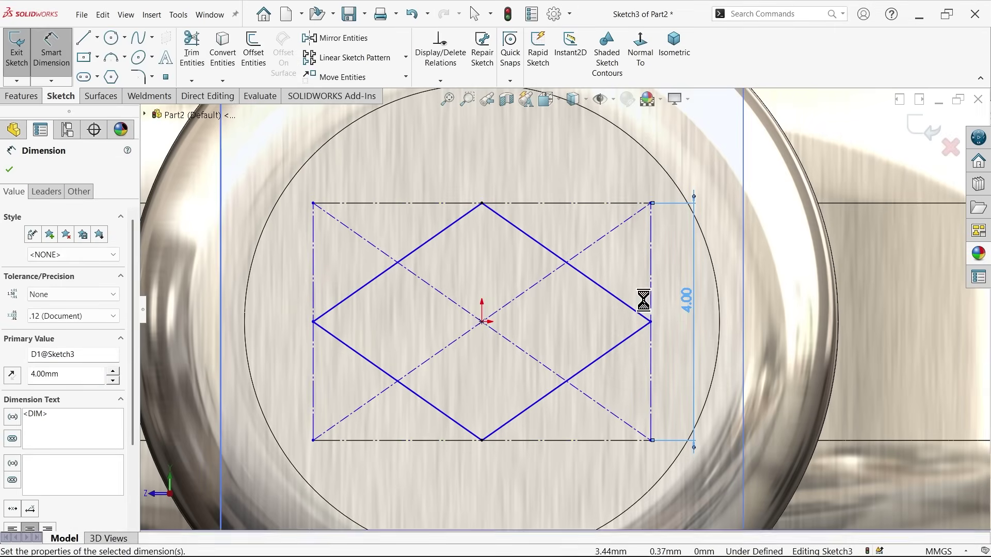
{"action": "scroll", "coordinate": [610, 320], "scroll_direction": "up", "scroll_amount": 3}
{"action": "left_click", "coordinate": [551, 374]}
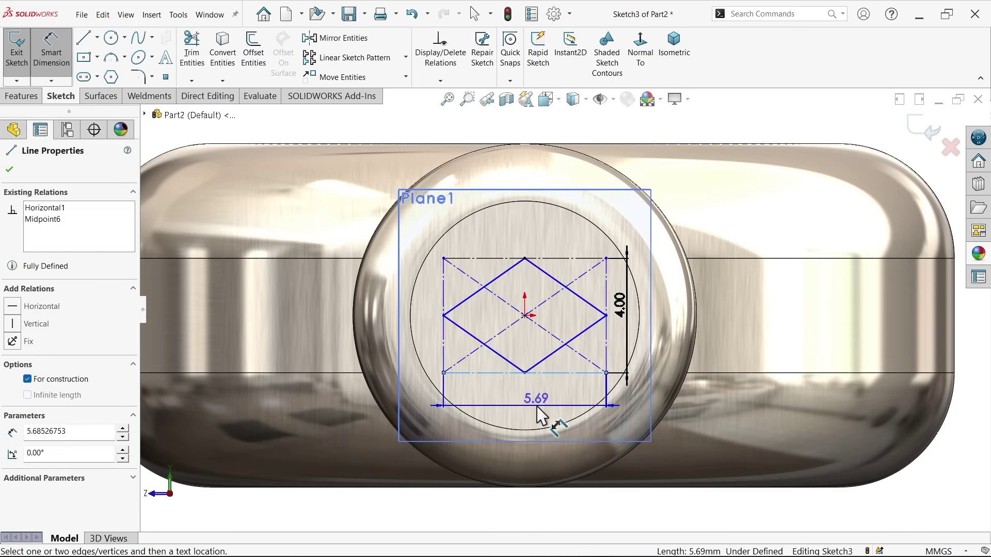
{"action": "left_click", "coordinate": [549, 413]}
{"action": "type", "text": "8"}
{"action": "key", "text": "Return"}
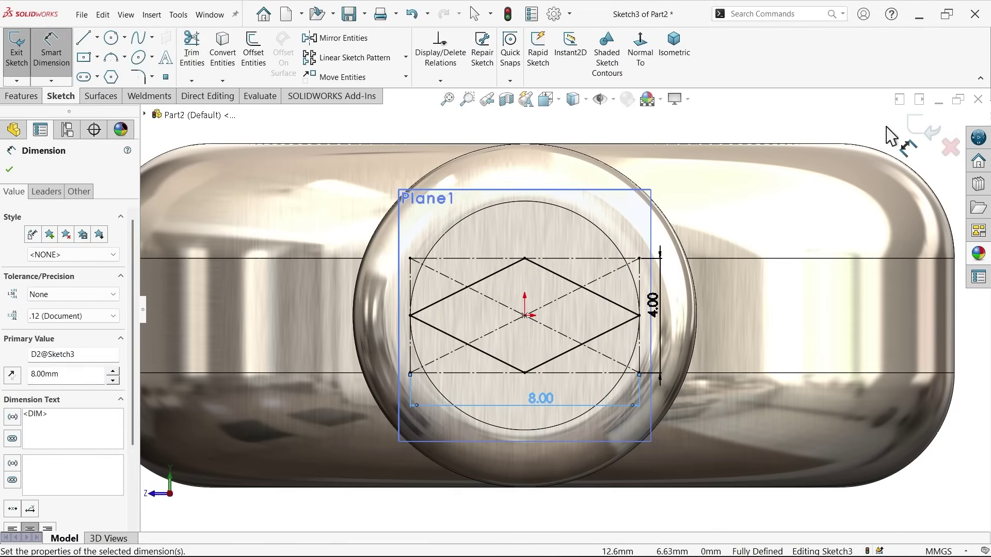
{"action": "left_click", "coordinate": [923, 132]}
Start a sketch on Plane1 with a large construction centre rectangle at the origin.
{"action": "scroll", "coordinate": [662, 140], "scroll_direction": "down", "scroll_amount": 6}
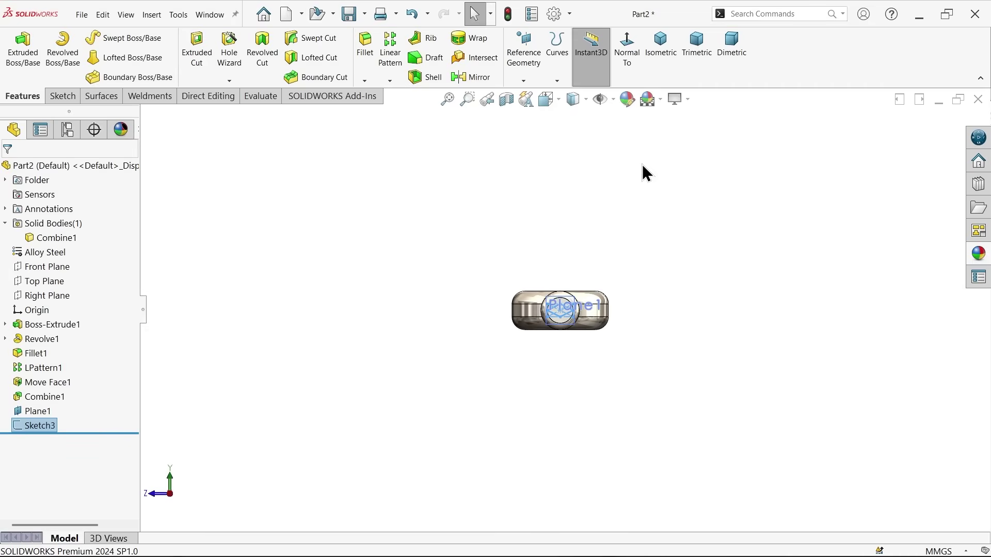
{"action": "middle_click_drag", "start_coordinate": [642, 170], "coordinate": [707, 214]}
{"action": "scroll", "coordinate": [723, 349], "scroll_direction": "up", "scroll_amount": 5}
{"action": "scroll", "coordinate": [722, 350], "scroll_direction": "up", "scroll_amount": 2}
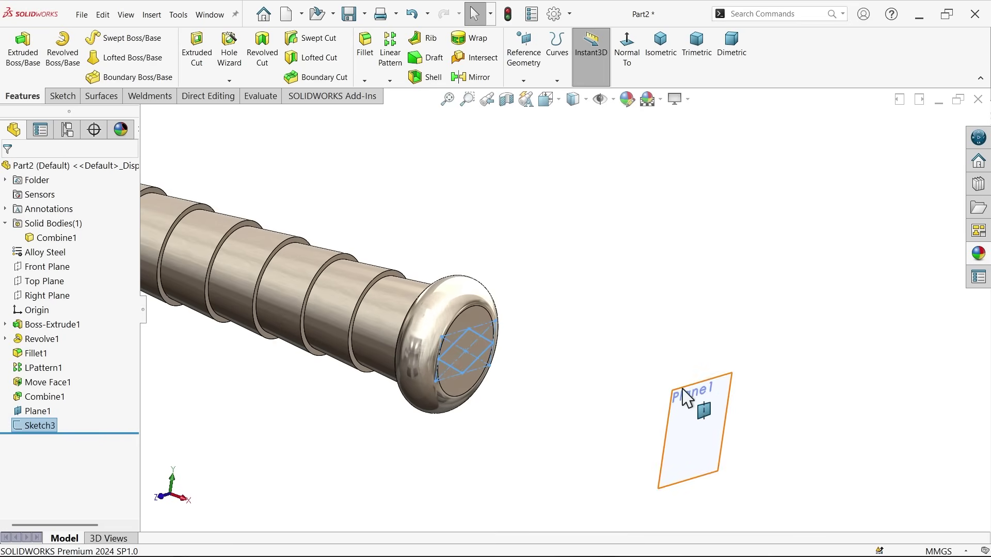
{"action": "left_click", "coordinate": [682, 389]}
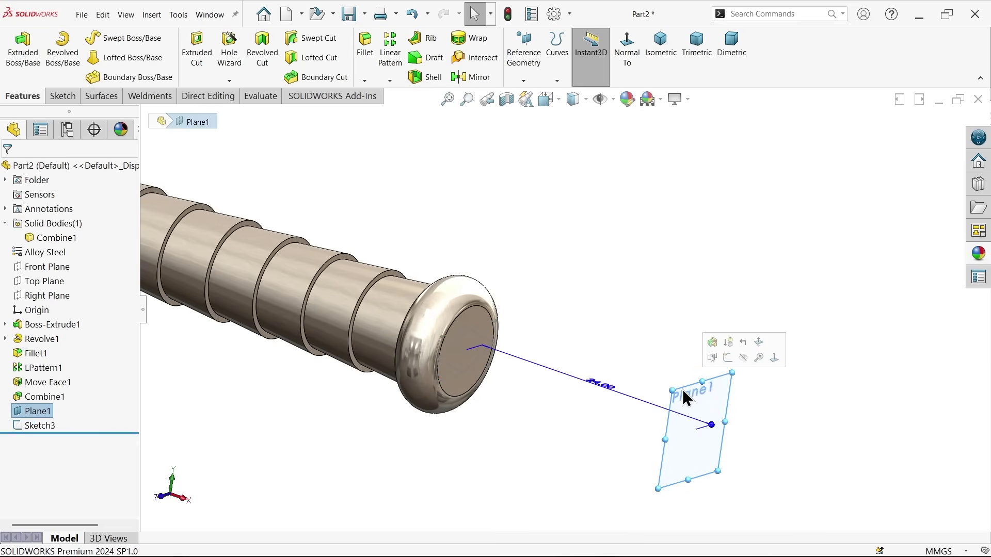
{"action": "left_click", "coordinate": [726, 359]}
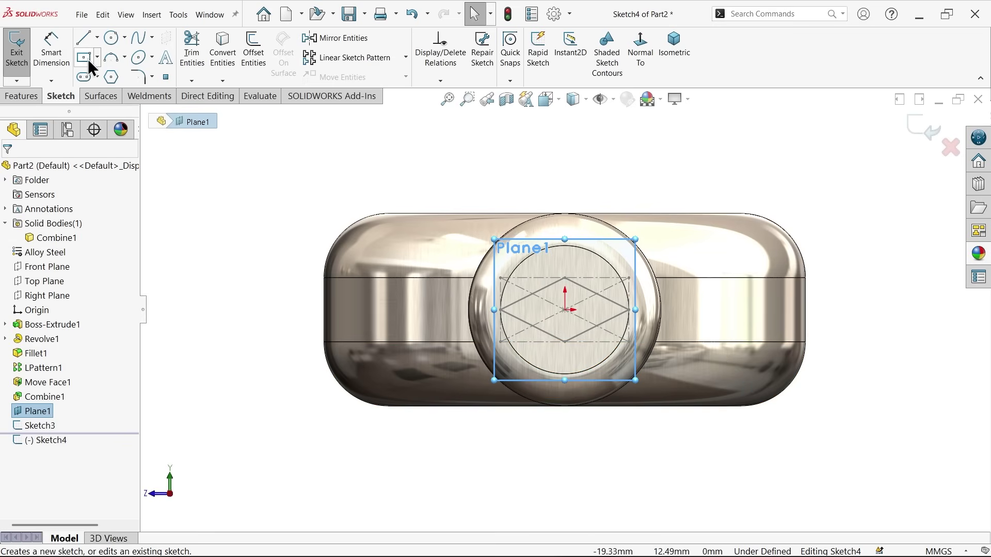
{"action": "scroll", "coordinate": [506, 275], "scroll_direction": "up", "scroll_amount": 3}
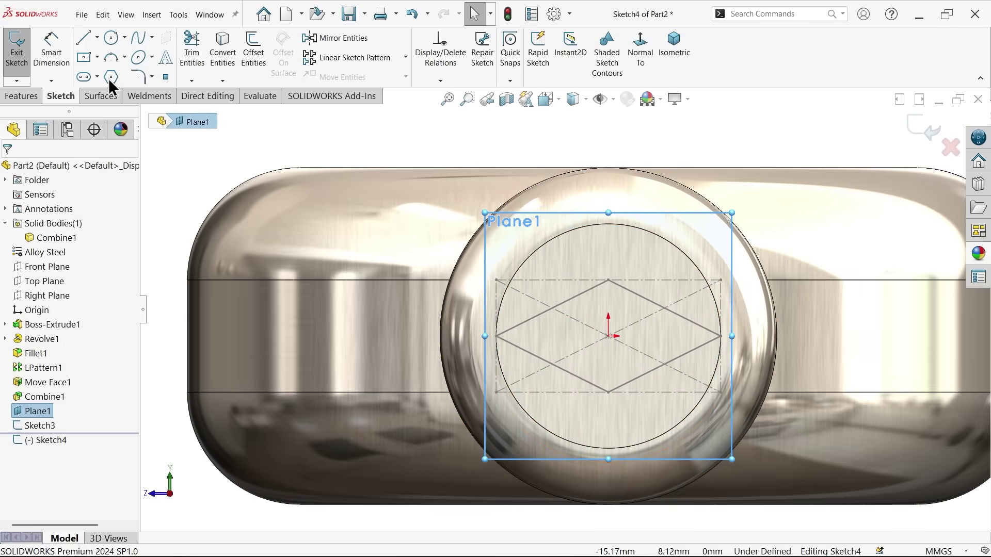
{"action": "left_click", "coordinate": [88, 63]}
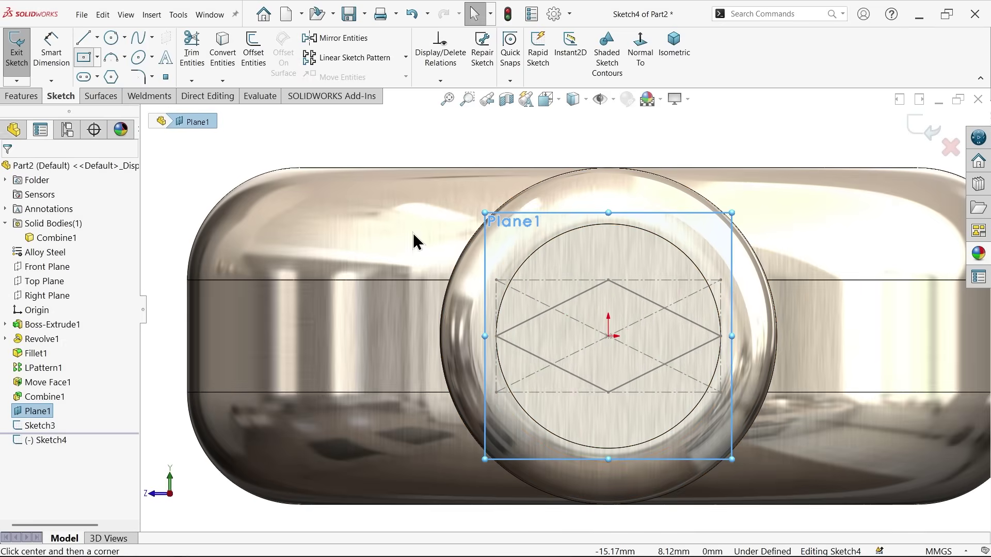
{"action": "left_click", "coordinate": [608, 336]}
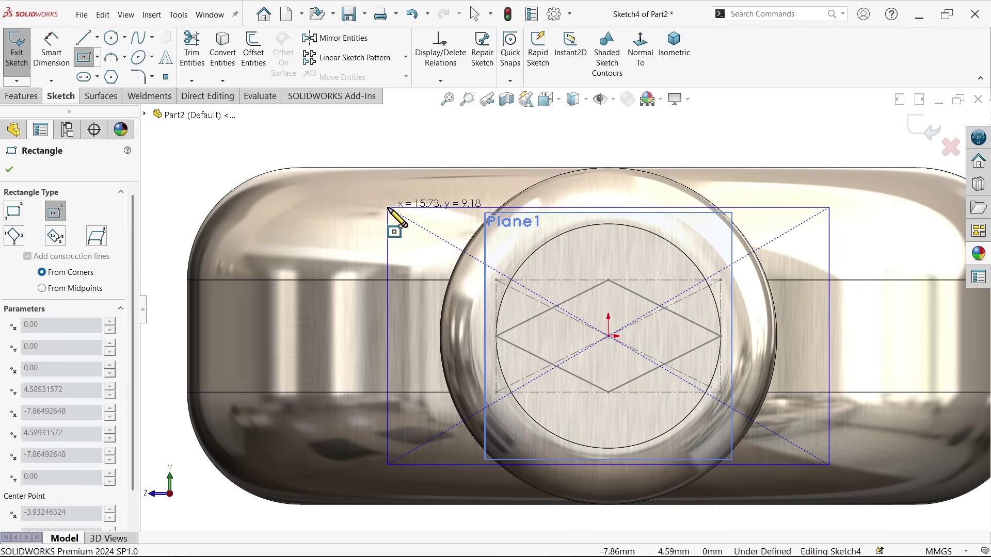
{"action": "left_click", "coordinate": [388, 207]}
{"action": "left_click", "coordinate": [55, 488]}
Draw a closed diamond of lines joining the rectangle's four edge midpoints.
{"action": "left_click", "coordinate": [84, 37]}
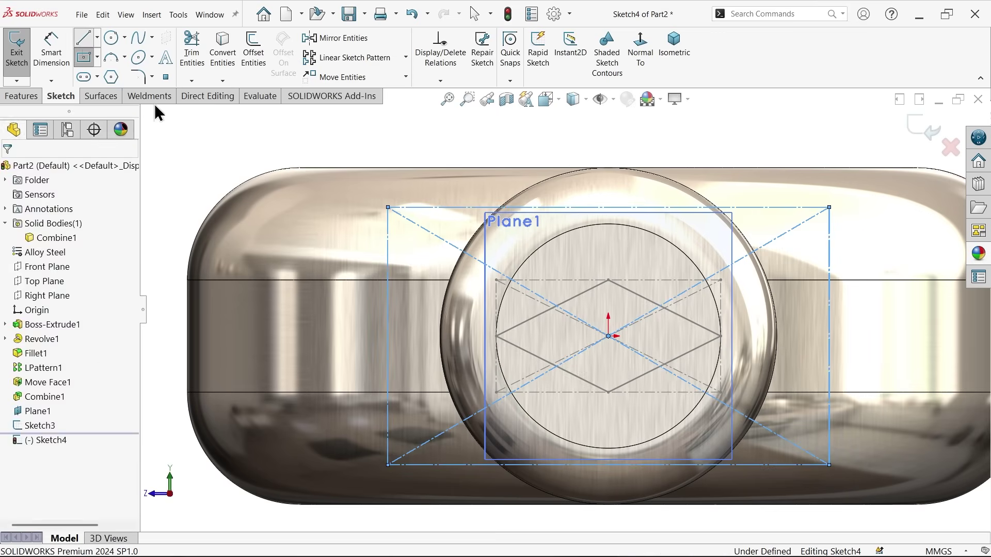
{"action": "left_click", "coordinate": [609, 207]}
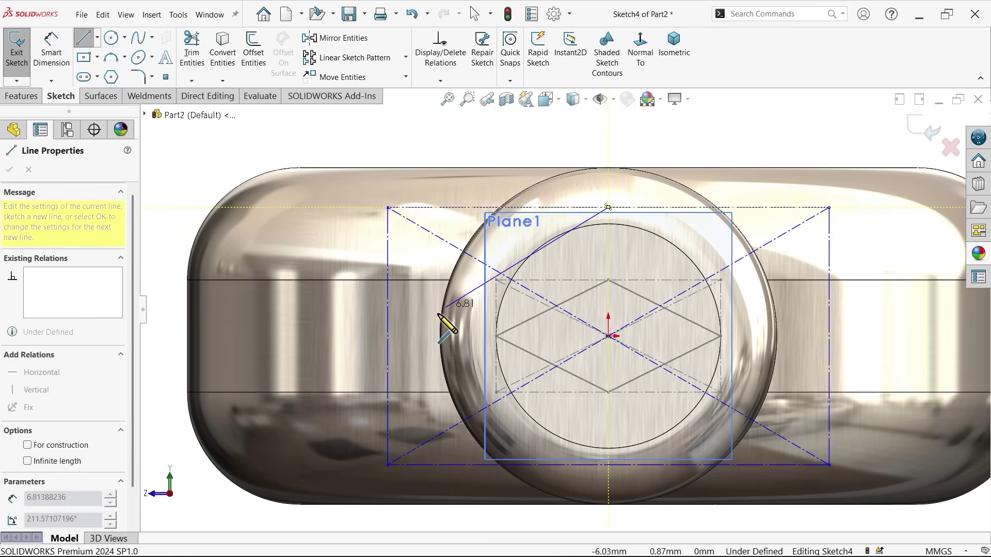
{"action": "left_click", "coordinate": [387, 336]}
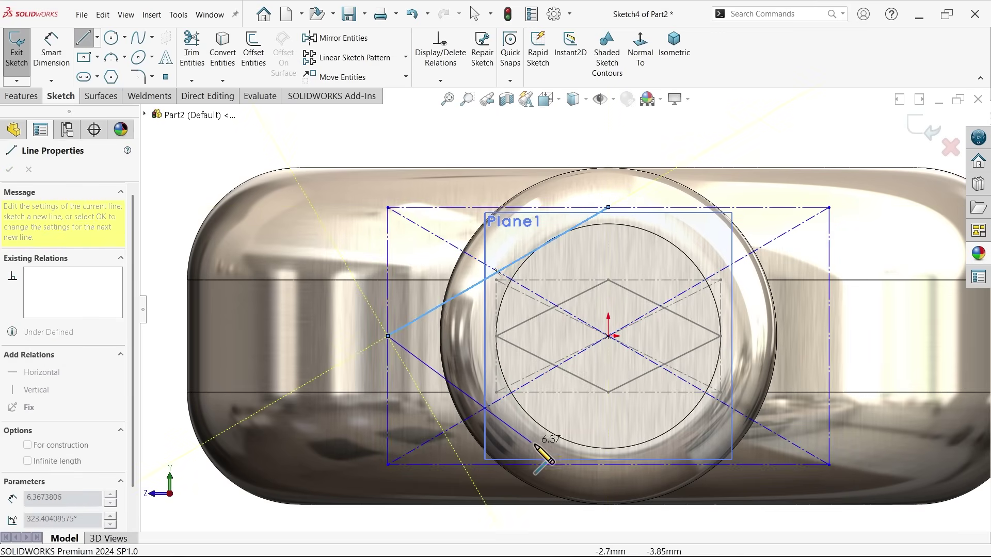
{"action": "left_click", "coordinate": [609, 465]}
{"action": "left_click", "coordinate": [829, 336]}
{"action": "left_click", "coordinate": [609, 208]}
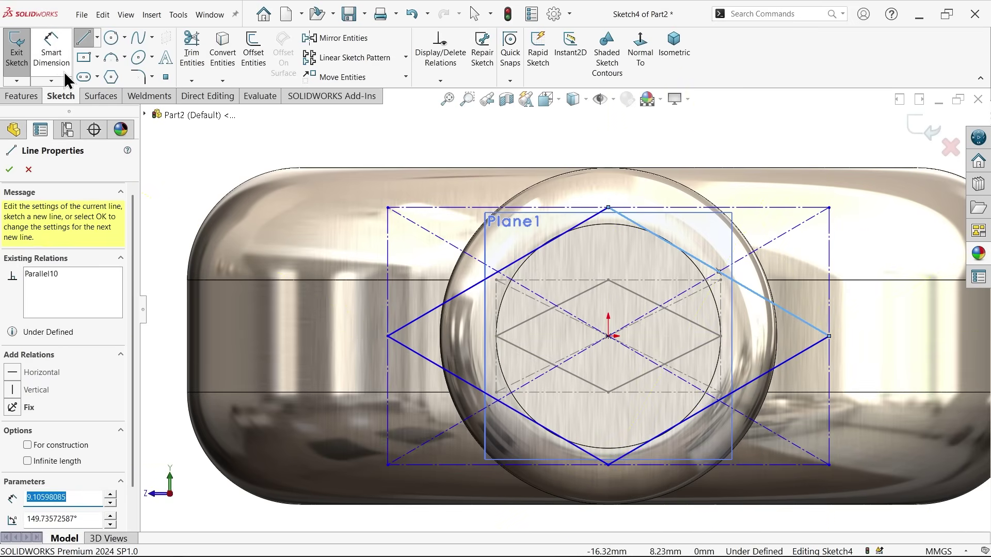
Dimension the large construction rectangle 40 mm wide and 20 mm tall.
{"action": "key", "text": "Escape"}
{"action": "key", "text": "d"}
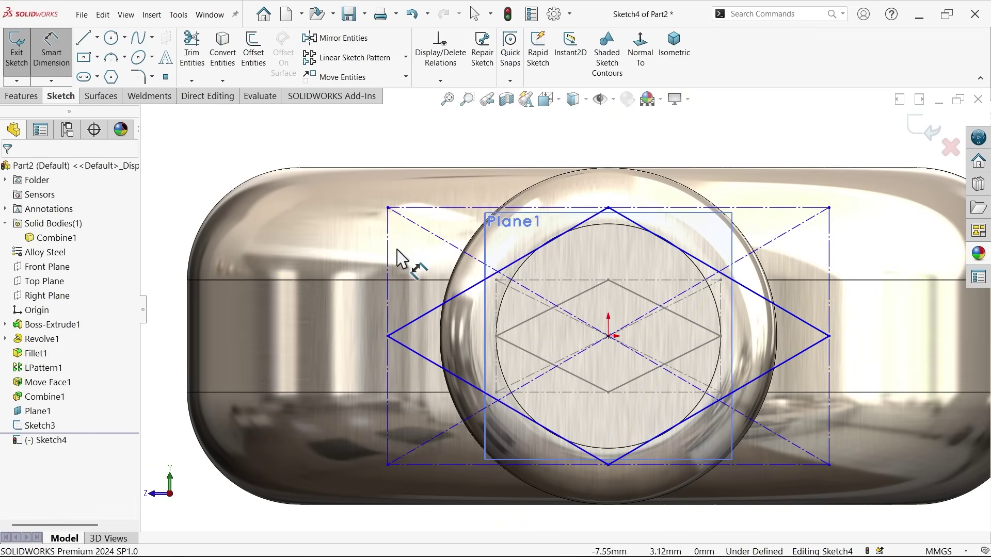
{"action": "left_click", "coordinate": [498, 208]}
{"action": "left_click", "coordinate": [533, 144]}
{"action": "type", "text": "40"}
{"action": "key", "text": "Return"}
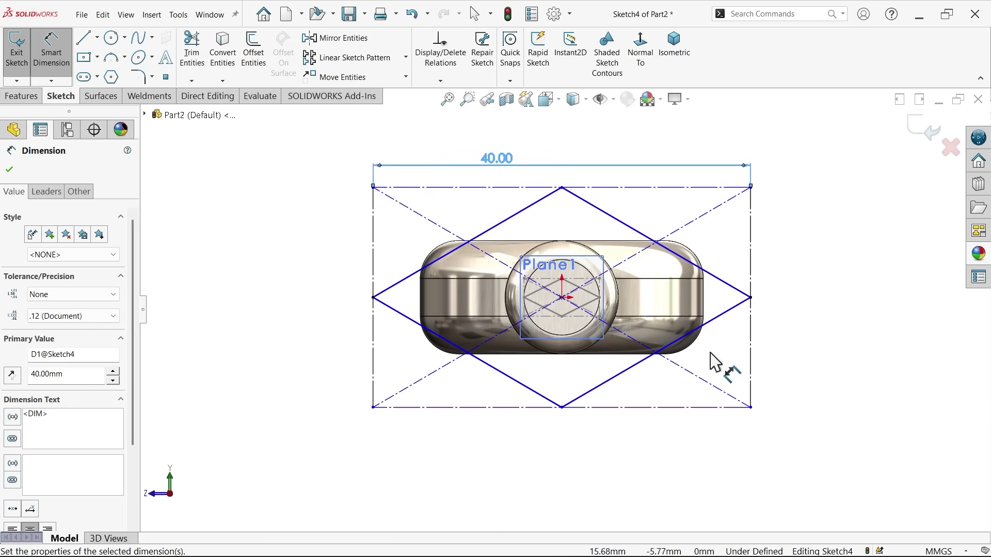
{"action": "left_click", "coordinate": [750, 345]}
{"action": "left_click", "coordinate": [800, 305]}
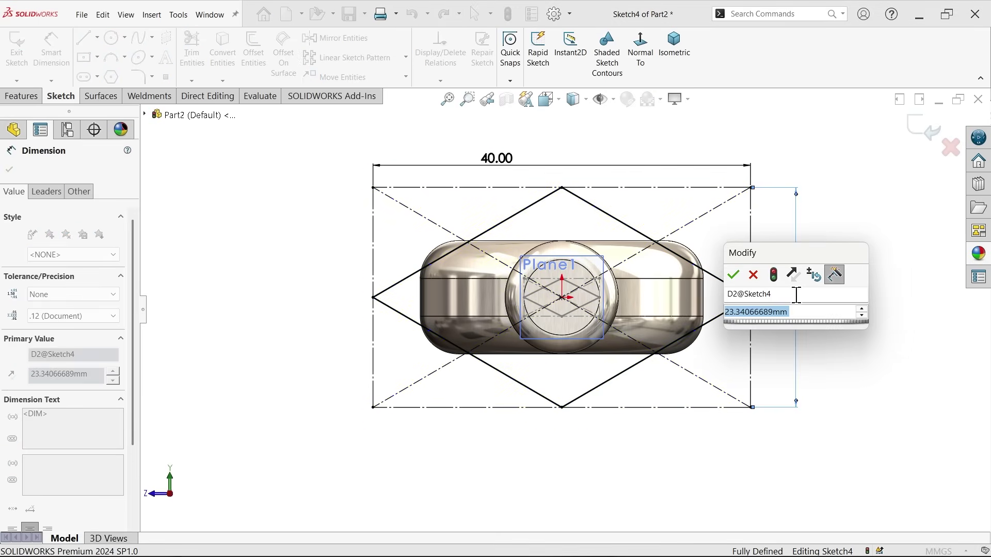
{"action": "type", "text": "20"}
{"action": "key", "text": "Return"}
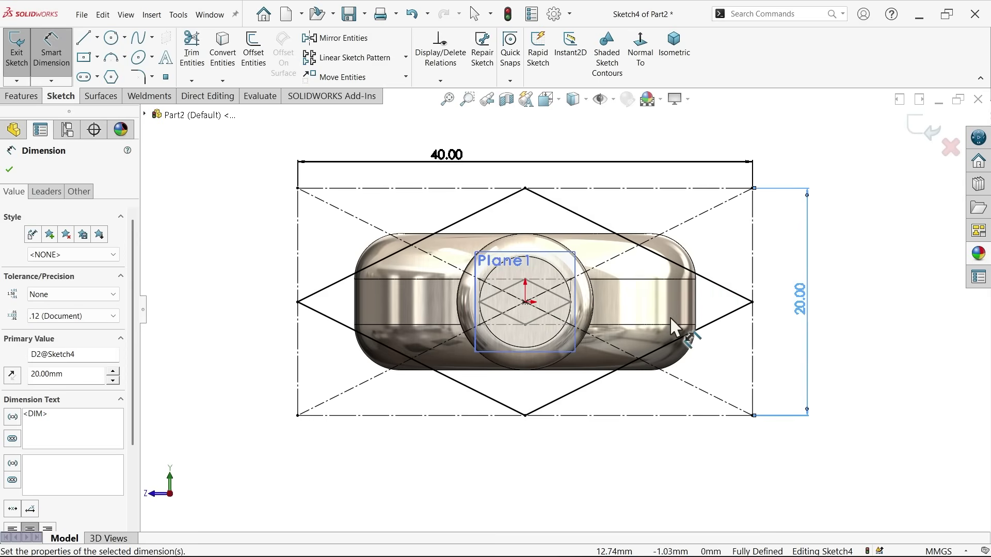
Exit Sketch4 and create Loft1 from the small Sketch3 diamond to the larger Sketch4 diamond.
{"action": "left_click", "coordinate": [924, 127]}
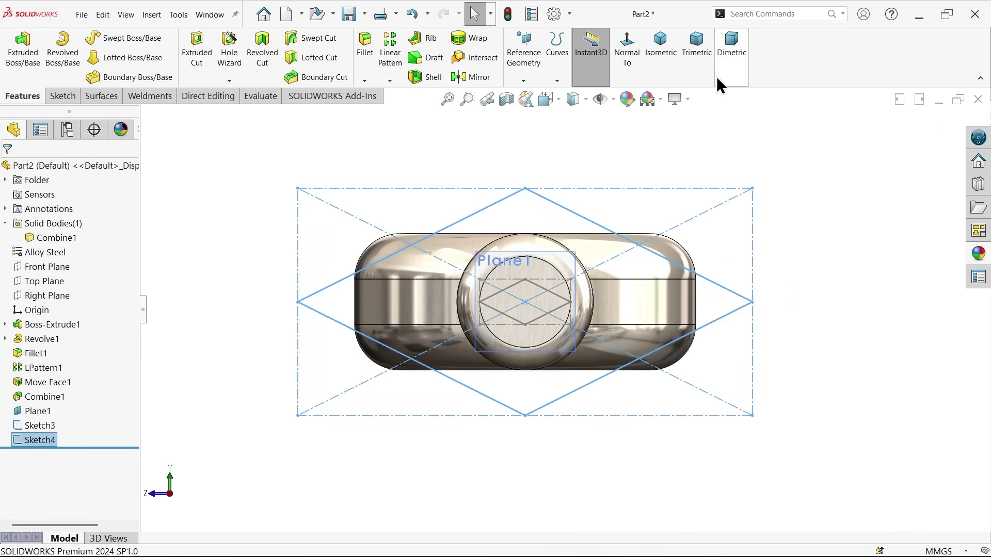
{"action": "left_click", "coordinate": [669, 55]}
{"action": "scroll", "coordinate": [679, 376], "scroll_direction": "down", "scroll_amount": 5}
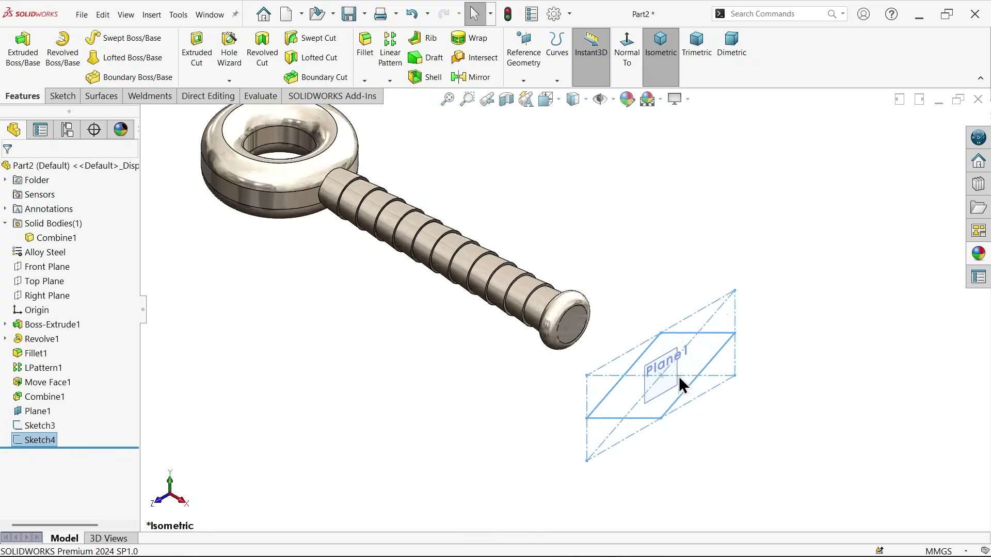
{"action": "left_click", "coordinate": [349, 299]}
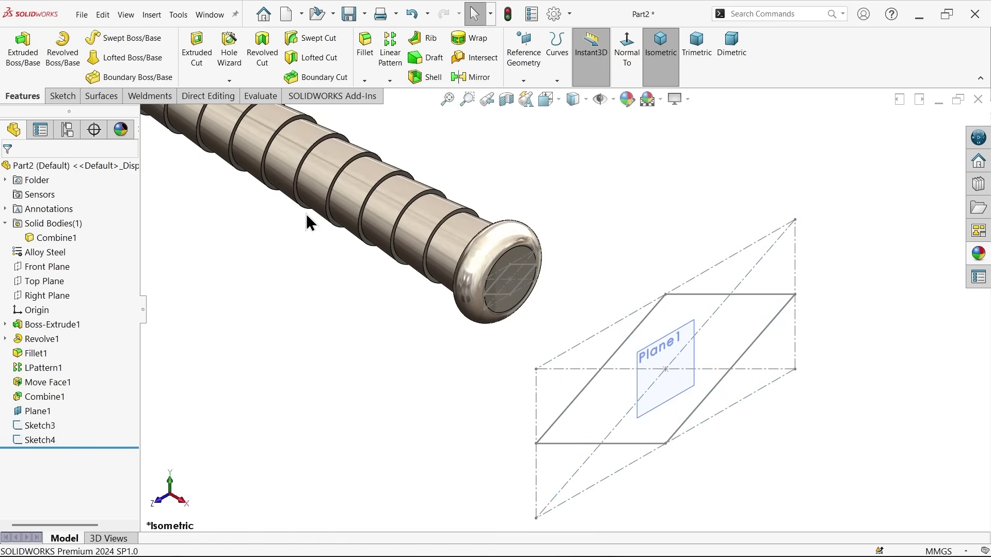
{"action": "left_click", "coordinate": [126, 57]}
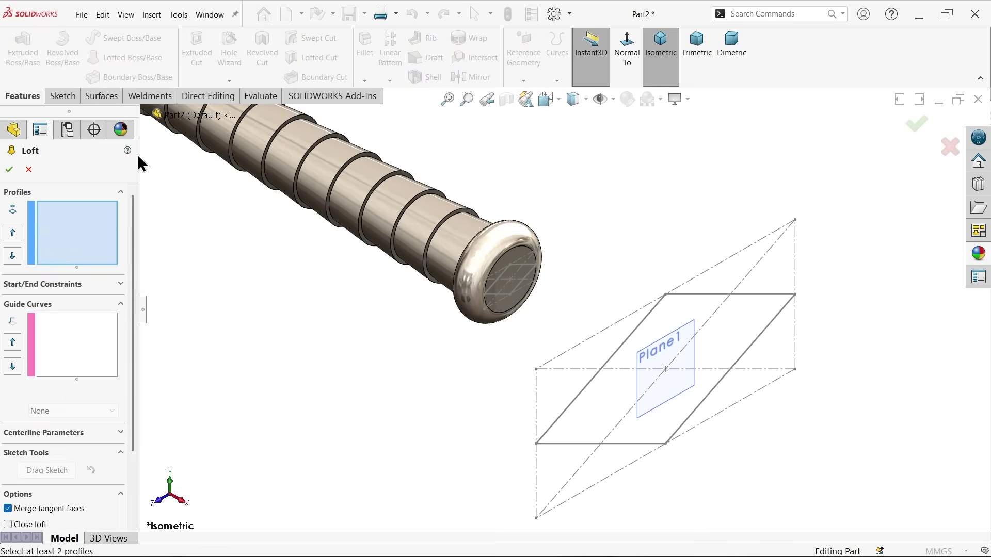
{"action": "scroll", "coordinate": [602, 371], "scroll_direction": "down", "scroll_amount": 3}
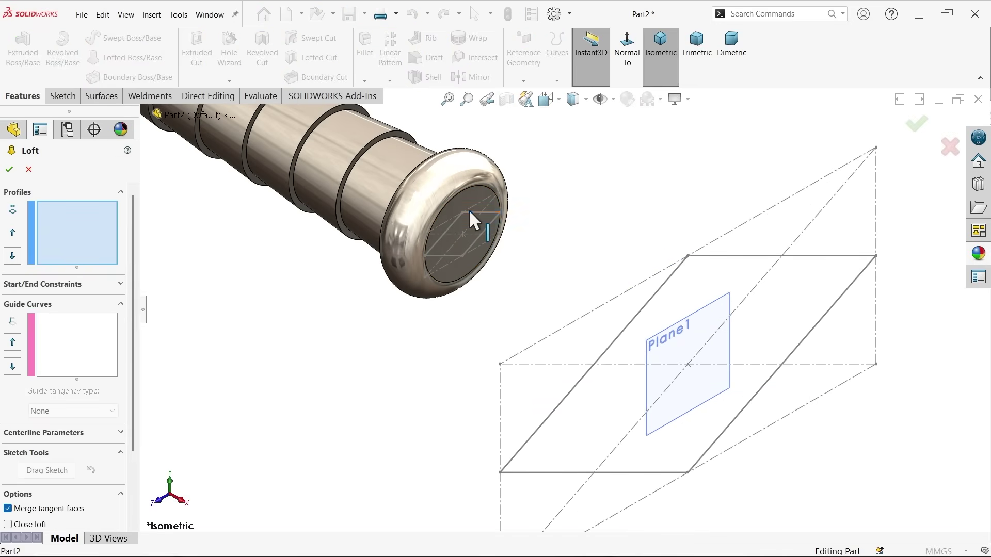
{"action": "left_click", "coordinate": [469, 210]}
{"action": "left_click", "coordinate": [721, 257]}
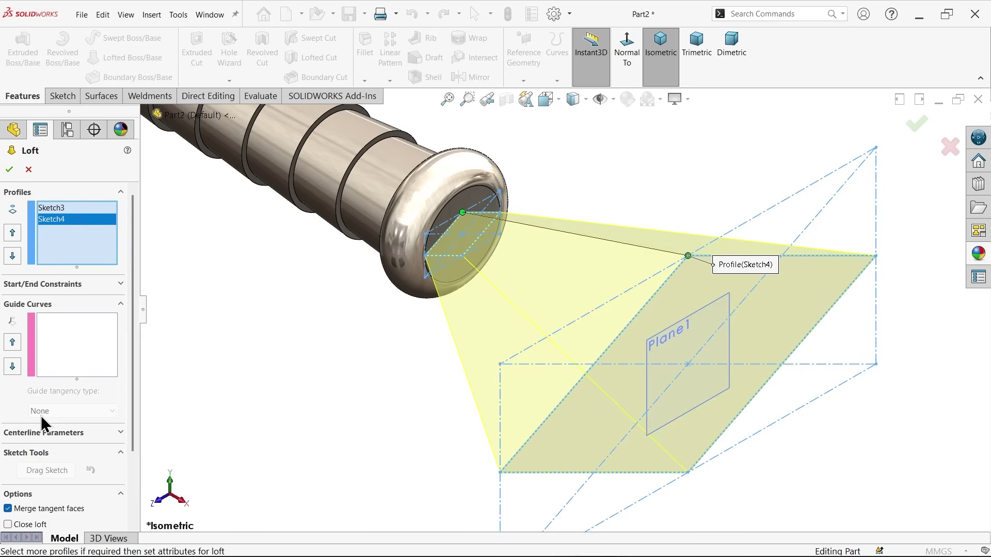
{"action": "left_click", "coordinate": [9, 169]}
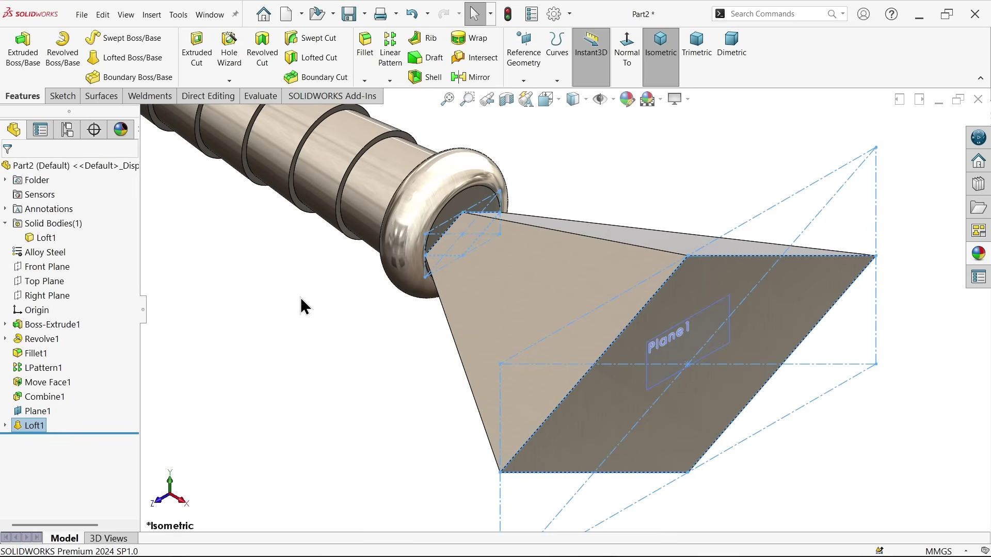
{"action": "scroll", "coordinate": [341, 322], "scroll_direction": "up", "scroll_amount": 3}
{"action": "mouse_move", "coordinate": [378, 328]}
{"action": "middle_mouse_down"}
{"action": "mouse_move", "coordinate": [427, 338]}
{"action": "mouse_move", "coordinate": [372, 331]}
{"action": "middle_mouse_up"}
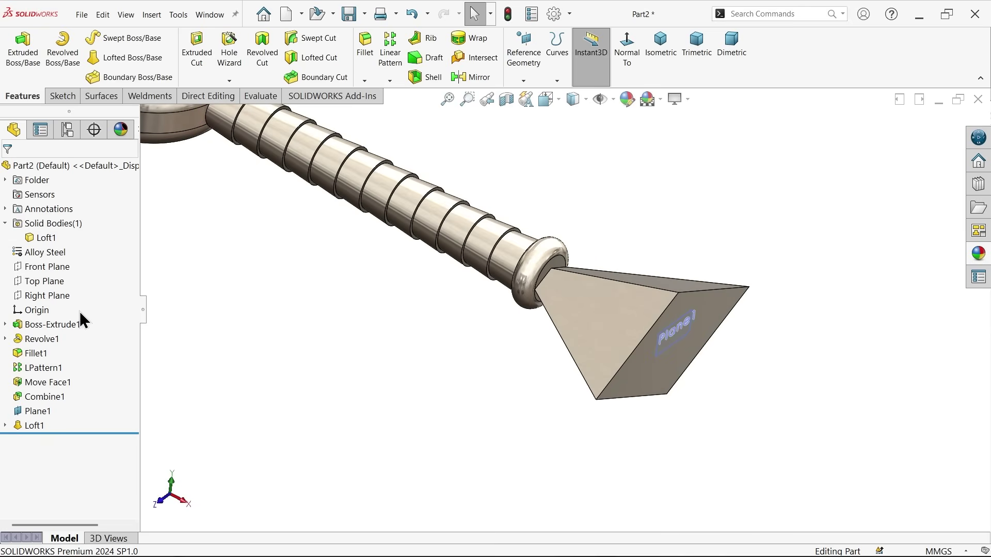
On the Top Plane, draw a horizontal centreline from the origin dimensioned to 188 mm.
{"action": "left_click", "coordinate": [57, 283]}
{"action": "left_click", "coordinate": [77, 268]}
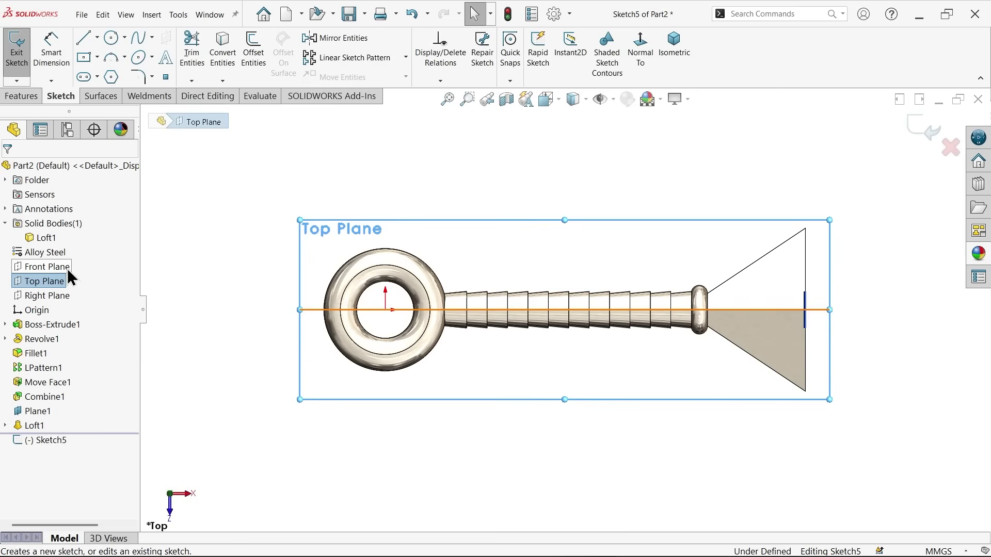
{"action": "left_click", "coordinate": [97, 39]}
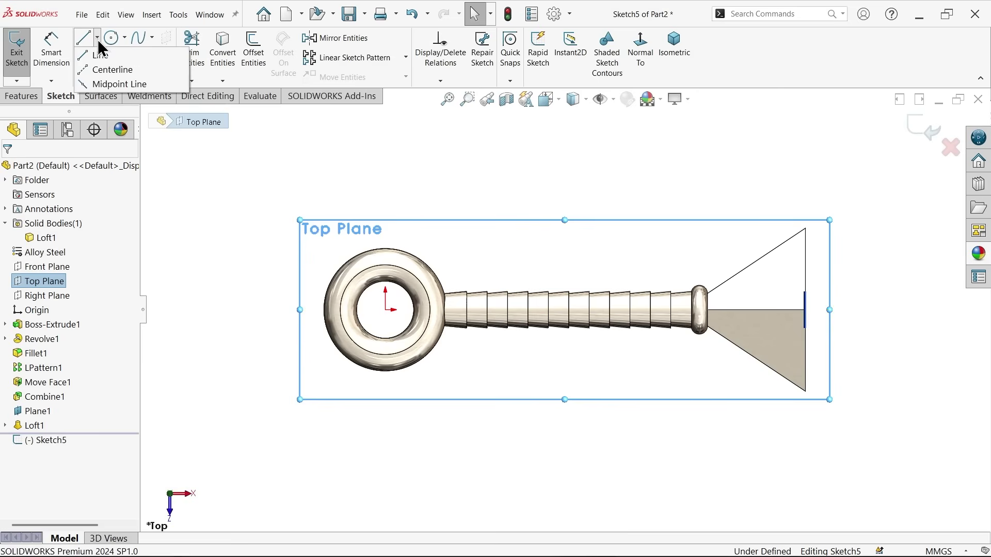
{"action": "left_click", "coordinate": [98, 69]}
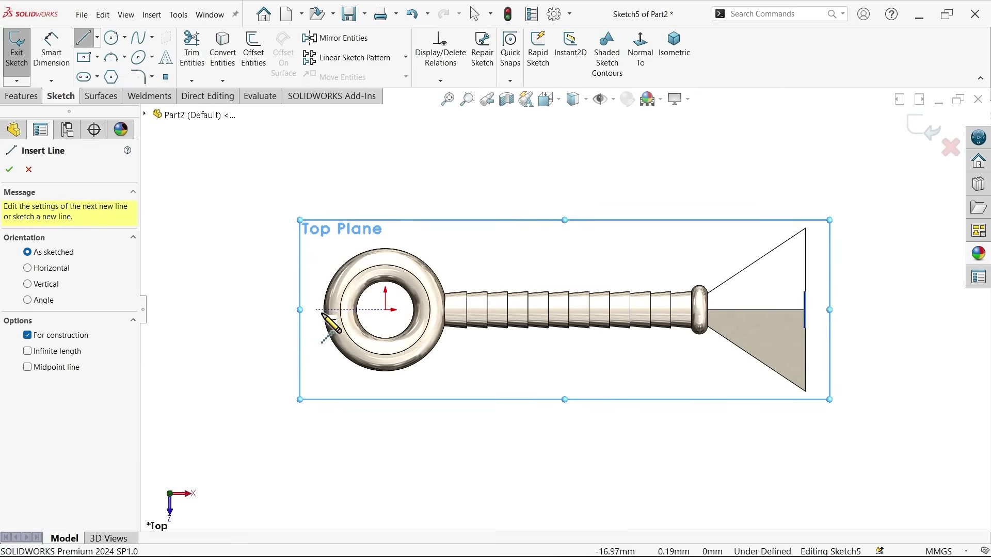
{"action": "left_click", "coordinate": [388, 310]}
{"action": "scroll", "coordinate": [554, 318], "scroll_direction": "up", "scroll_amount": 3}
{"action": "left_click", "coordinate": [751, 310]}
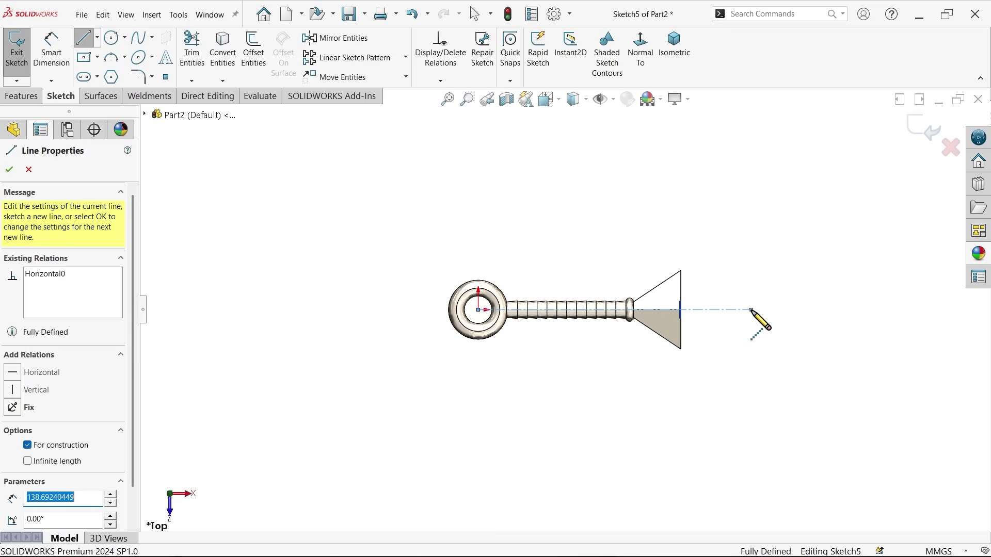
{"action": "key", "text": "Escape"}
{"action": "scroll", "coordinate": [627, 327], "scroll_direction": "down", "scroll_amount": 3}
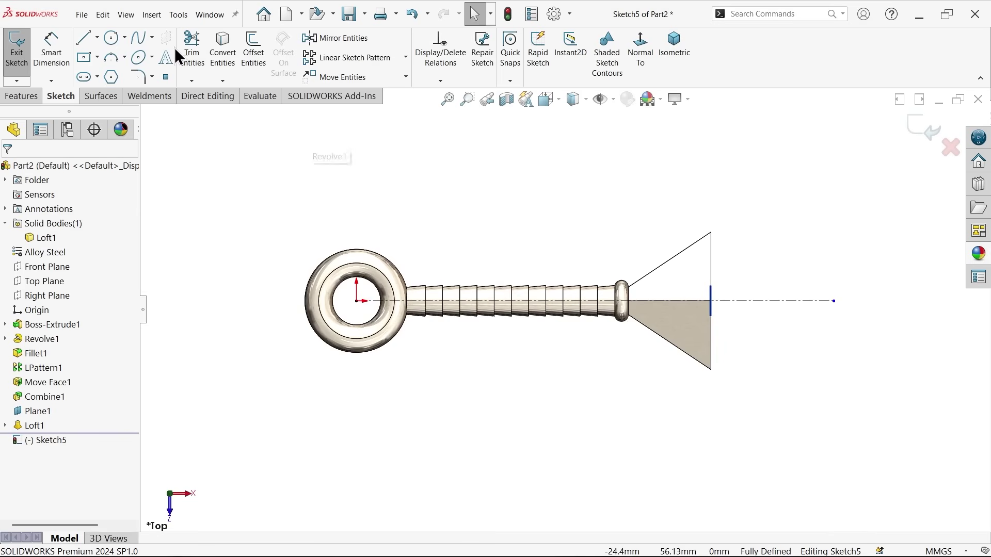
{"action": "left_click", "coordinate": [51, 51]}
{"action": "left_click", "coordinate": [694, 303]}
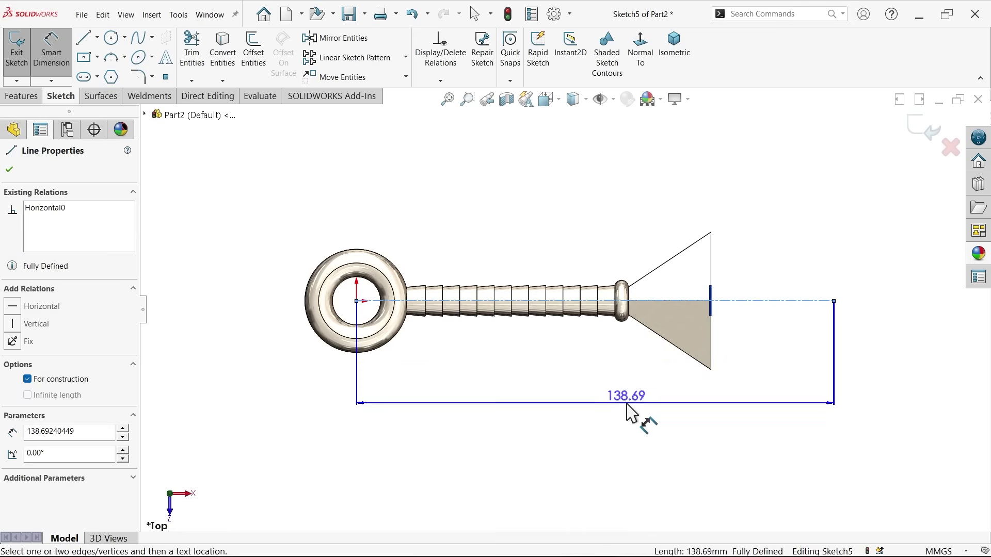
{"action": "left_click", "coordinate": [627, 408]}
{"action": "type", "text": "188"}
{"action": "key", "text": "Return"}
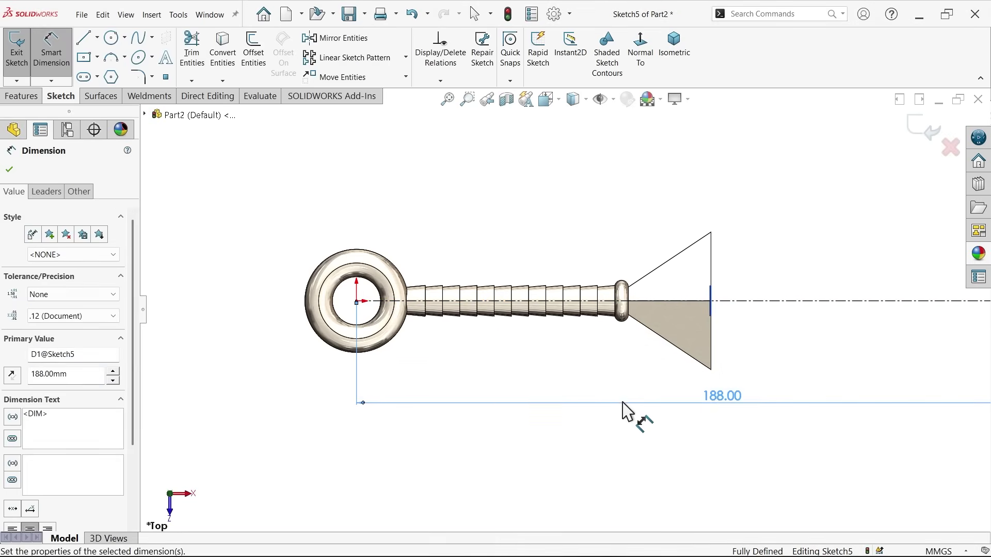
Place a sketch point at the centreline's far end.
{"action": "left_click", "coordinate": [165, 77]}
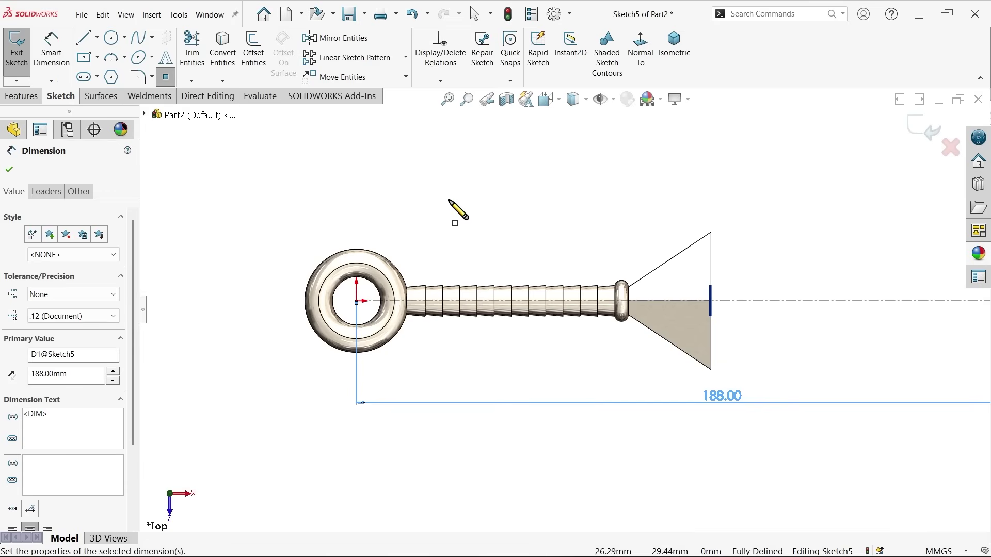
{"action": "scroll", "coordinate": [669, 315], "scroll_direction": "up", "scroll_amount": 3}
{"action": "scroll", "coordinate": [731, 283], "scroll_direction": "down", "scroll_amount": 5}
{"action": "scroll", "coordinate": [728, 282], "scroll_direction": "down", "scroll_amount": 3}
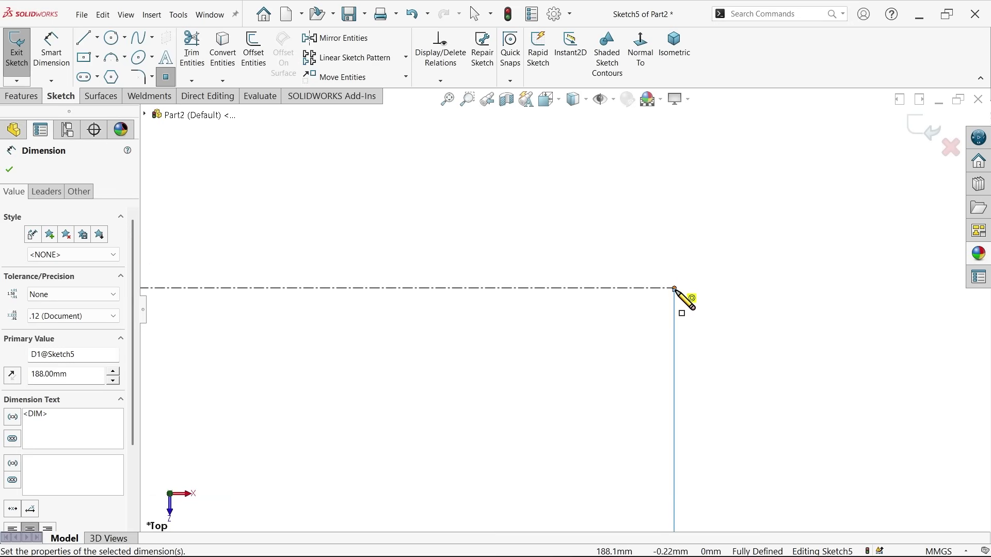
{"action": "left_click", "coordinate": [675, 288]}
{"action": "key", "text": "Escape"}
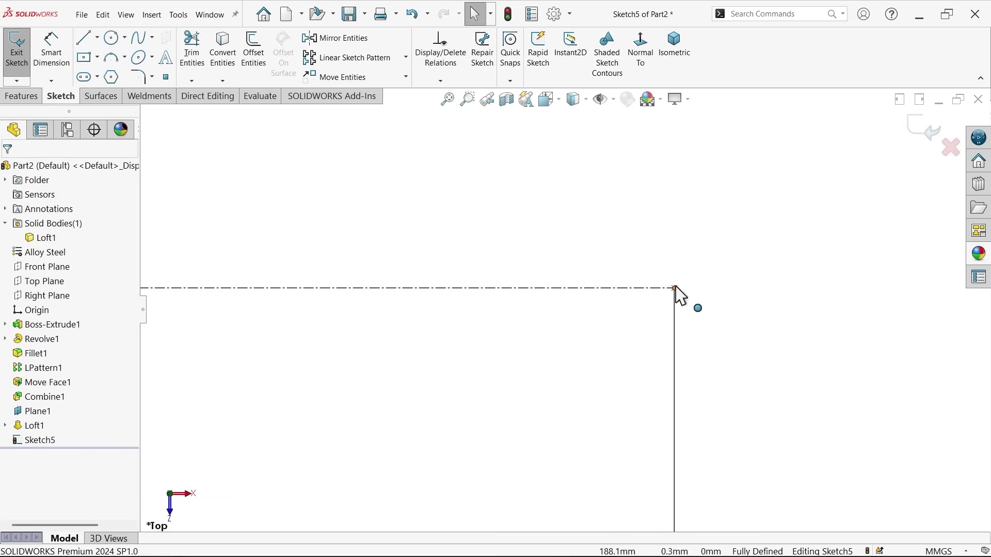
Create Loft2 from the blade's wide diamond face to Sketch5's end point, forming the sharp tip.
{"action": "left_click", "coordinate": [924, 130]}
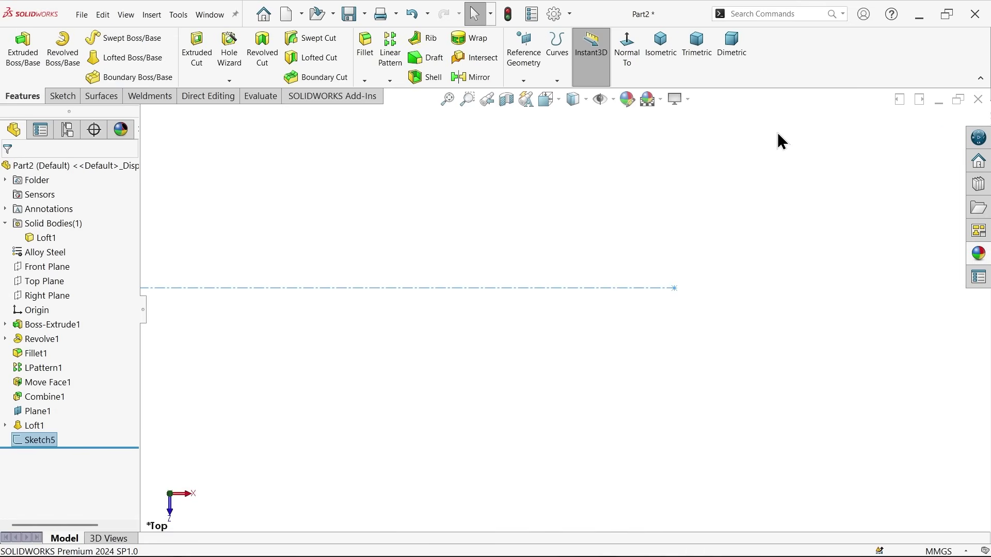
{"action": "left_click", "coordinate": [668, 62]}
{"action": "scroll", "coordinate": [696, 417], "scroll_direction": "down", "scroll_amount": 2}
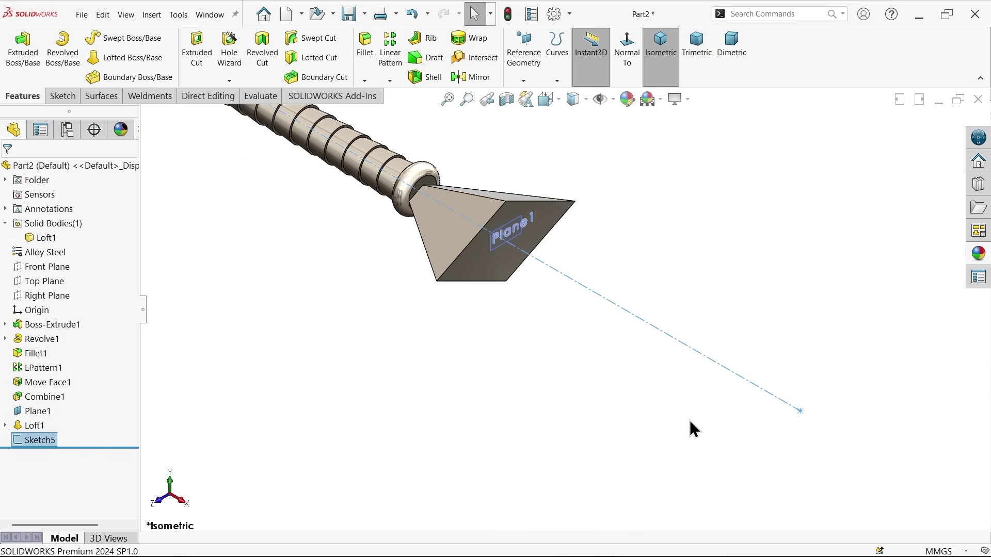
{"action": "left_click", "coordinate": [127, 57]}
{"action": "right_click", "coordinate": [71, 236]}
{"action": "left_click", "coordinate": [103, 231]}
{"action": "scroll", "coordinate": [476, 264], "scroll_direction": "down", "scroll_amount": 2}
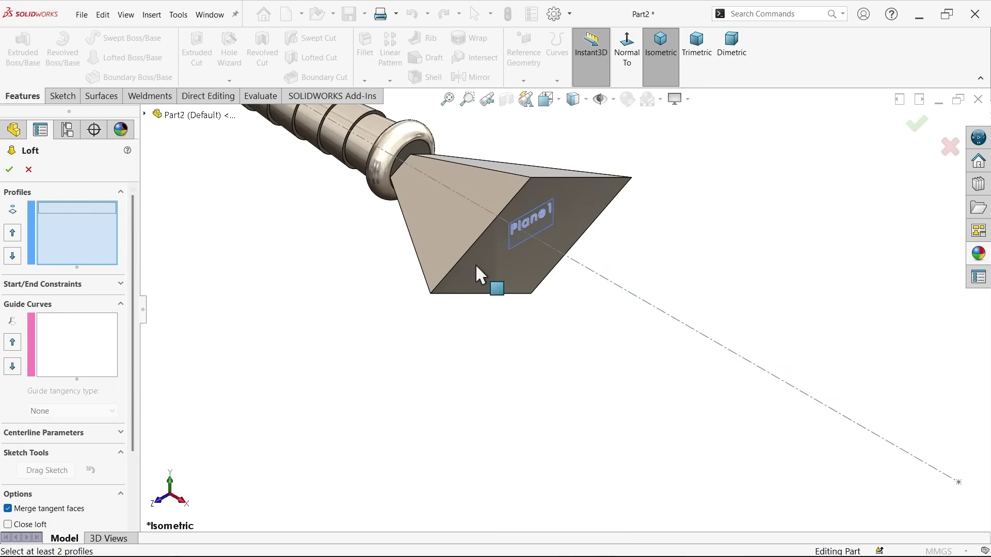
{"action": "left_click", "coordinate": [536, 190]}
{"action": "scroll", "coordinate": [611, 287], "scroll_direction": "up", "scroll_amount": 3}
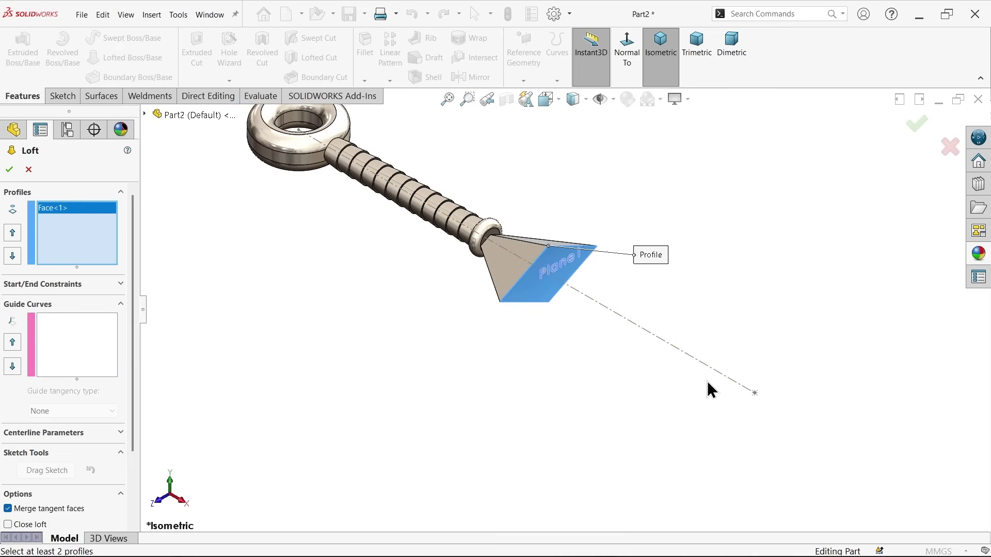
{"action": "left_click", "coordinate": [754, 393]}
{"action": "scroll", "coordinate": [664, 372], "scroll_direction": "down", "scroll_amount": 2}
{"action": "mouse_move", "coordinate": [668, 327]}
{"action": "middle_mouse_down"}
{"action": "mouse_move", "coordinate": [684, 287]}
{"action": "mouse_move", "coordinate": [637, 283]}
{"action": "mouse_move", "coordinate": [637, 261]}
{"action": "mouse_move", "coordinate": [732, 297]}
{"action": "mouse_move", "coordinate": [722, 294]}
{"action": "middle_mouse_up"}
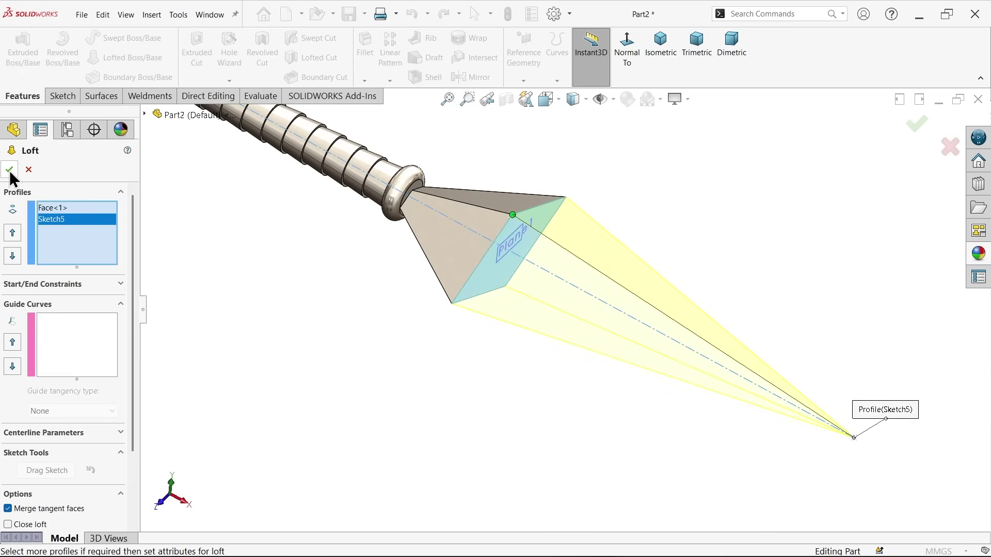
{"action": "left_click_drag", "start_coordinate": [132, 321], "coordinate": [134, 400]}
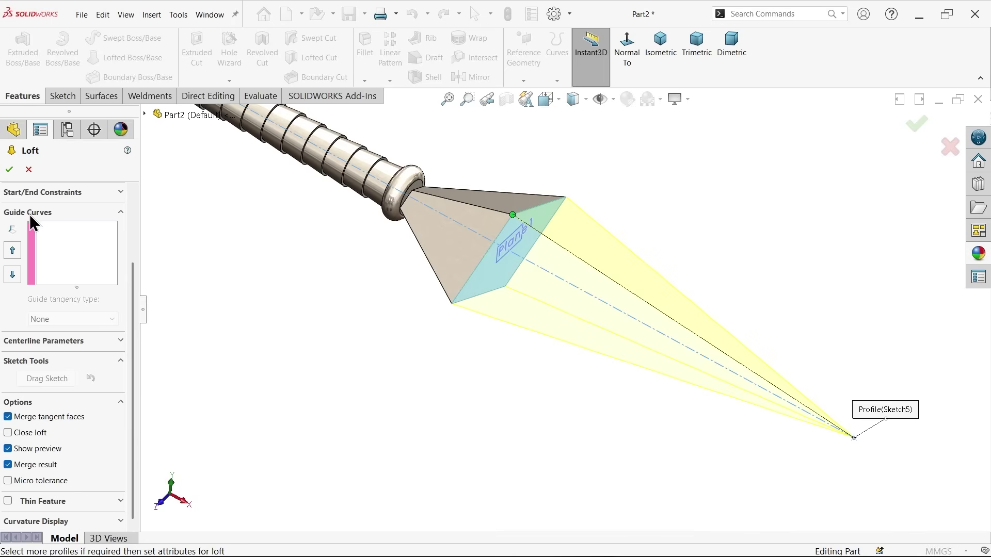
{"action": "left_click", "coordinate": [11, 169]}
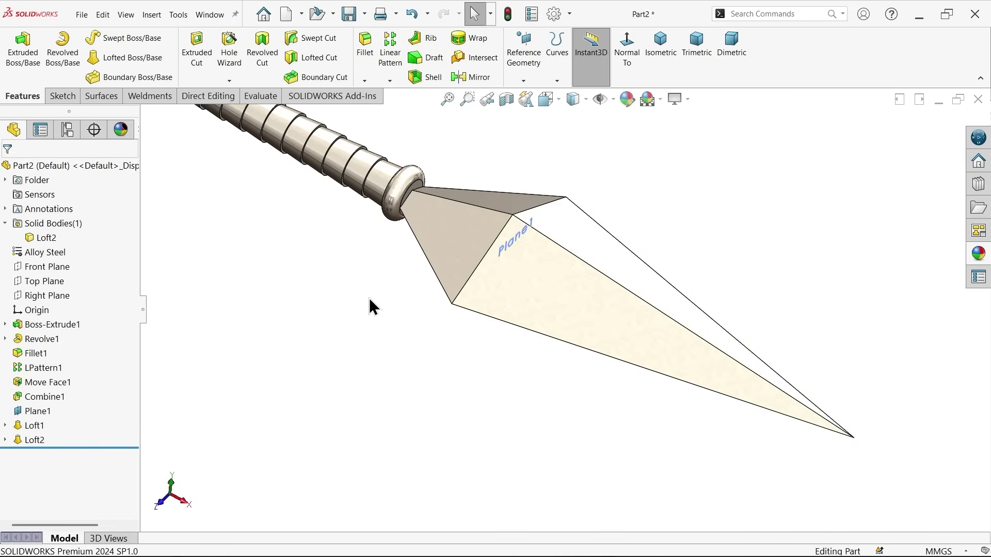
Hide Plane1 and turn the view to show the complete kunai solid.
{"action": "left_click", "coordinate": [516, 253]}
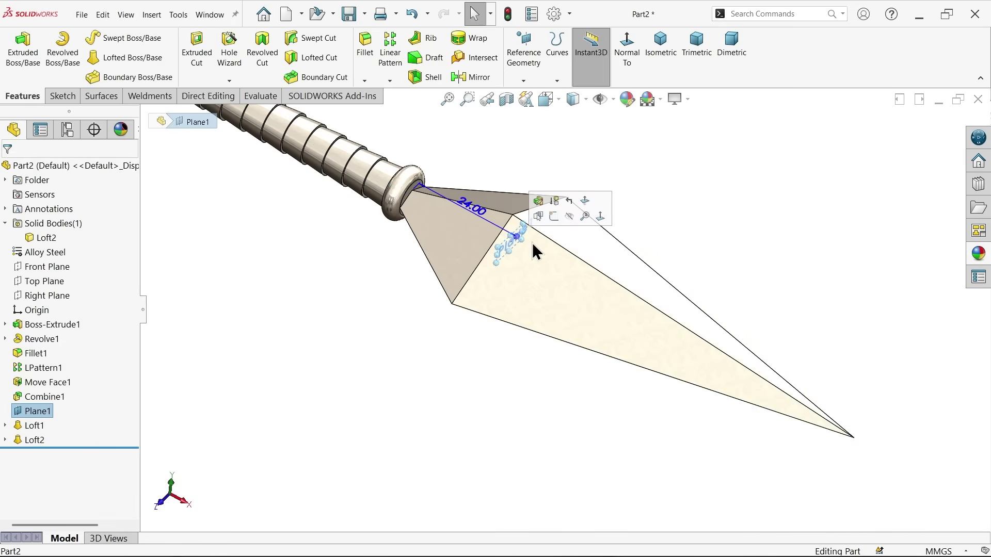
{"action": "left_click", "coordinate": [569, 216]}
{"action": "scroll", "coordinate": [534, 245], "scroll_direction": "up", "scroll_amount": 5}
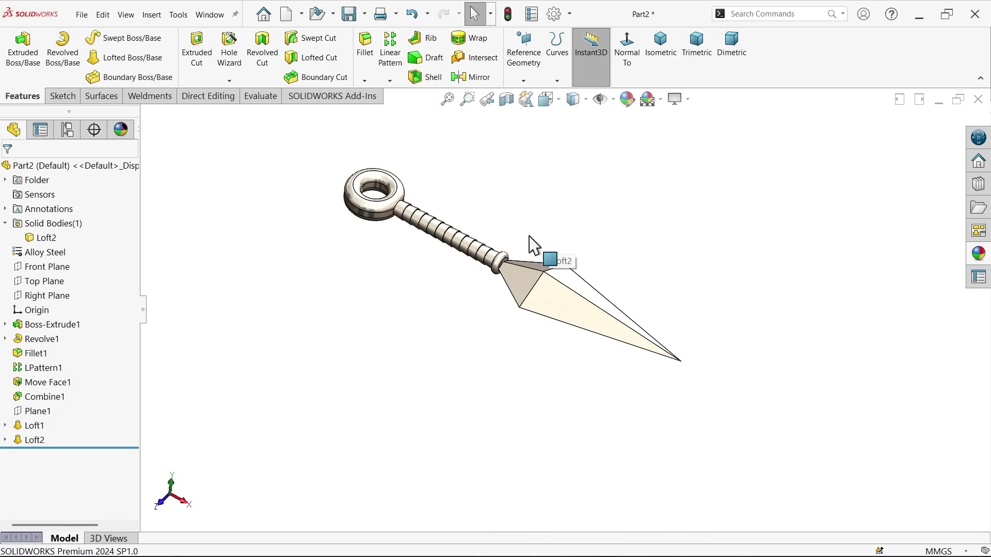
{"action": "scroll", "coordinate": [529, 238], "scroll_direction": "down", "scroll_amount": 3}
{"action": "middle_click_drag", "start_coordinate": [506, 255], "coordinate": [488, 266]}
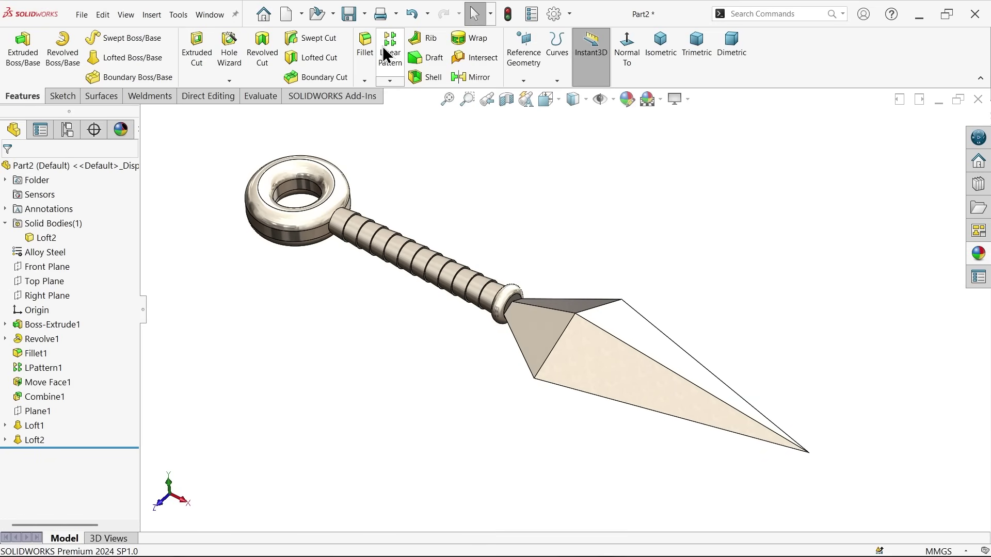
{"action": "left_click", "coordinate": [350, 14]}
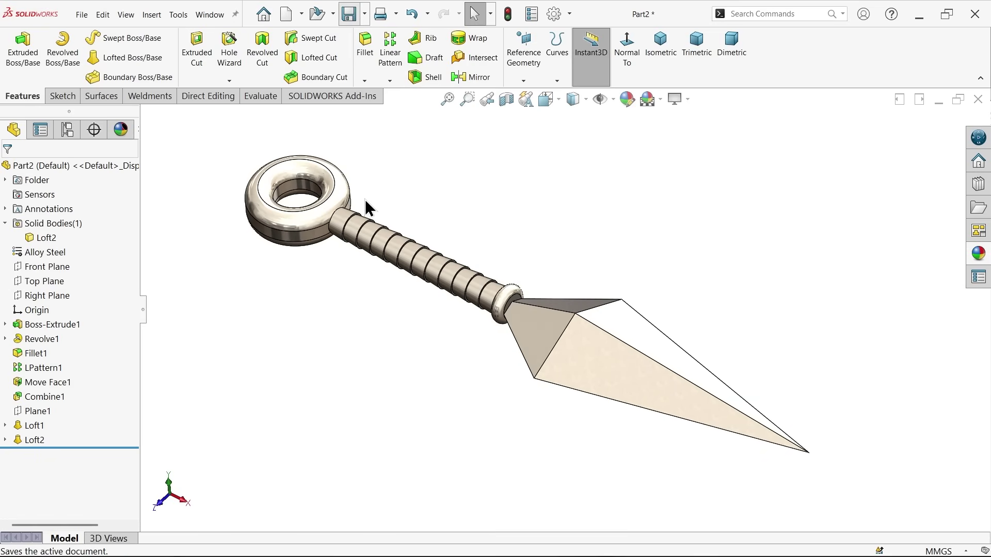
Begin entering the file name 'Shur…' for the kunai part in the Save As dialog.
{"action": "type", "text": "Shuriken Knife."}
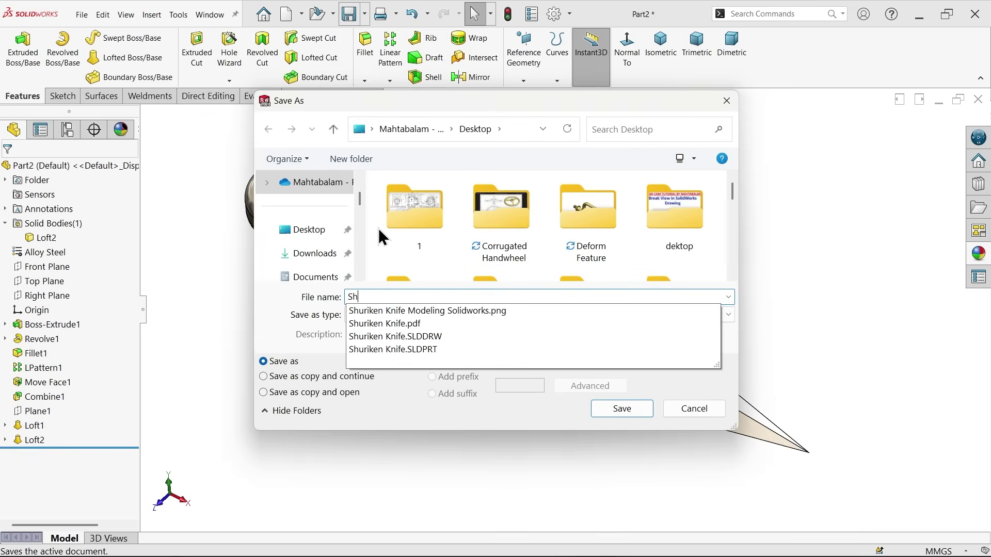